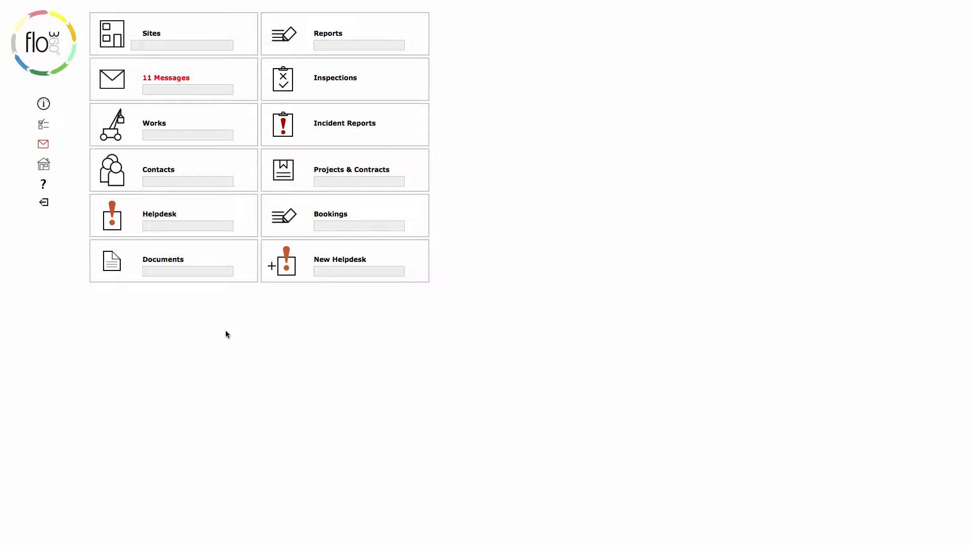
Step: Open the status summary of all issues, tasks and works, and view the list of inspections with red alerts
click(46, 105)
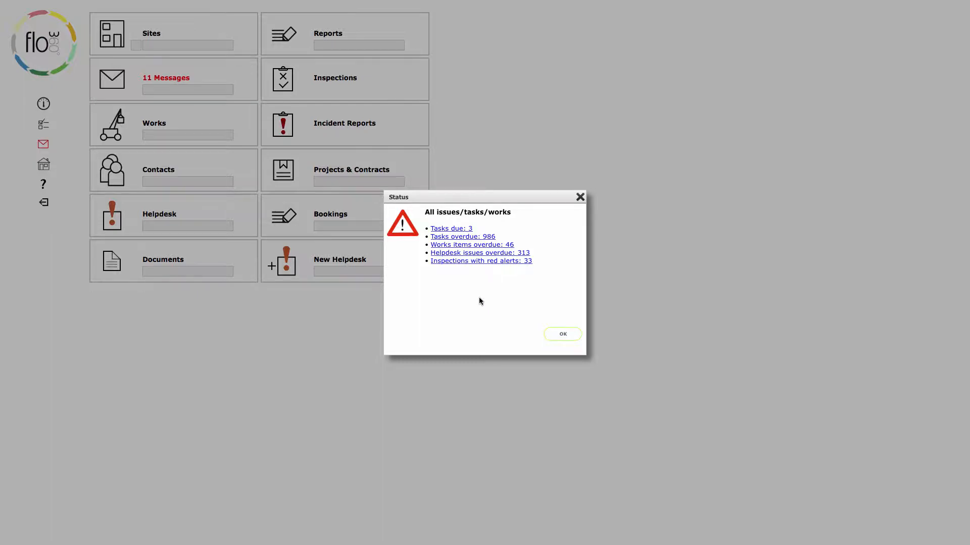
click(478, 261)
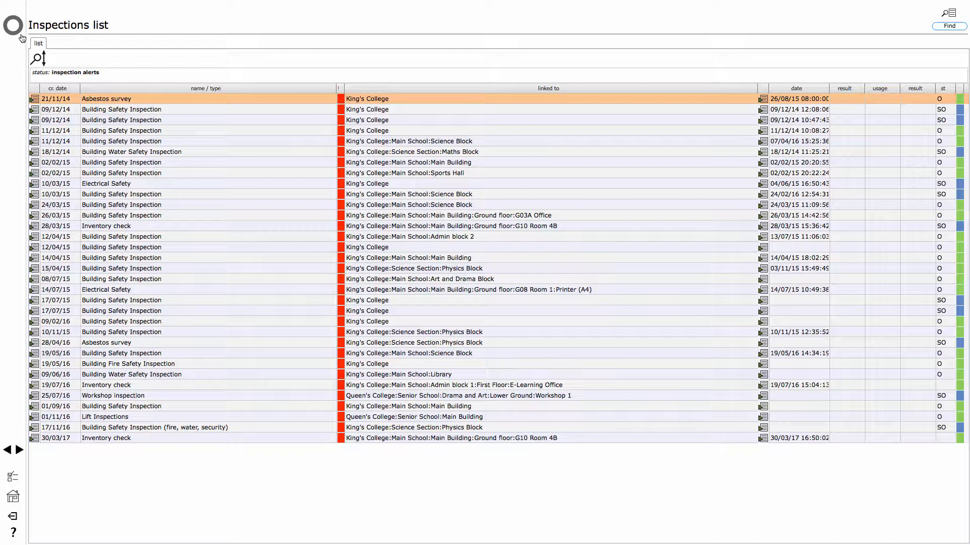
click(36, 45)
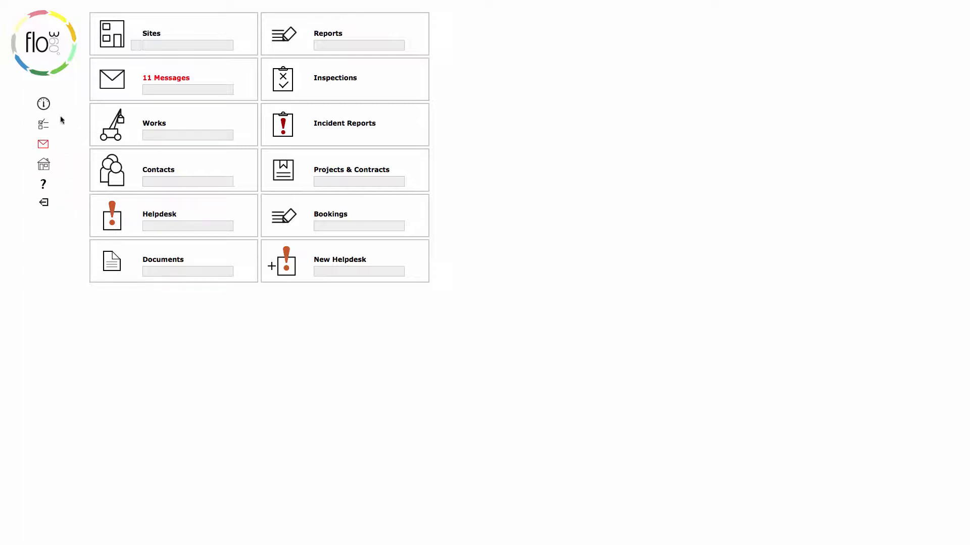
Step: In the user preferences' main start options, review the available choices for the status message and the priority included in the start-up message
click(45, 127)
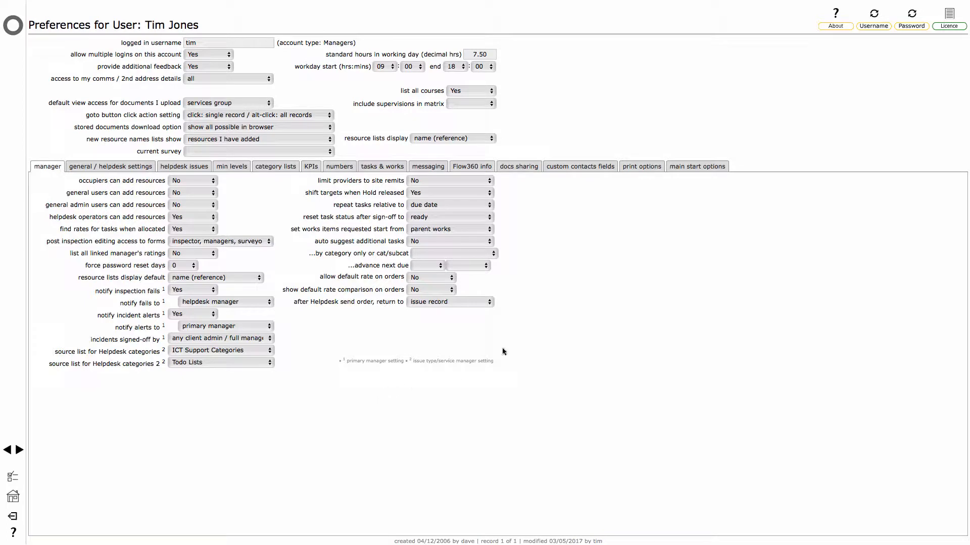
click(708, 172)
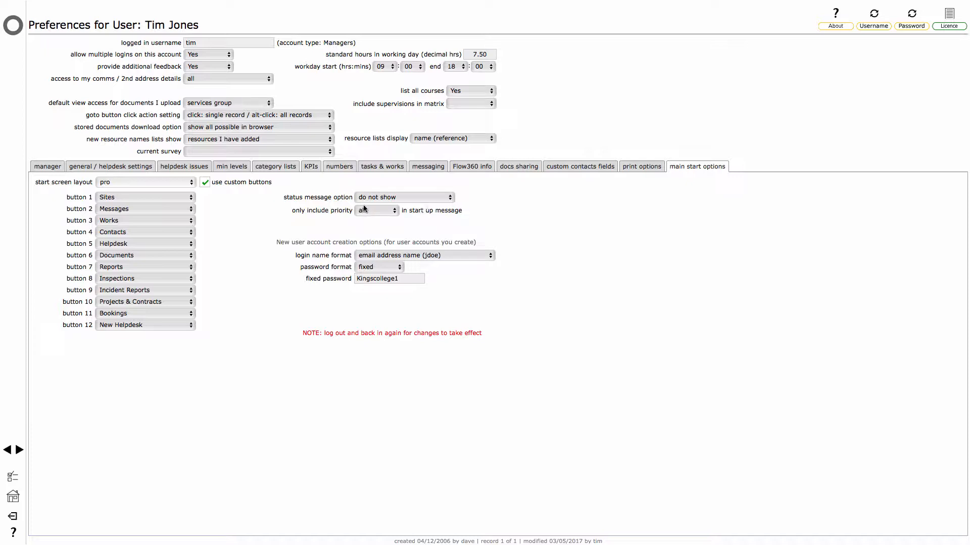
click(431, 199)
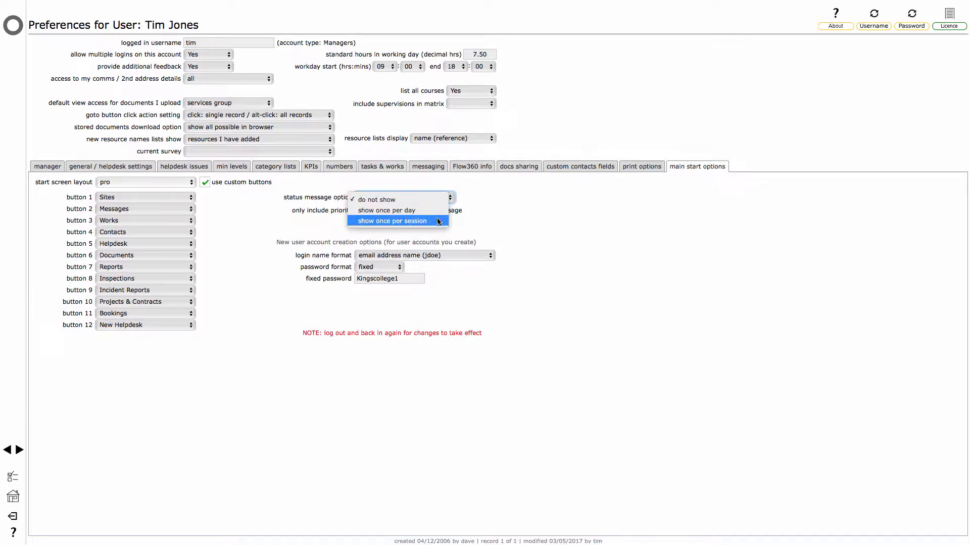
click(511, 204)
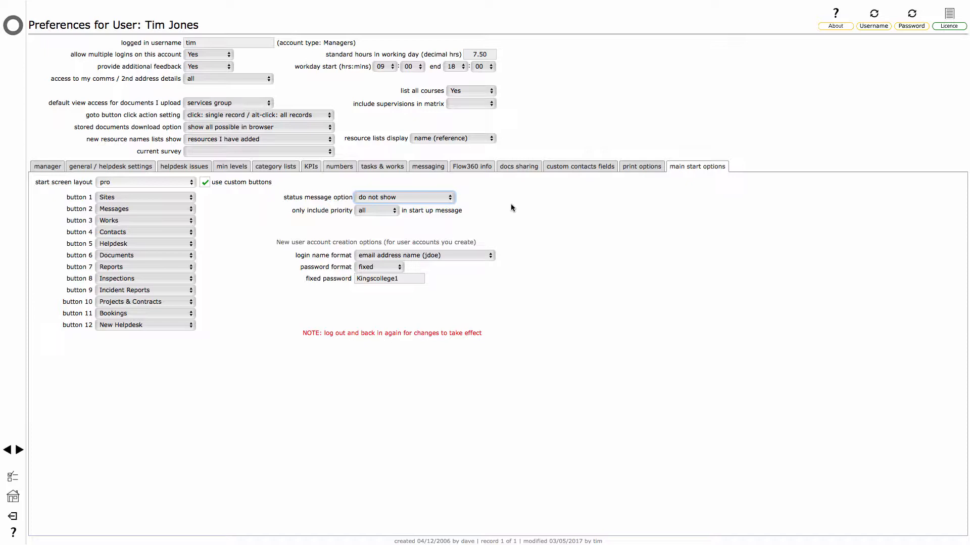
click(371, 210)
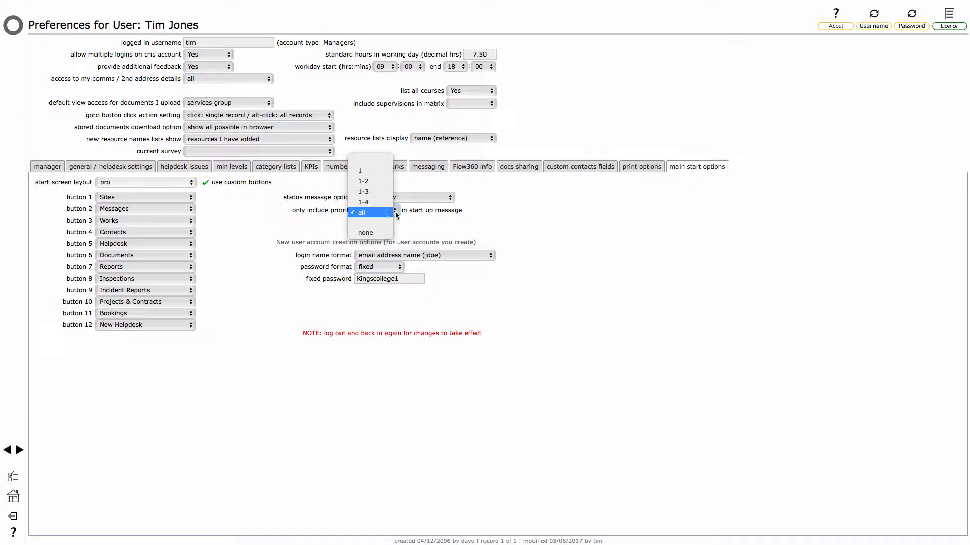
click(462, 229)
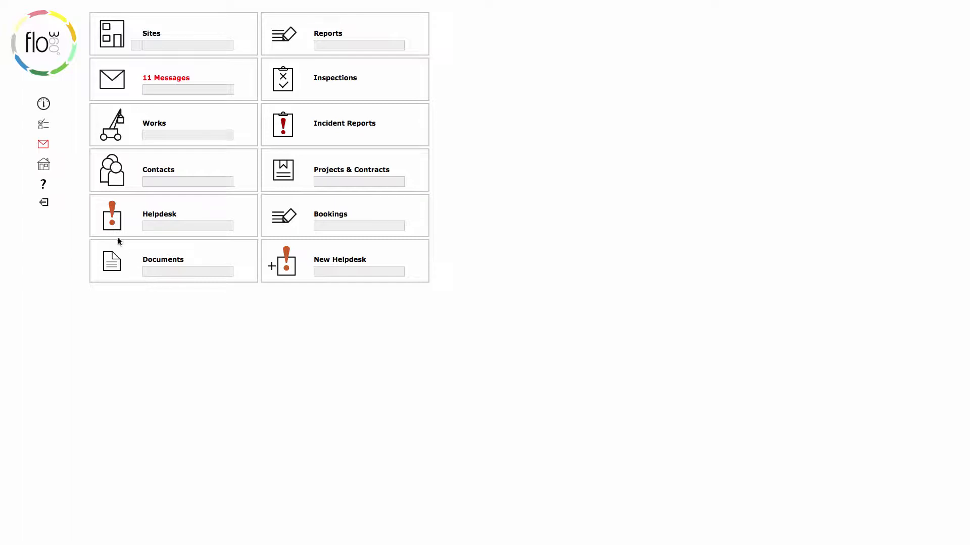
Step: Generate the "Helpdesk issues by team and person in charge" report from the Helpdesk list with the detailed list included
click(109, 223)
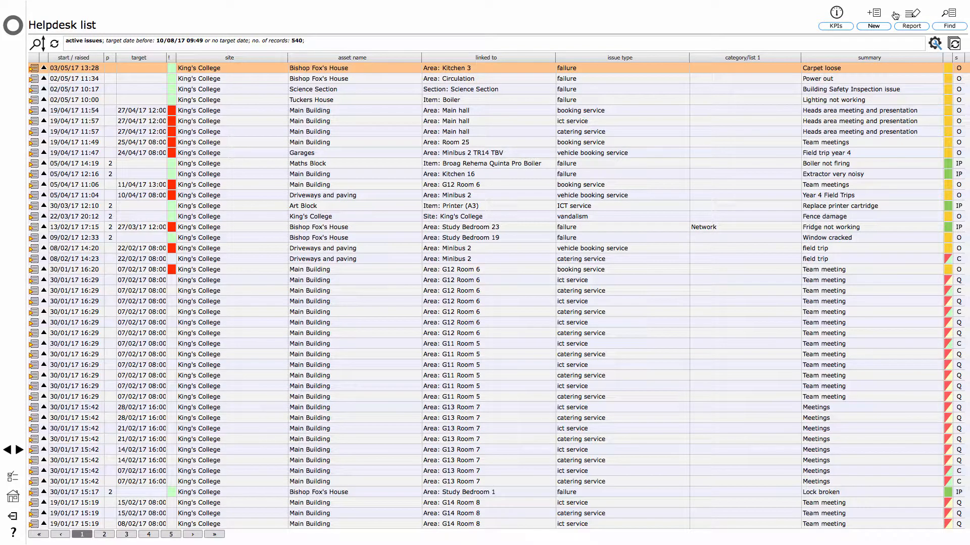
click(912, 29)
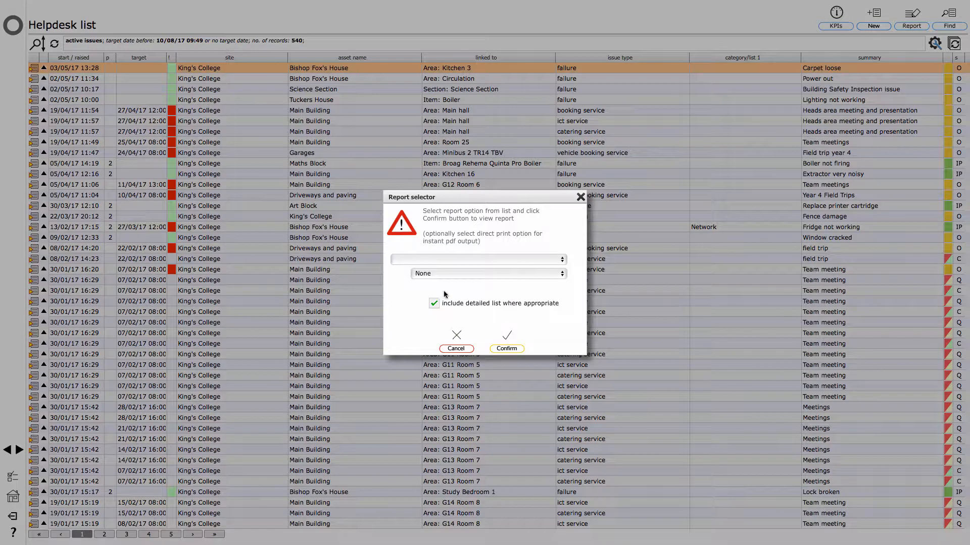
click(523, 261)
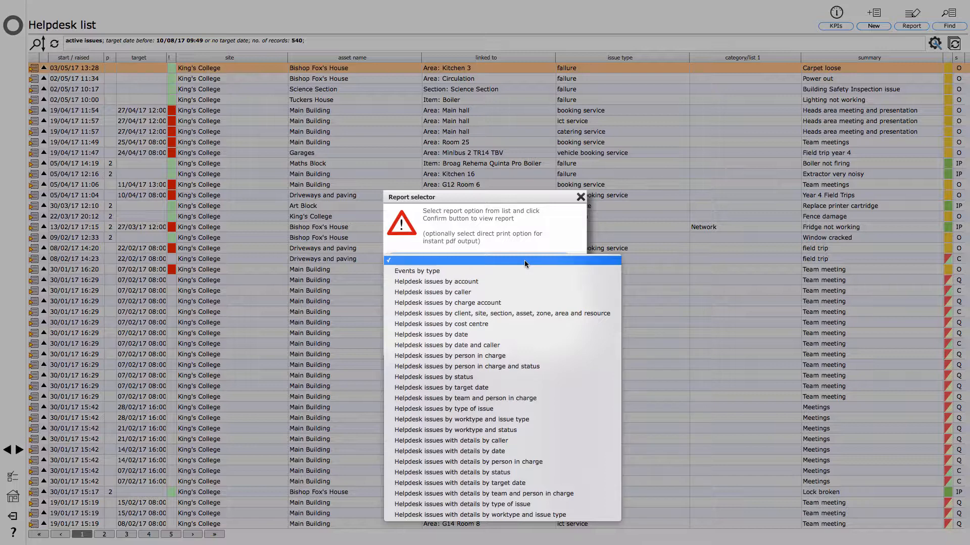
click(550, 399)
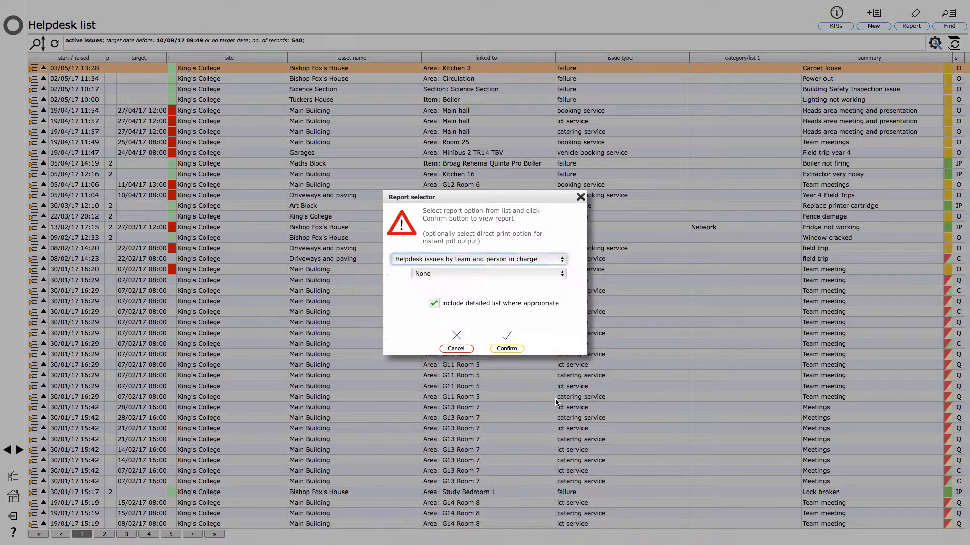
click(505, 348)
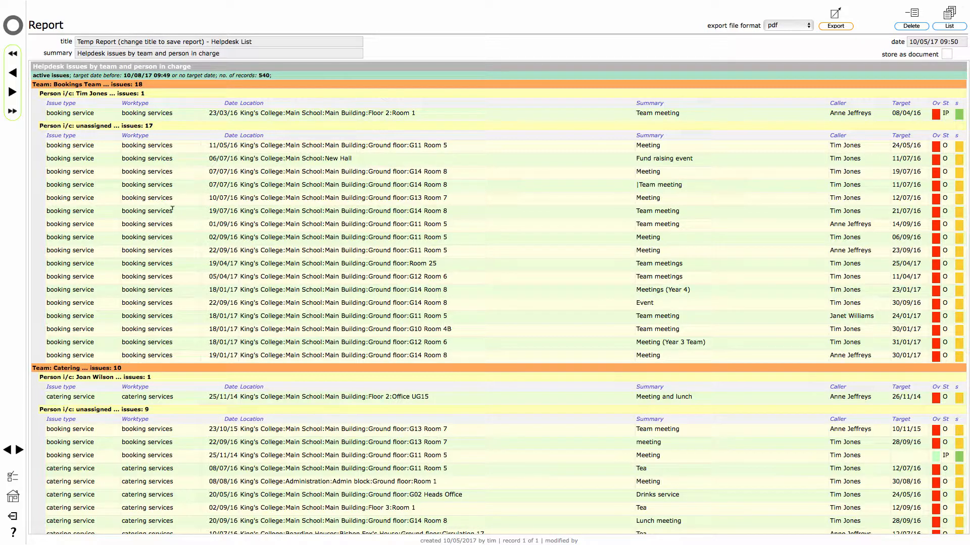
Step: Examine the detailed report's Helpdesk issues for each team and person in charge, and return to the Helpdesk list
scroll(172, 209, down, 10)
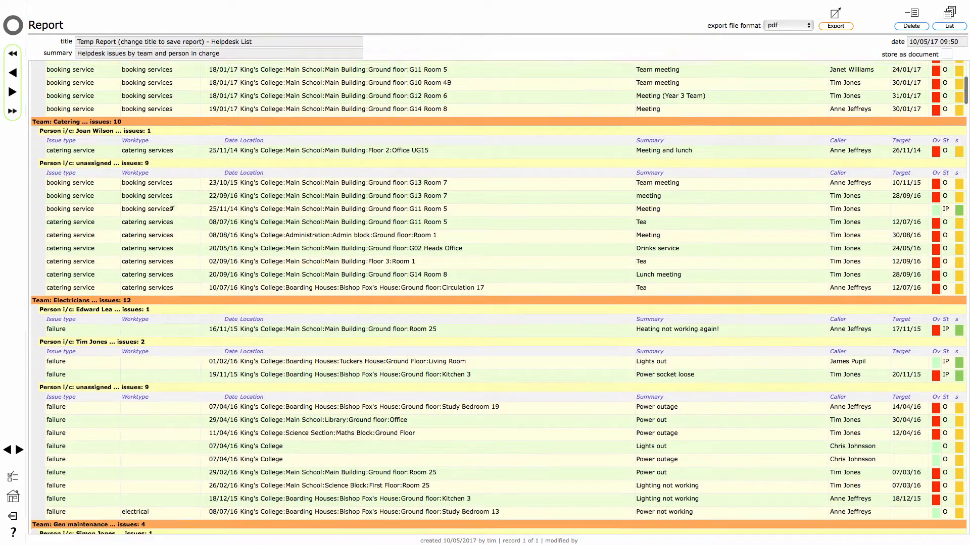
scroll(172, 209, down, 4)
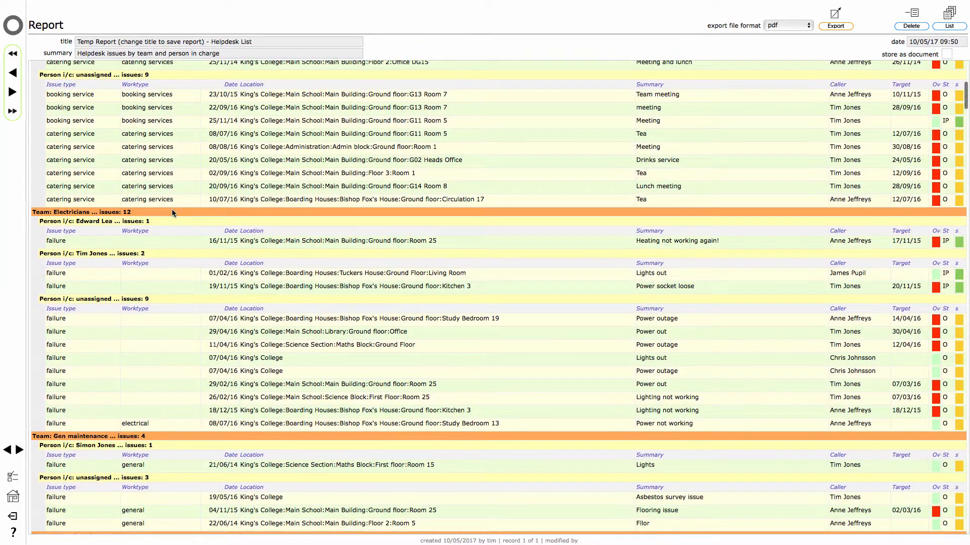
scroll(172, 209, down, 1)
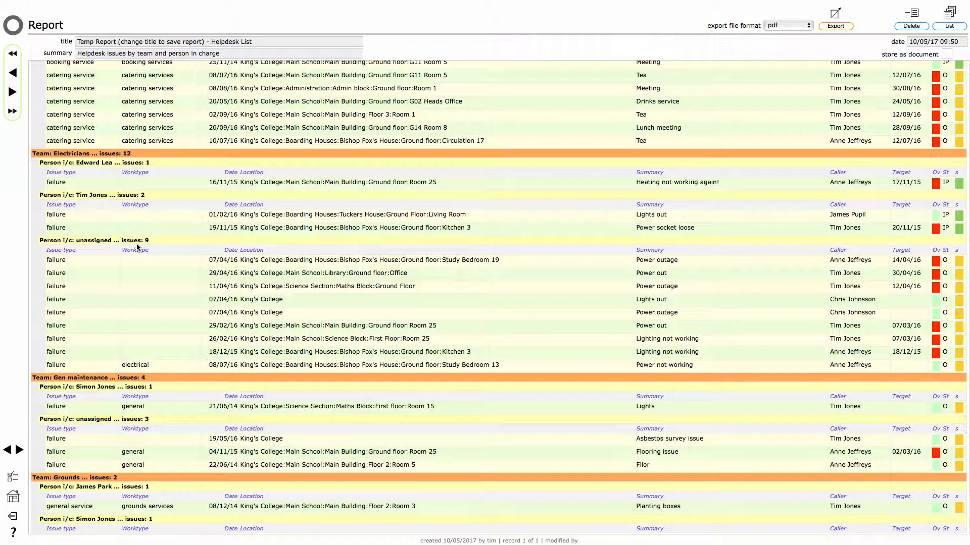
scroll(137, 247, down, 2)
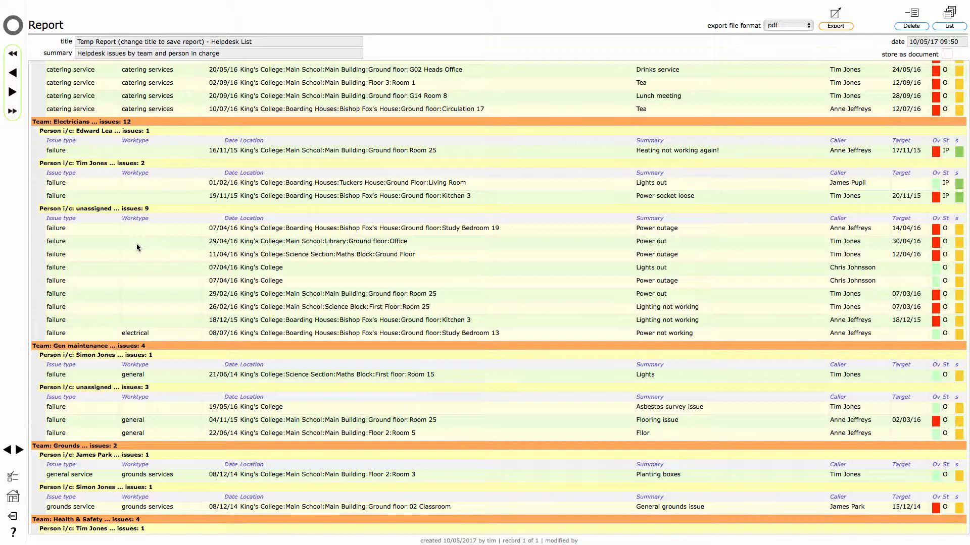
scroll(138, 247, down, 5)
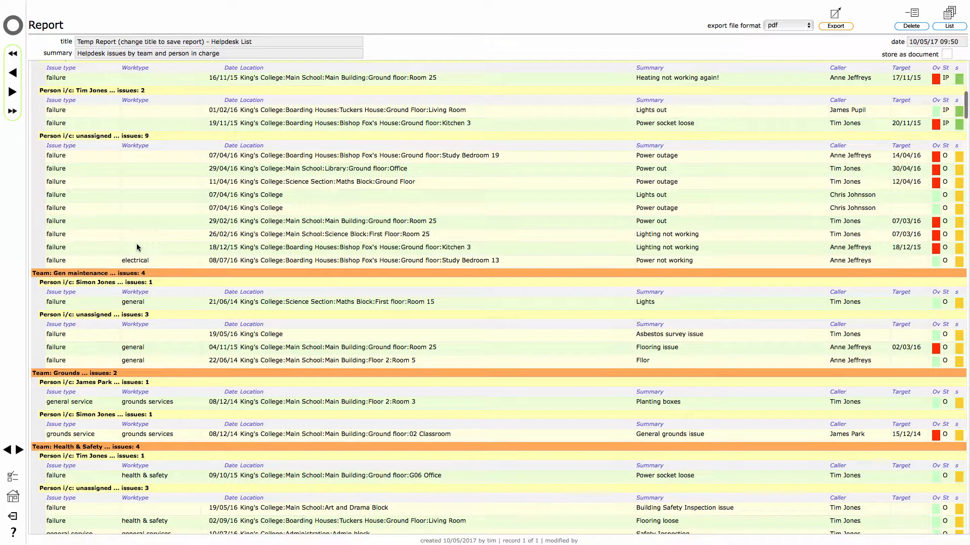
scroll(137, 247, down, 15)
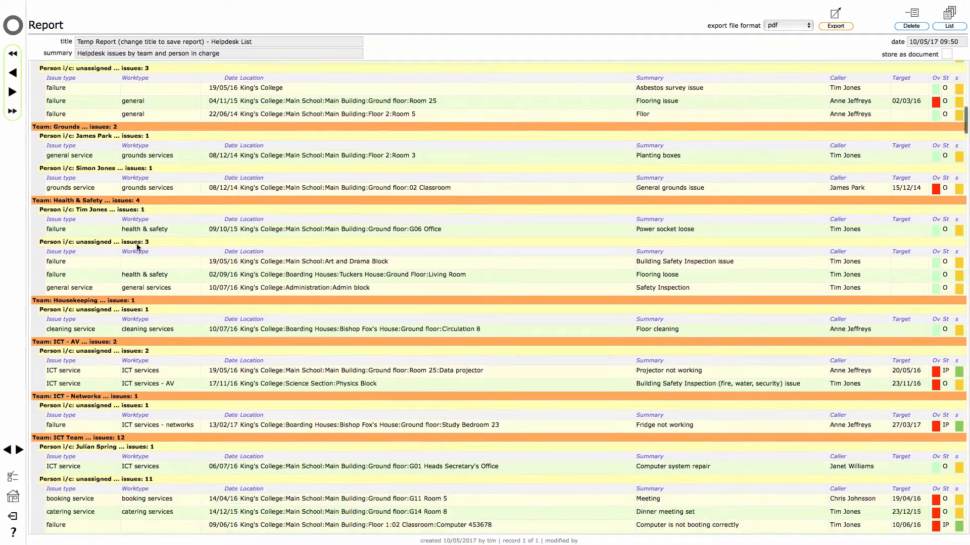
scroll(138, 246, down, 7)
scroll(137, 244, down, 10)
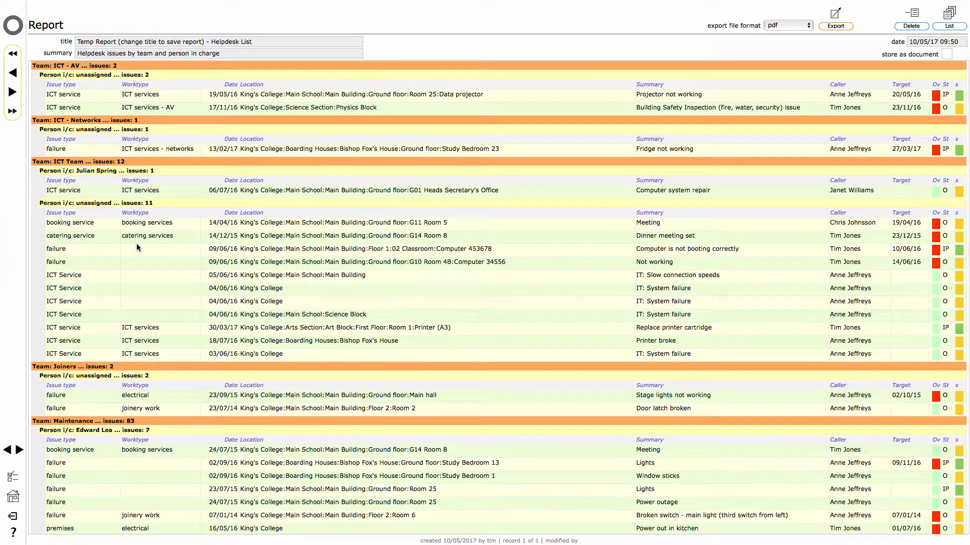
scroll(137, 244, down, 5)
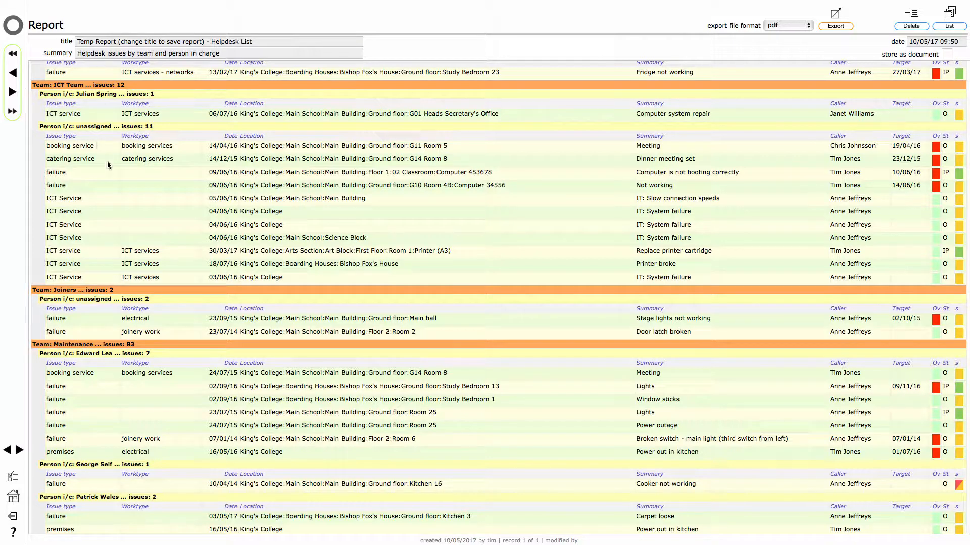
click(6, 451)
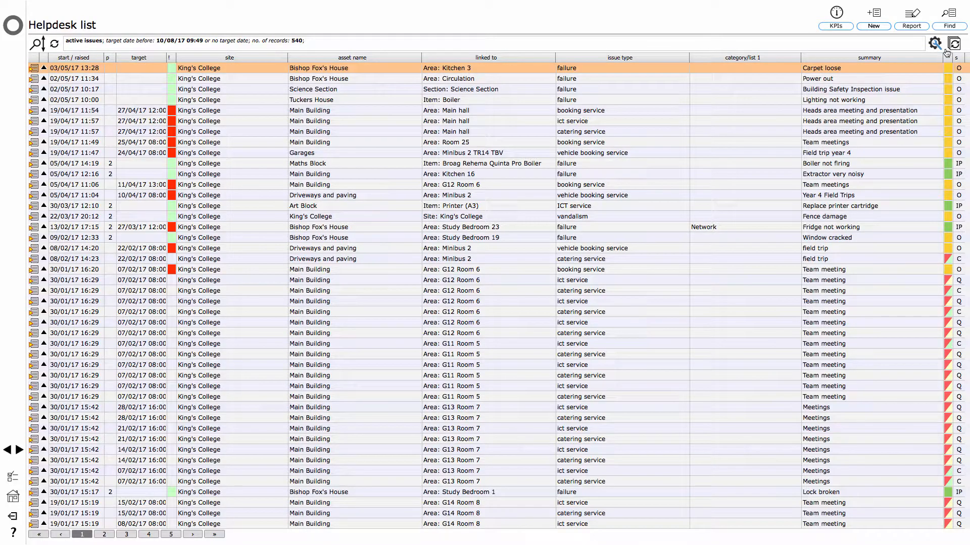
Step: Generate the "Helpdesk issues by team and person in charge" report without the detailed list and review its issue counts
click(917, 25)
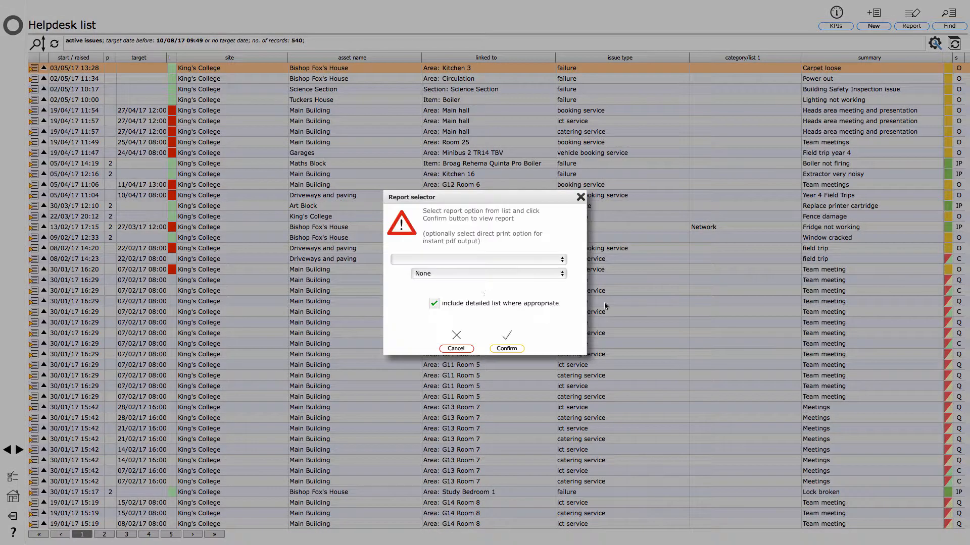
click(486, 260)
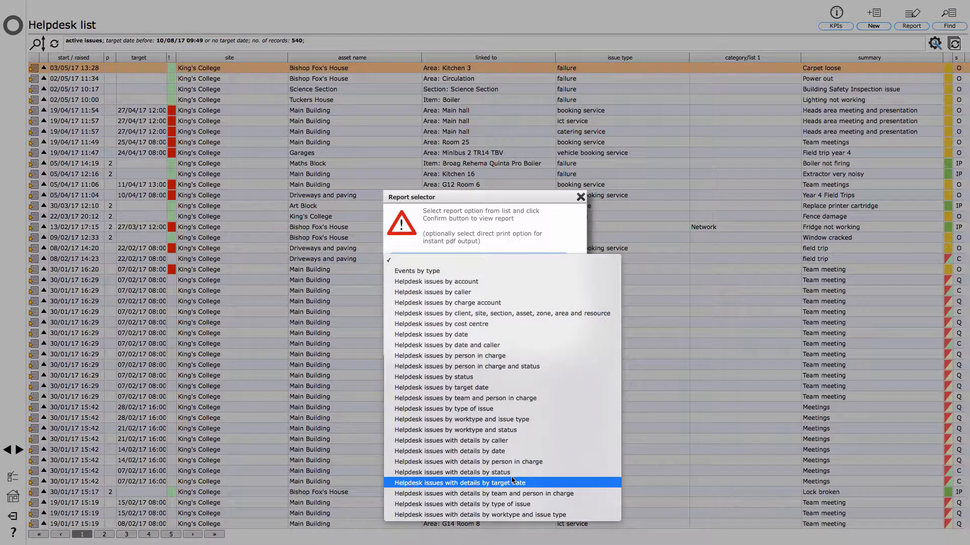
click(517, 398)
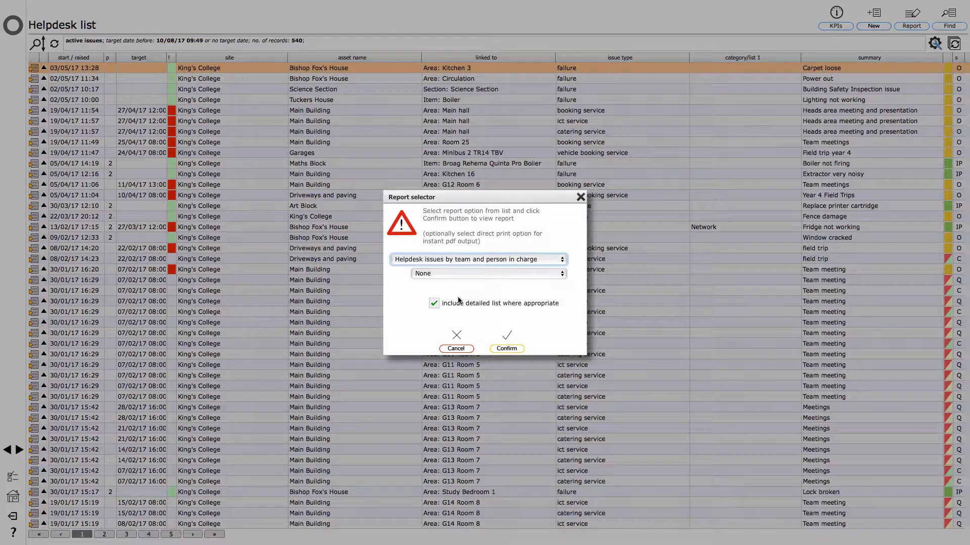
click(434, 303)
click(505, 350)
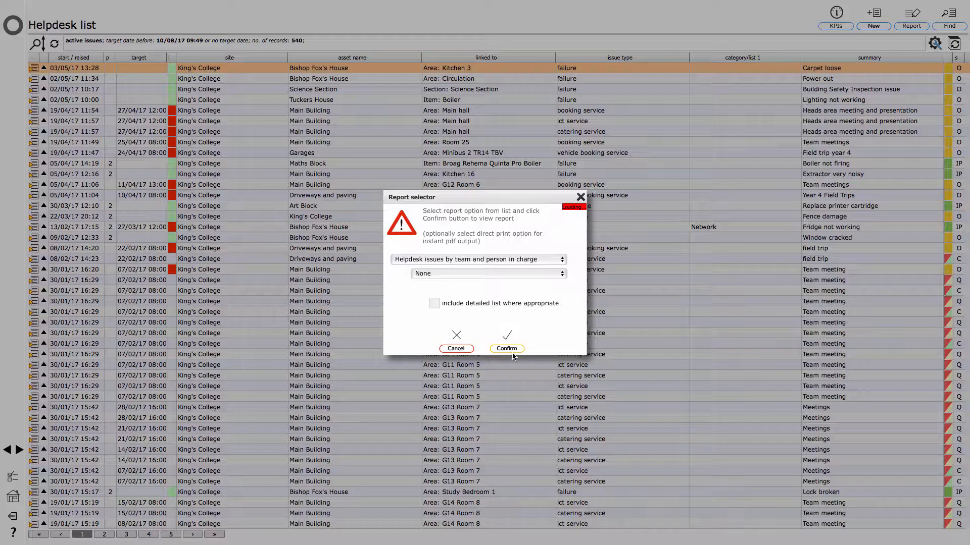
scroll(512, 353, down, 8)
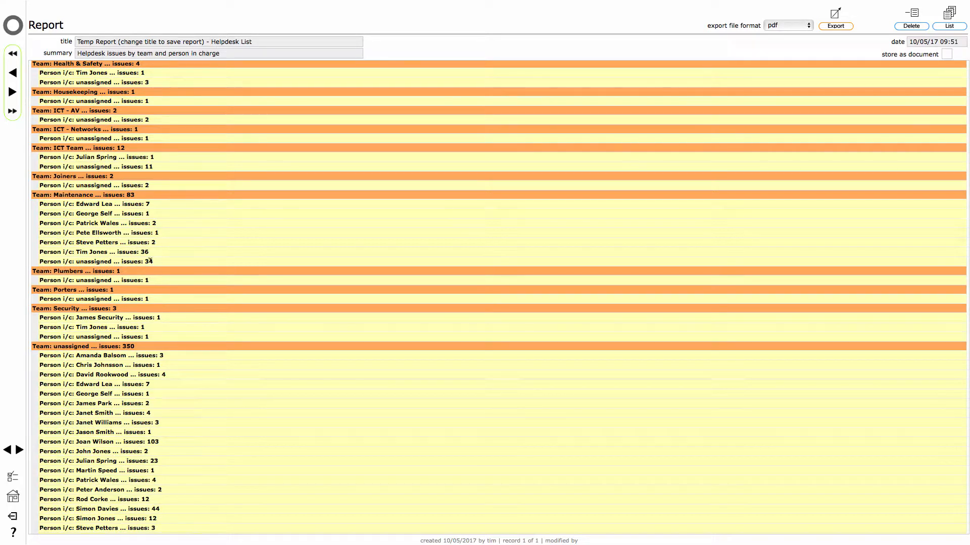
scroll(181, 259, up, 8)
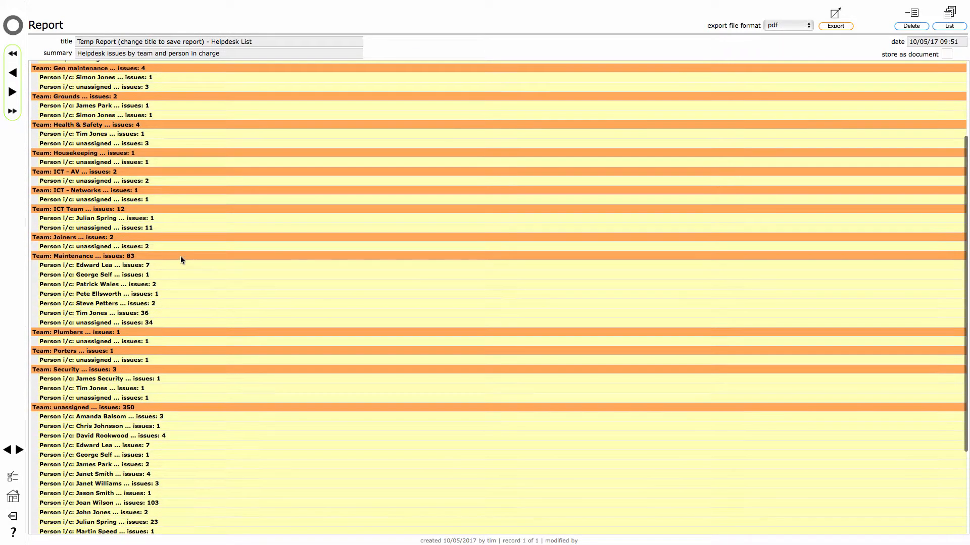
scroll(181, 259, up, 1)
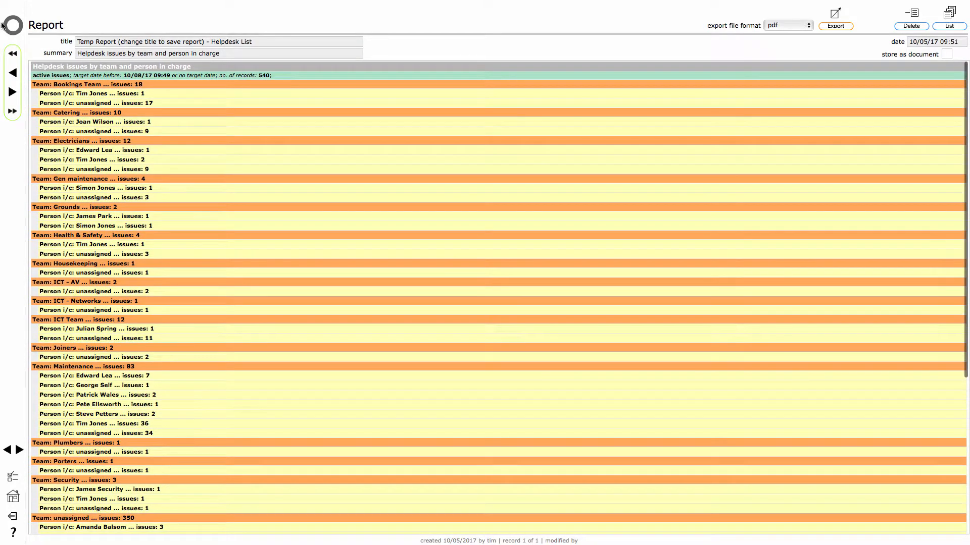
Step: Generate the "Helpdesk issues by worktype and issue type" report from the Helpdesk list with the detailed list included
click(12, 25)
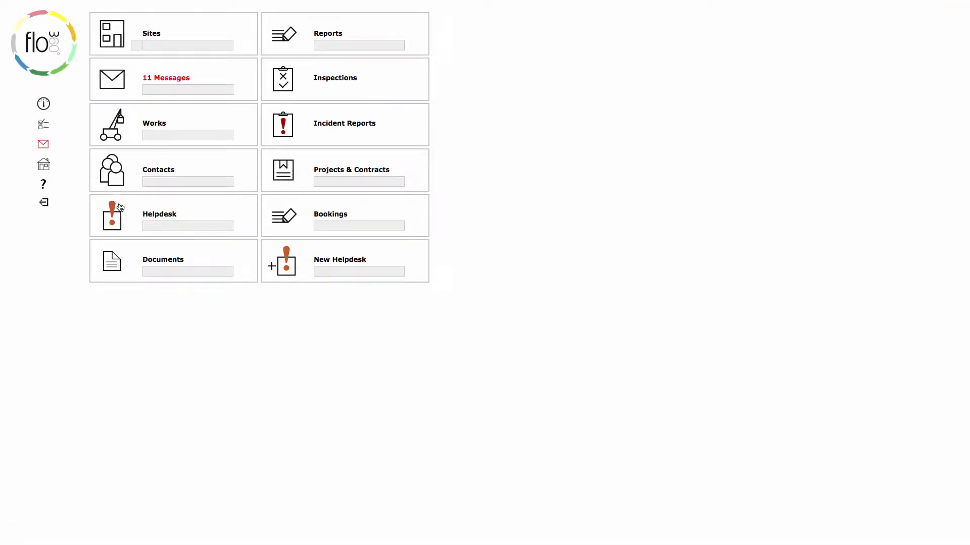
click(116, 223)
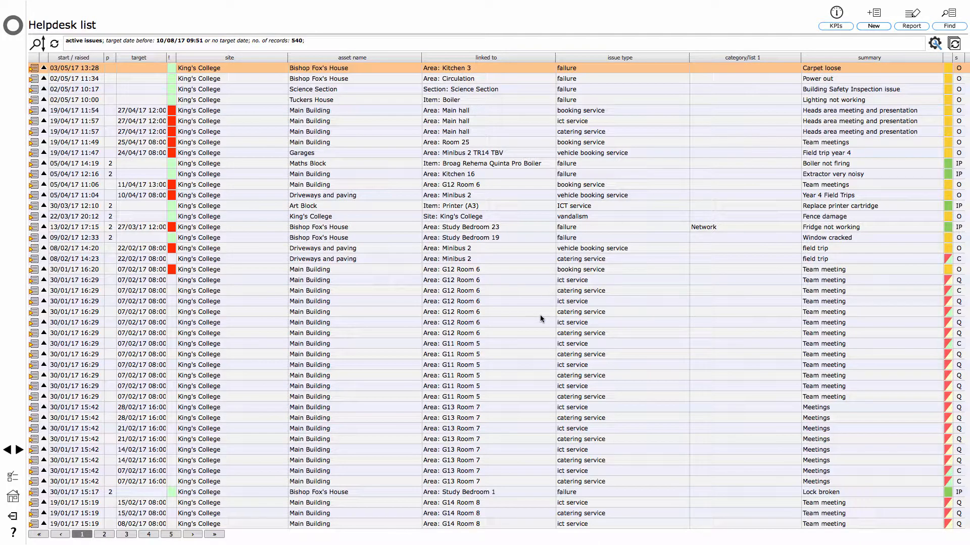
click(911, 30)
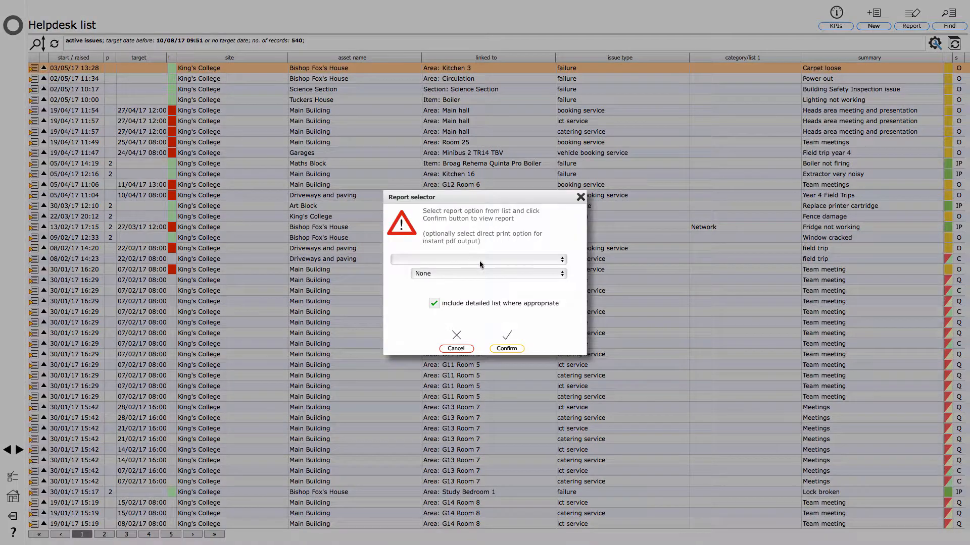
click(480, 261)
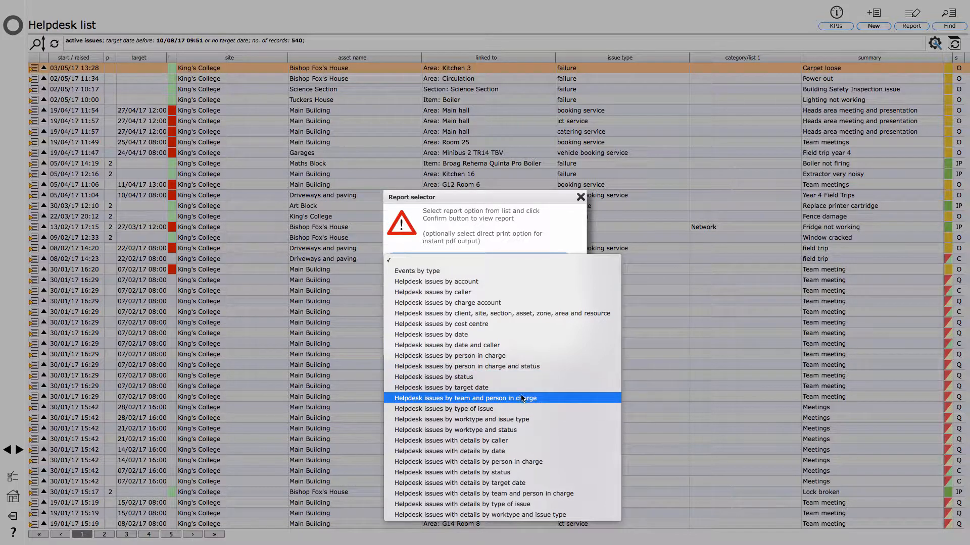
click(545, 422)
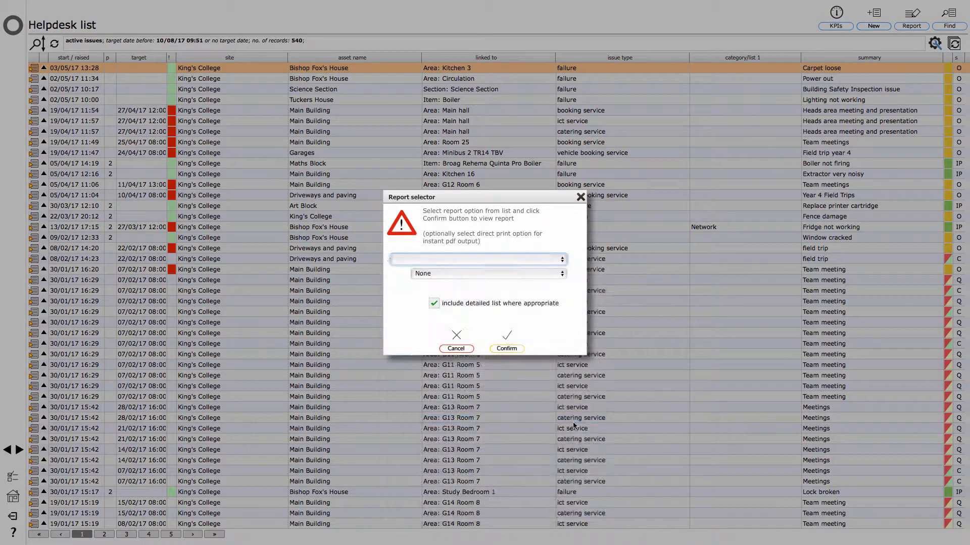
click(509, 348)
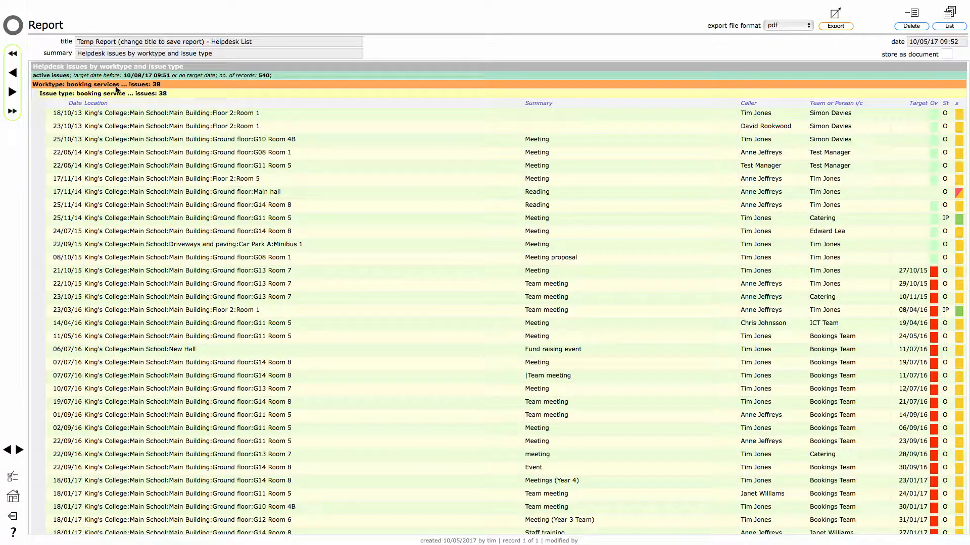
Step: Examine the detailed Helpdesk issues under each worktype and issue type in the report, and return to the Helpdesk list
scroll(257, 273, down, 2)
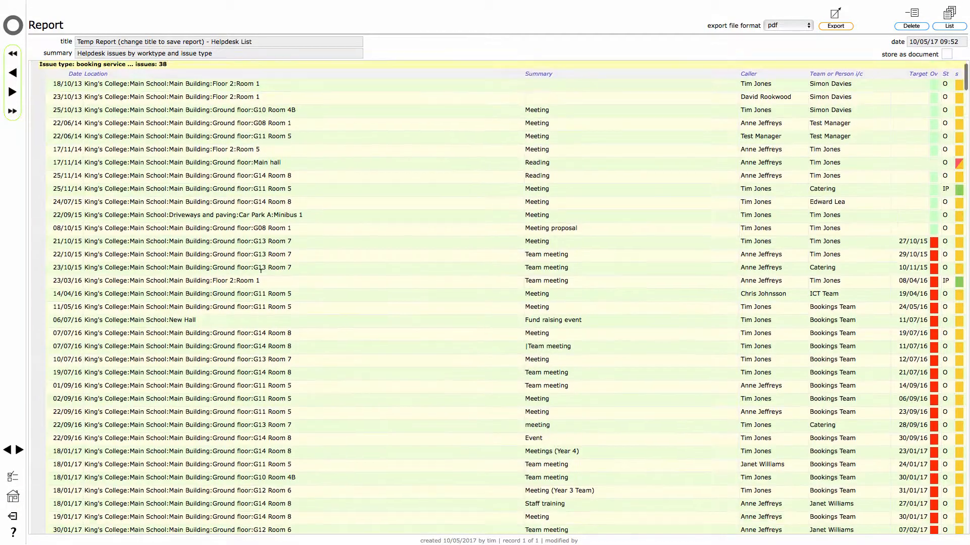
scroll(261, 271, up, 2)
scroll(260, 271, down, 20)
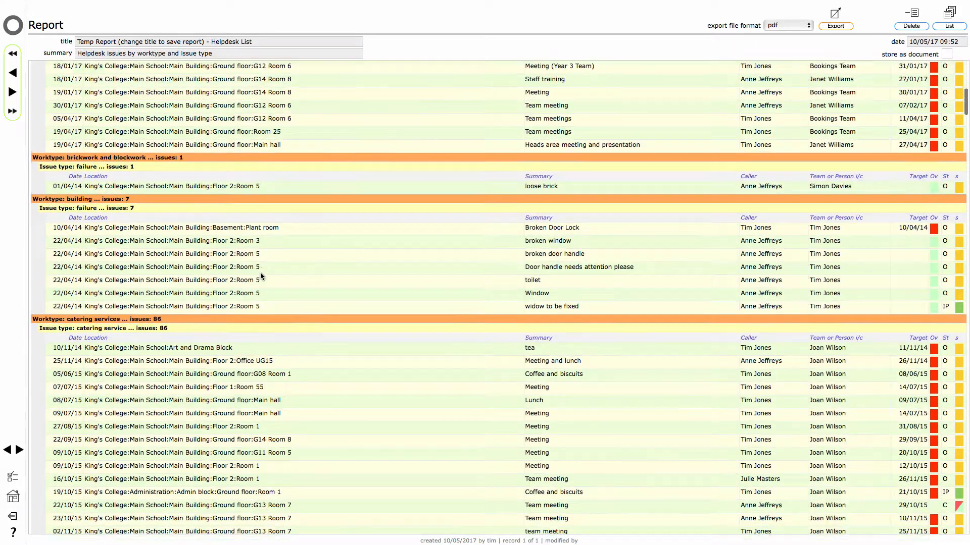
scroll(260, 274, down, 3)
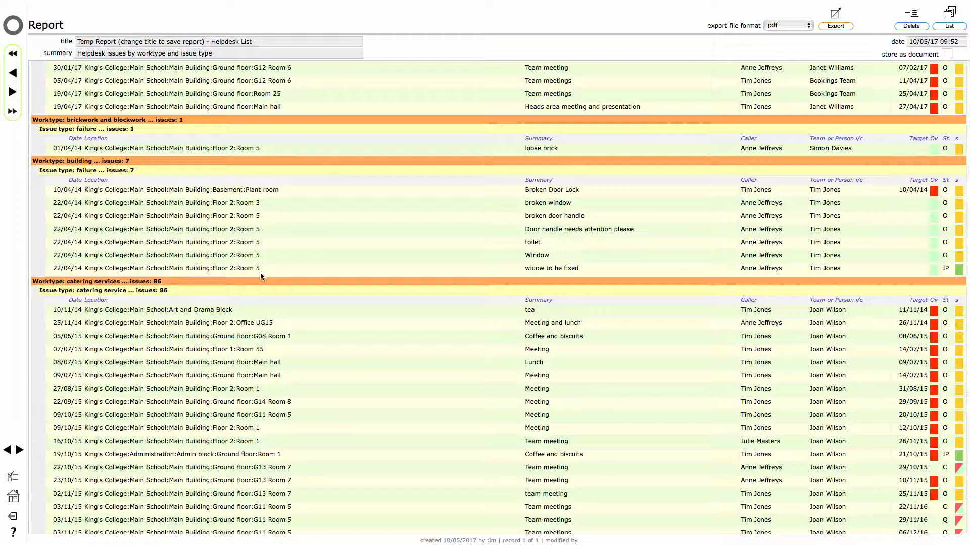
scroll(260, 275, down, 20)
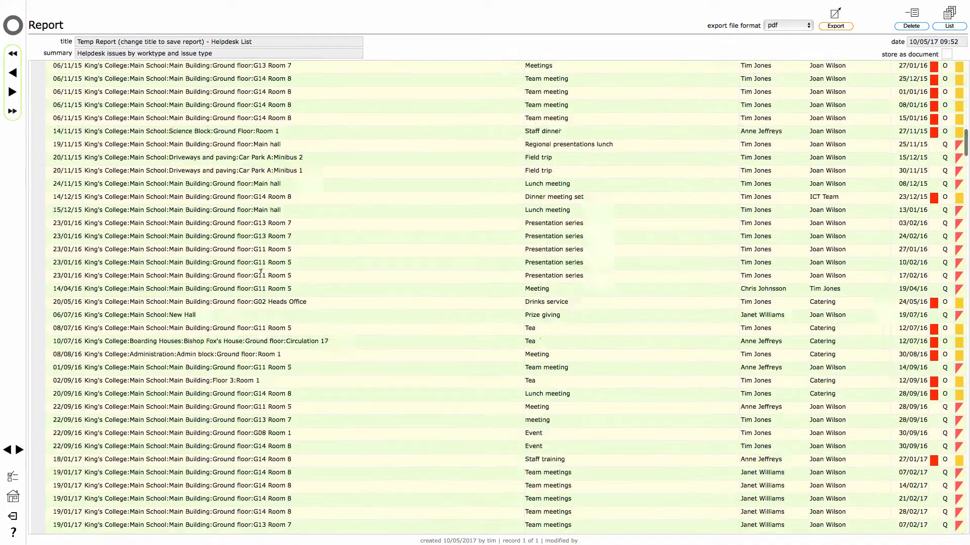
scroll(260, 272, down, 20)
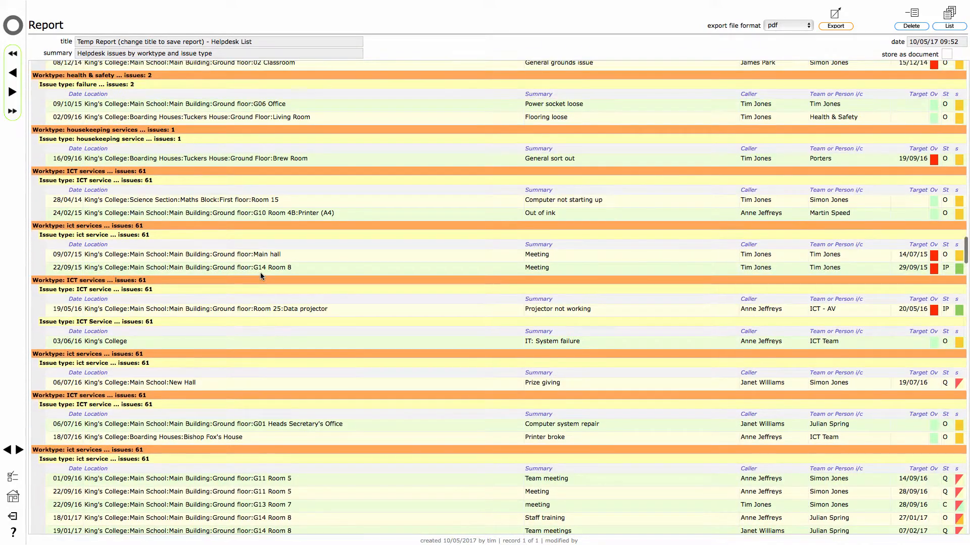
scroll(259, 272, down, 20)
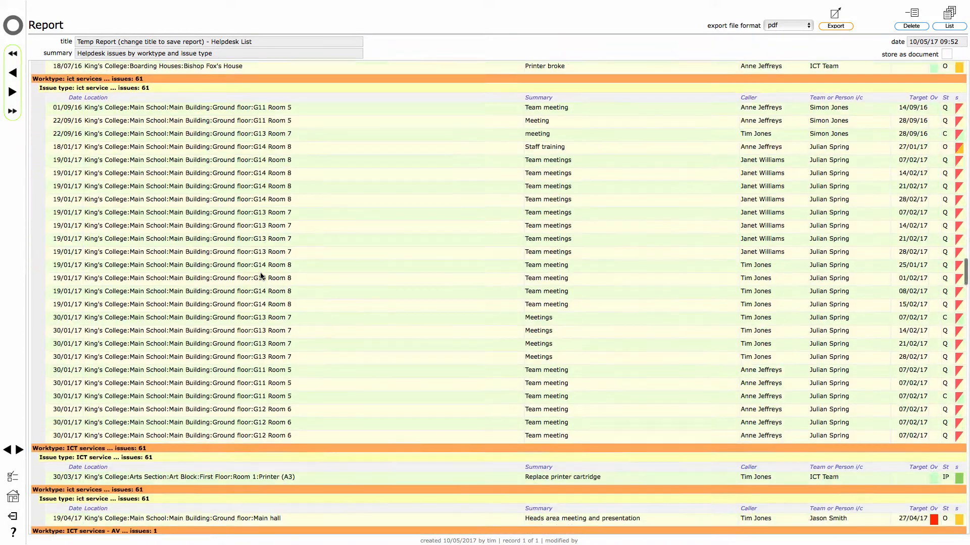
scroll(261, 275, down, 20)
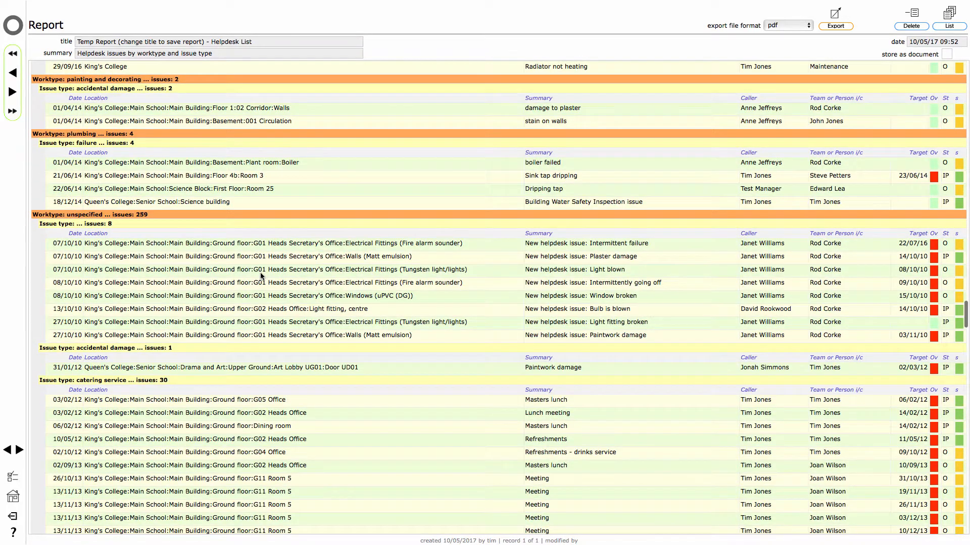
scroll(261, 275, up, 3)
scroll(261, 273, down, 2)
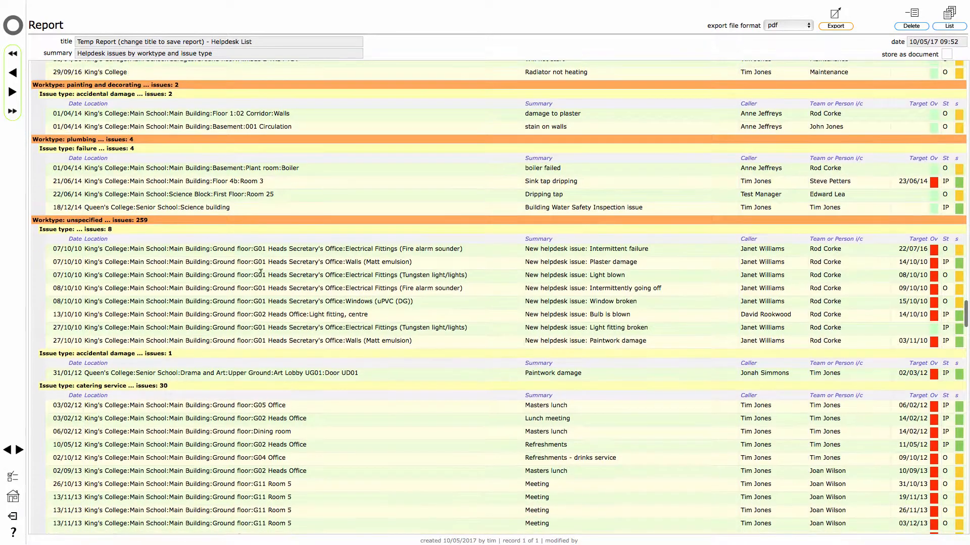
scroll(260, 272, down, 6)
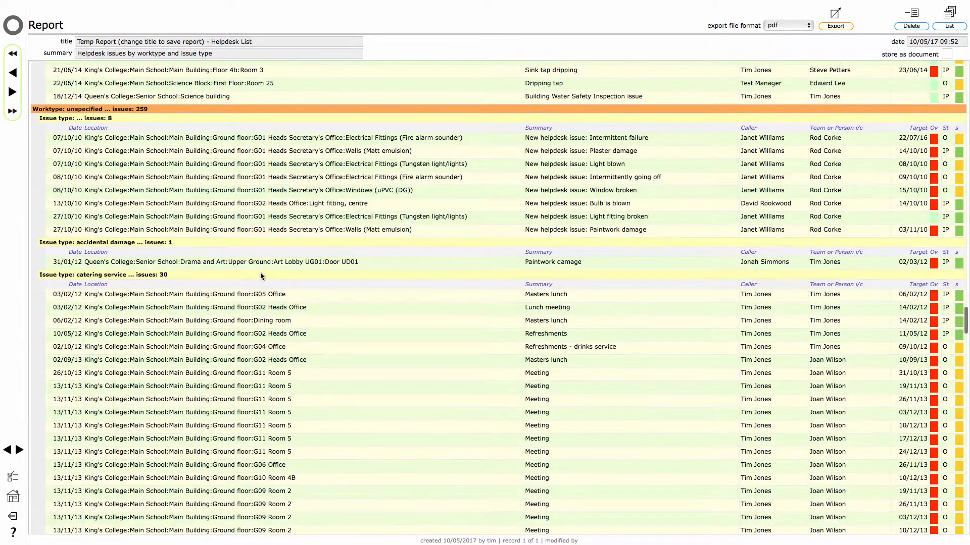
click(8, 452)
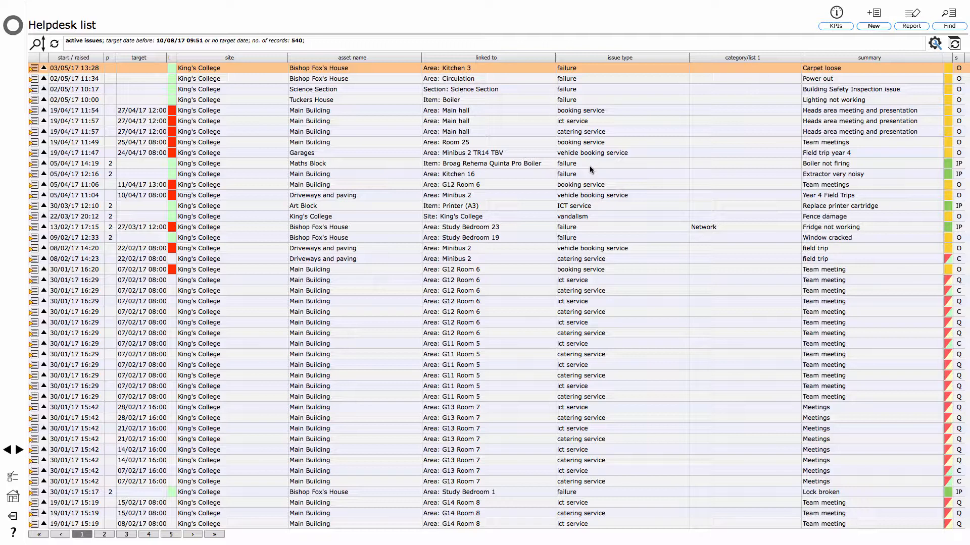
Step: Generate the "Helpdesk issues by person in charge and status" report with the detailed list included
click(911, 26)
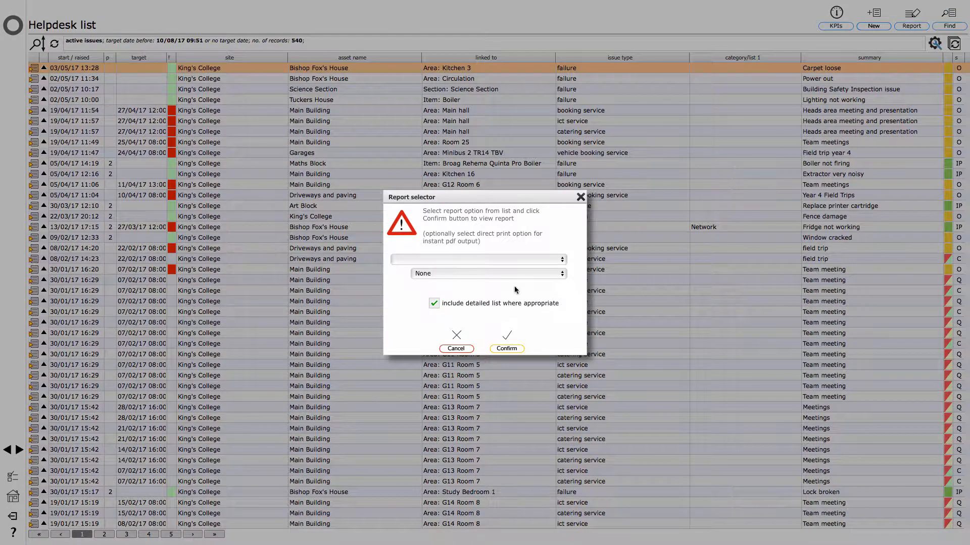
click(490, 260)
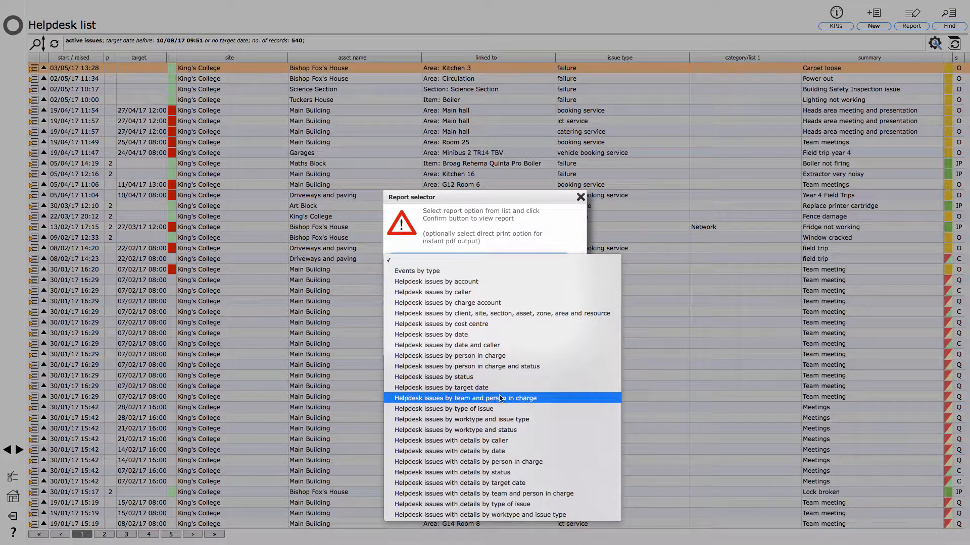
click(497, 366)
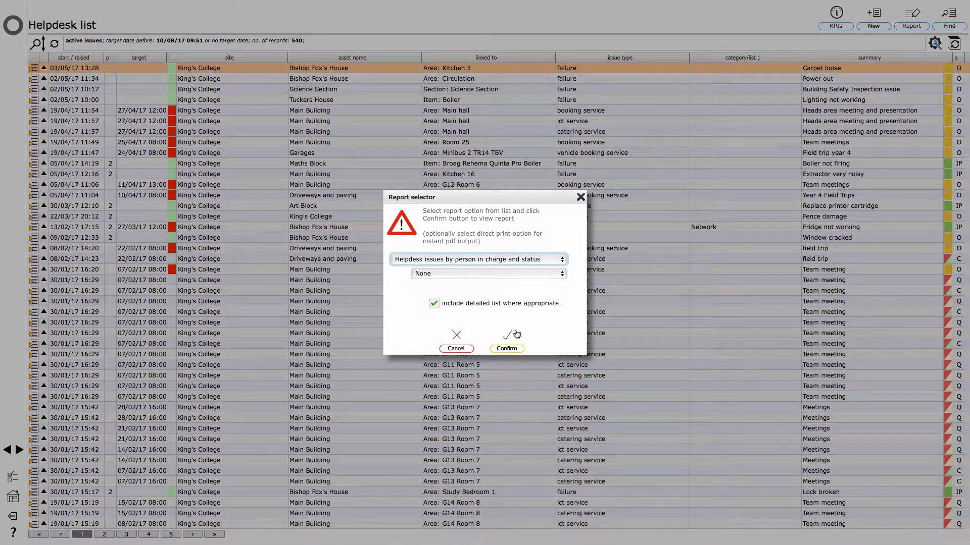
click(502, 349)
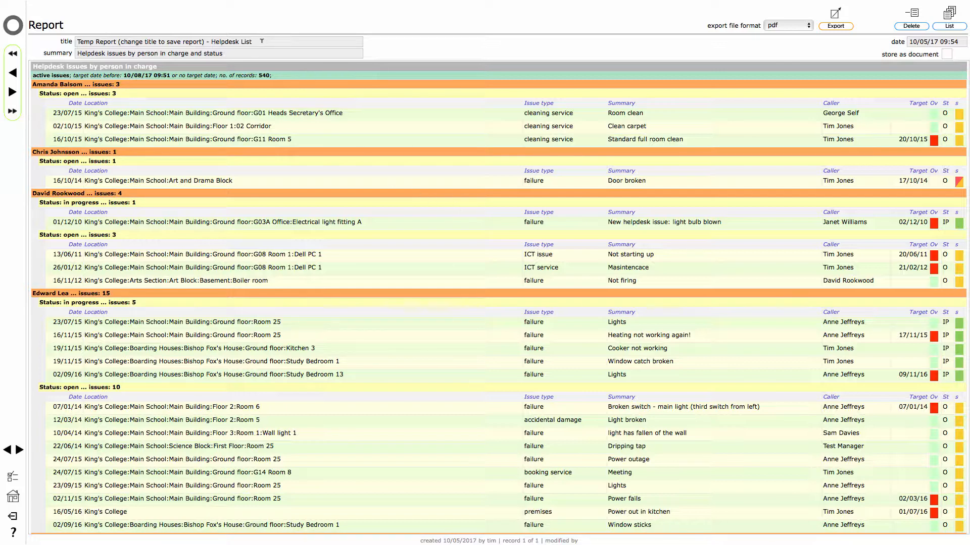
Step: Save the temporary report by changing its title to "Active issues list"
drag(263, 41, 314, 48)
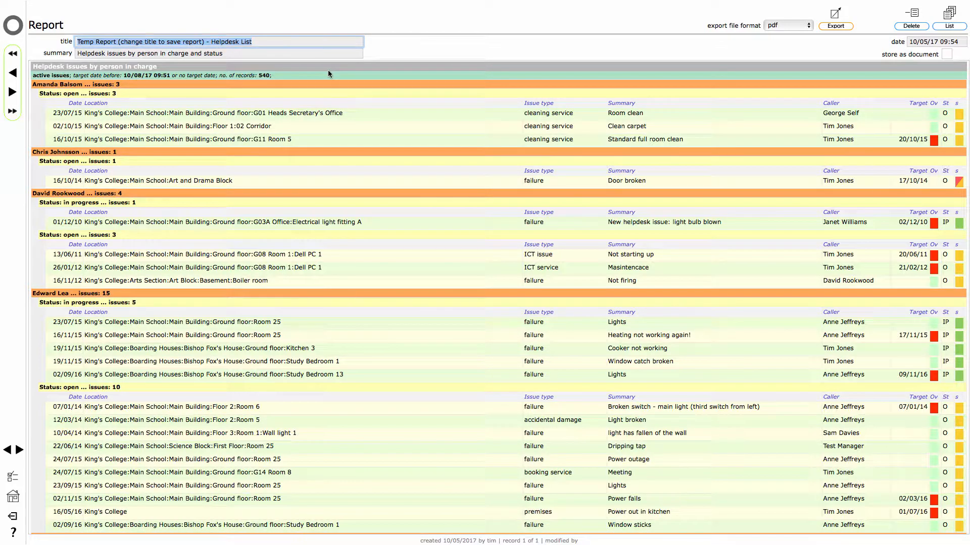
text(Activ)
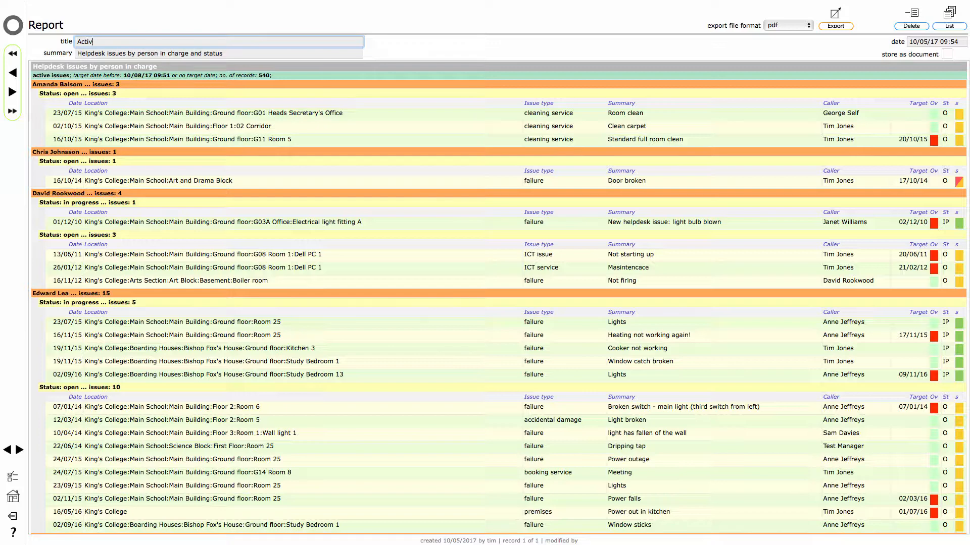
text(e issues list)
click(411, 48)
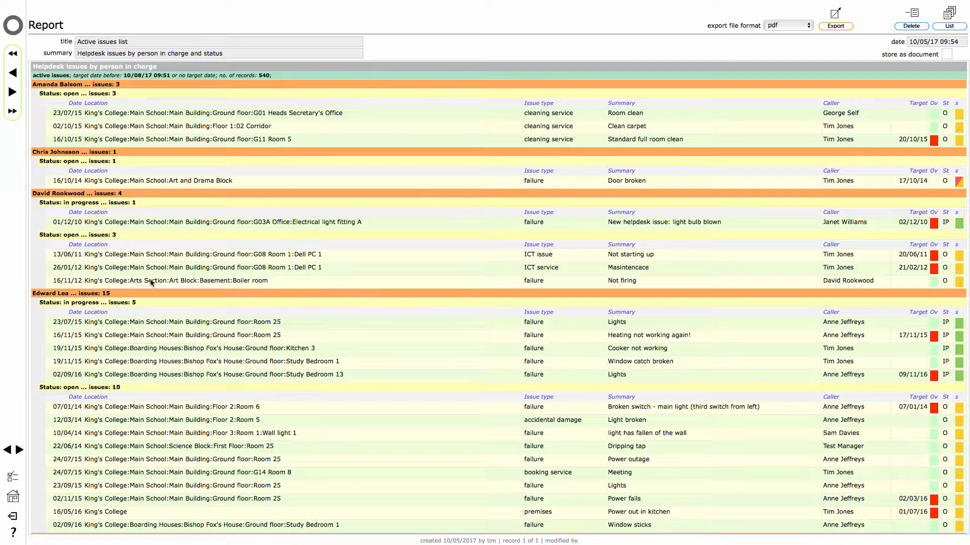
Step: Go to the personal home's own reports, view the saved "Active issues list" report, and return to the saved reports
click(12, 29)
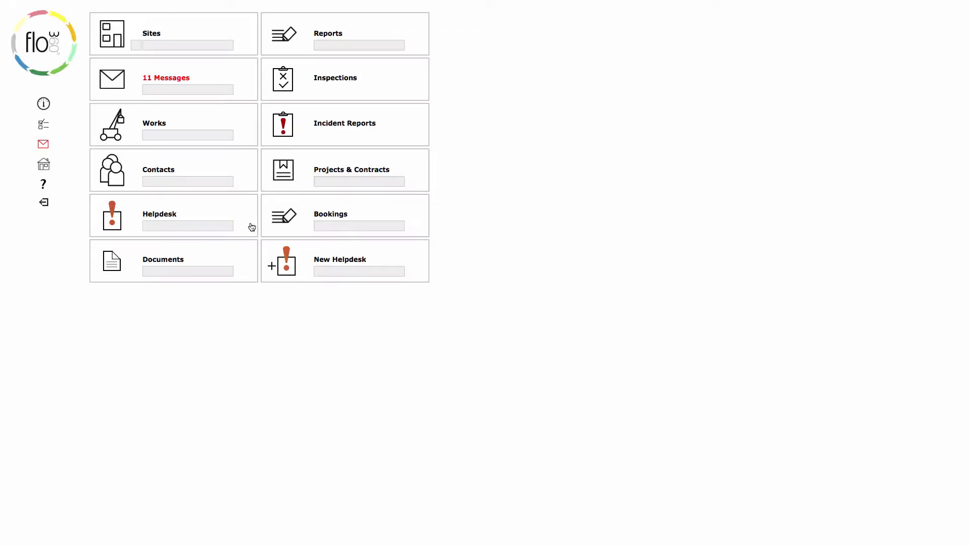
click(43, 165)
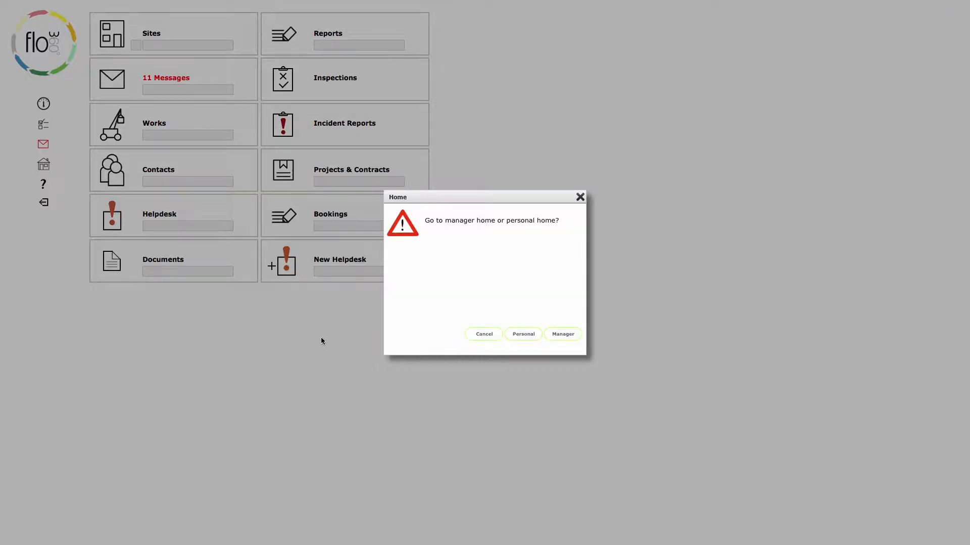
click(523, 334)
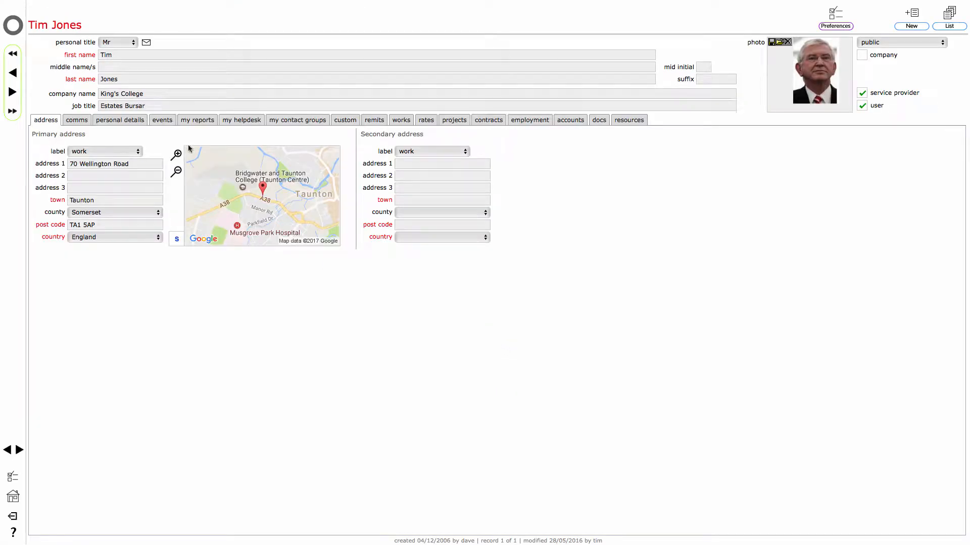
click(197, 123)
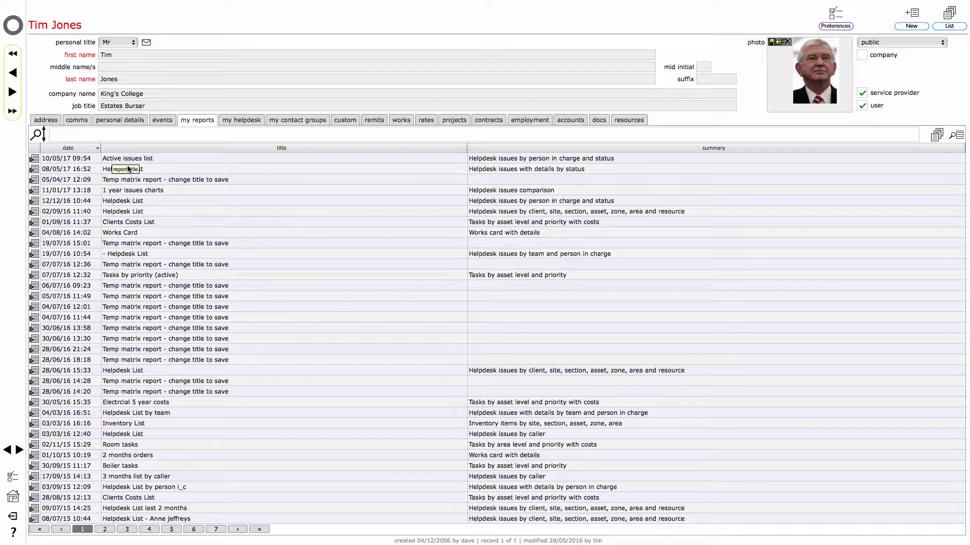
click(34, 160)
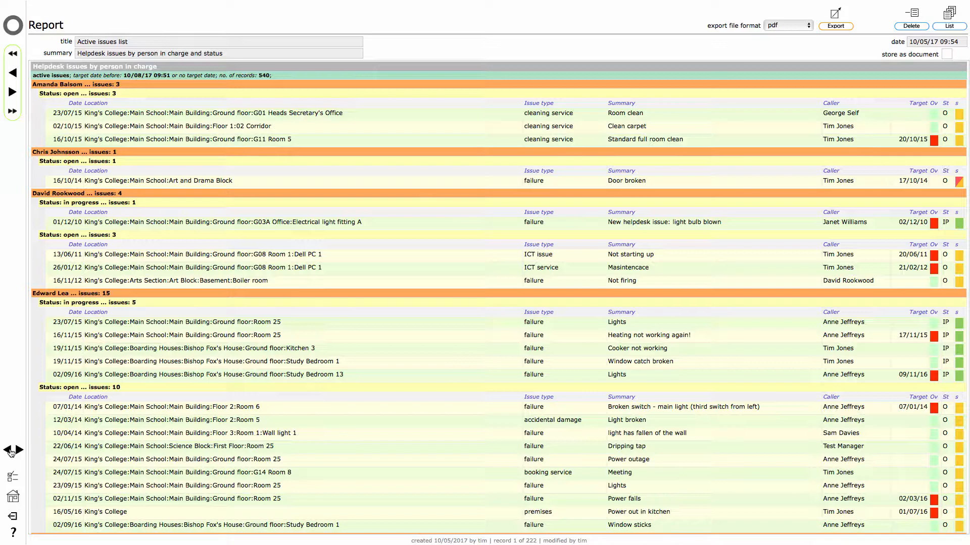
click(10, 451)
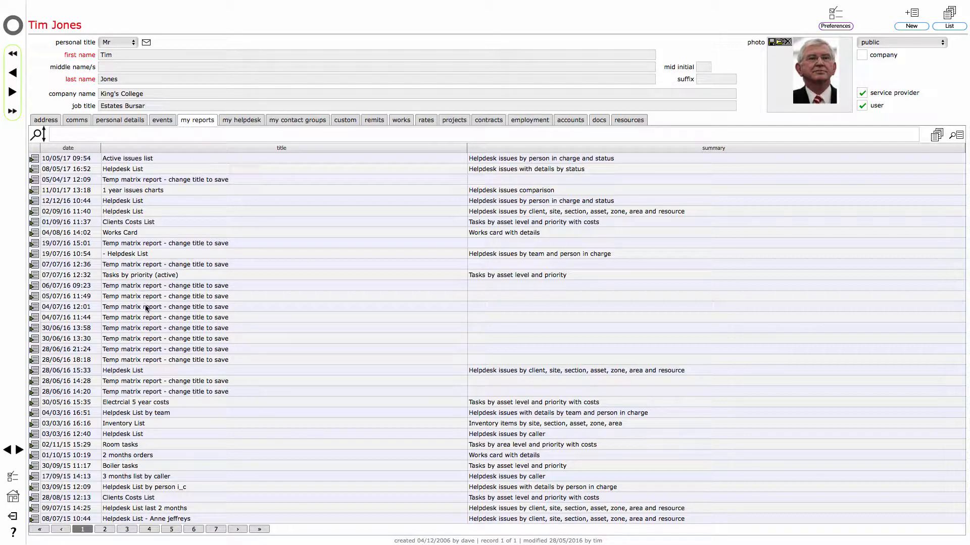
click(34, 402)
Step: Store the saved "Active issues list" report as an A4 landscape PDF document and open its document record
click(35, 160)
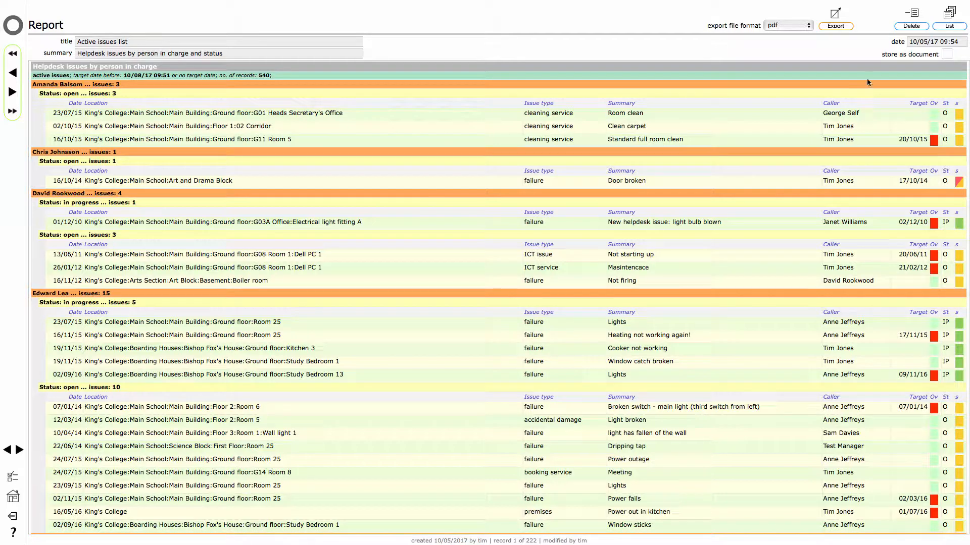
click(946, 55)
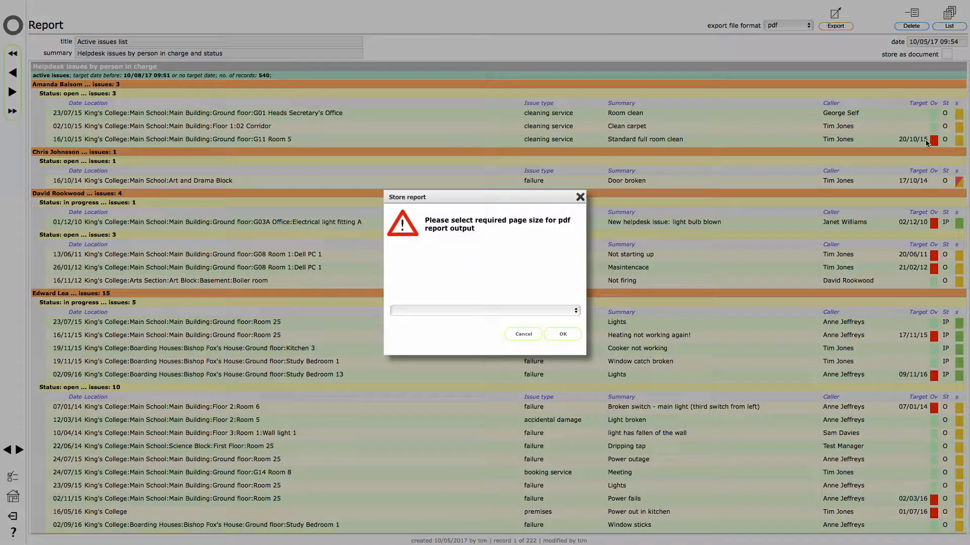
click(494, 311)
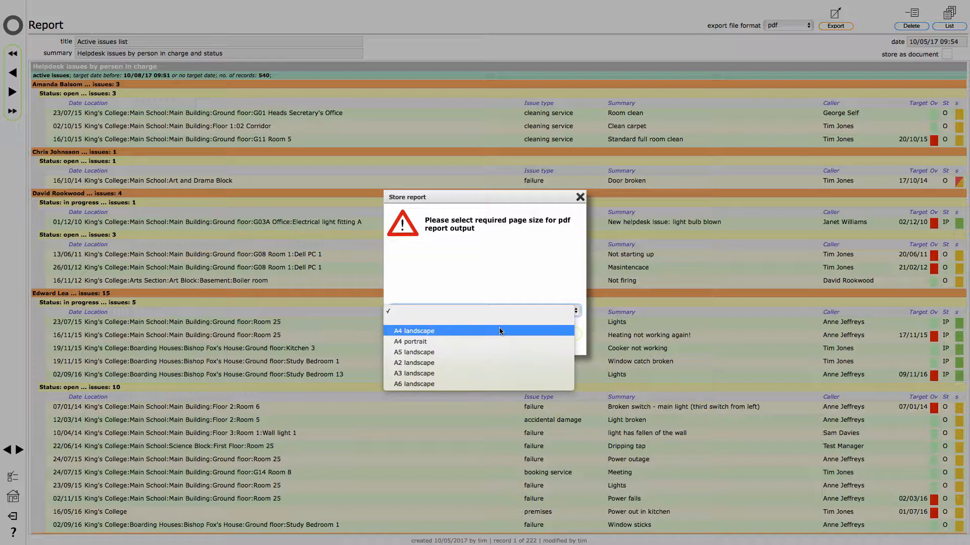
click(500, 331)
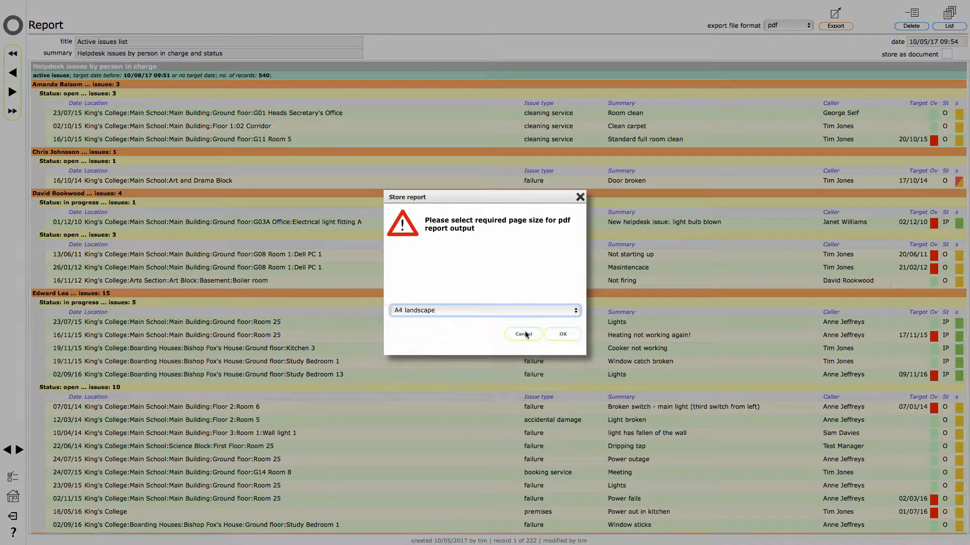
click(559, 335)
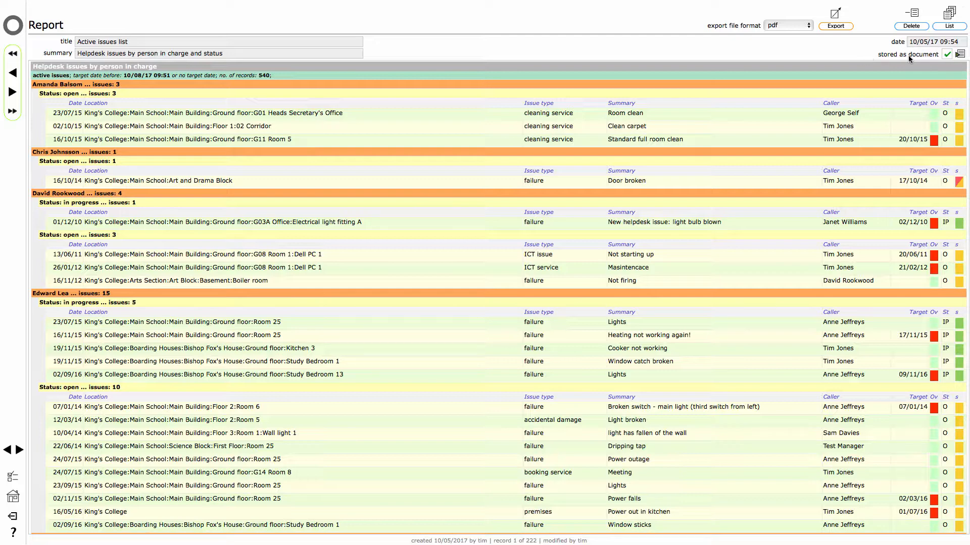
click(959, 56)
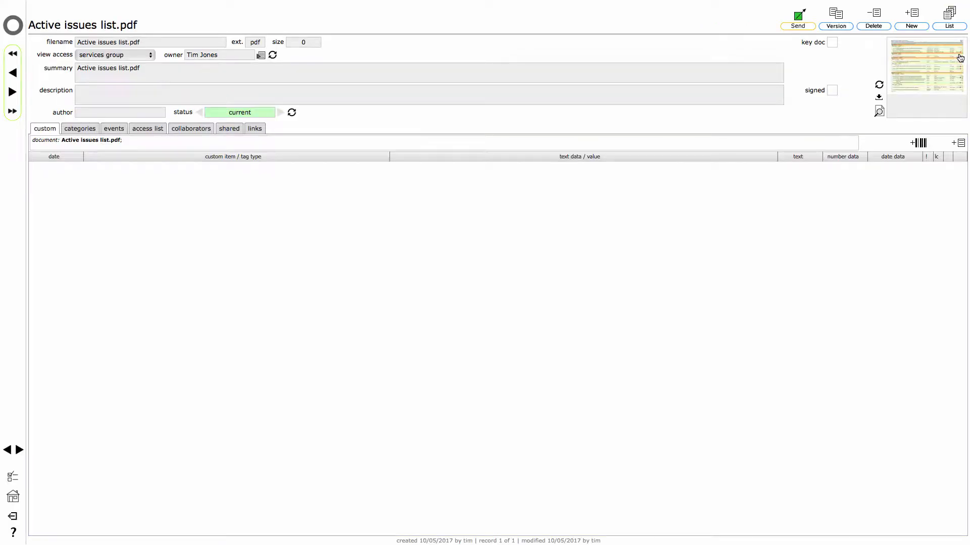
Step: Examine the stored "Active issues list" PDF and the document record's view access options, keeping services group
click(917, 64)
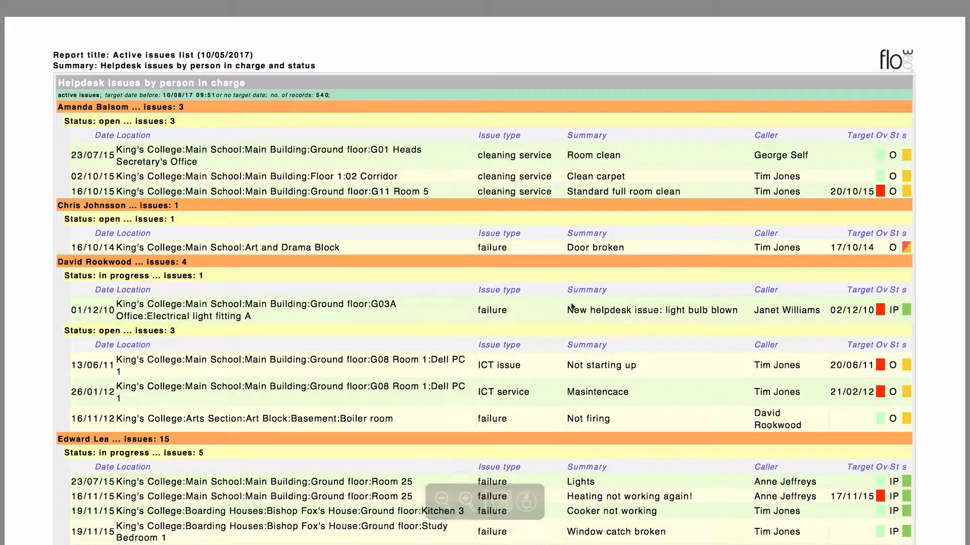
scroll(569, 308, down, 5)
scroll(570, 308, up, 4)
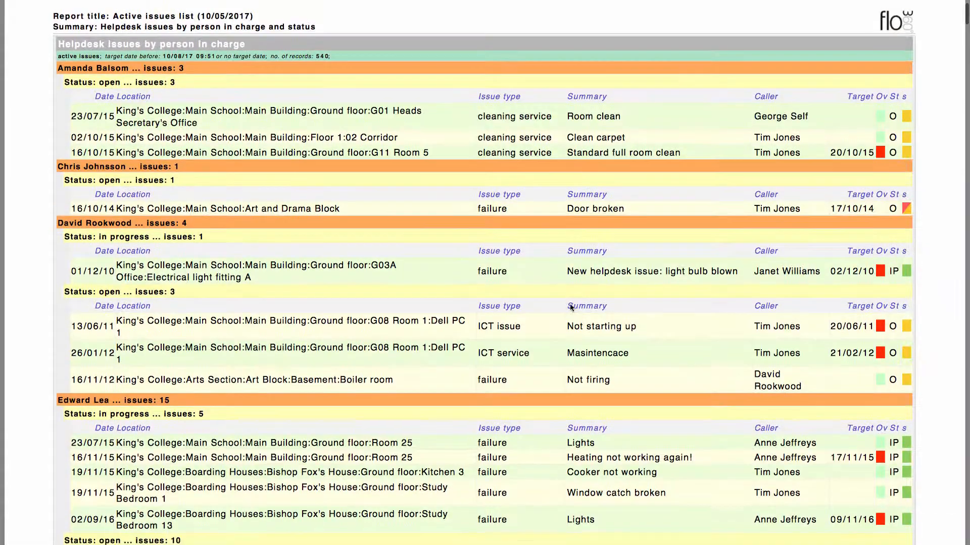
mouse_move(571, 4)
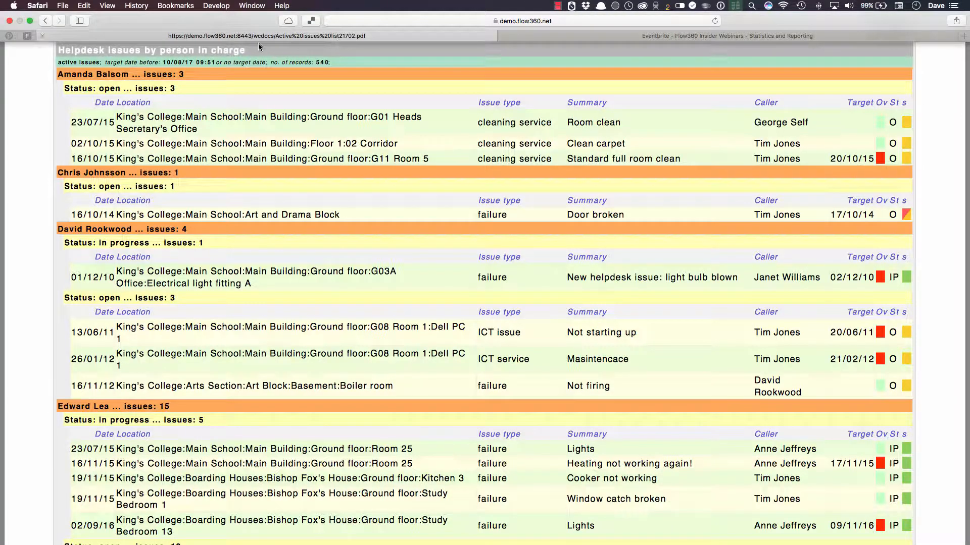
click(44, 21)
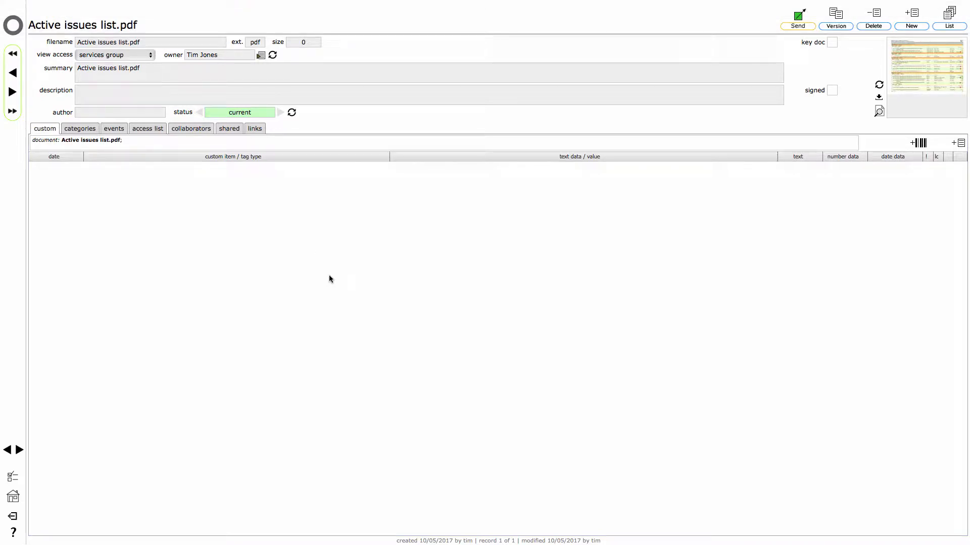
click(135, 56)
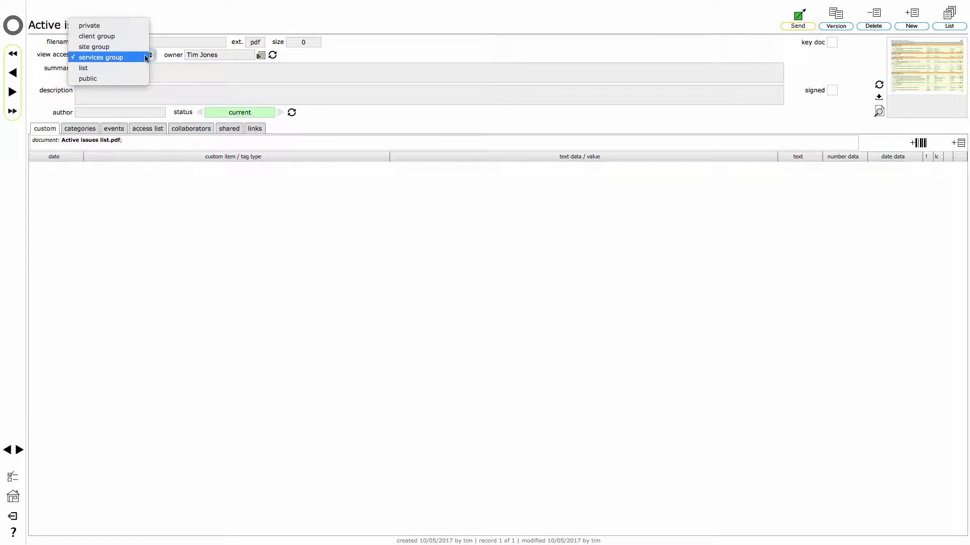
click(145, 58)
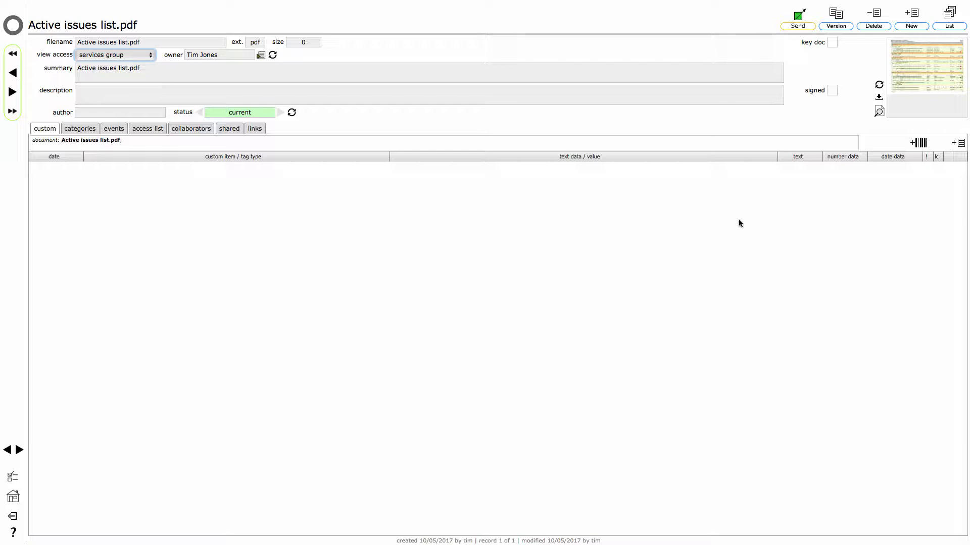
Step: Search the documents from the home screen for "active issues" and open the "Active issues list.pdf" record
click(13, 31)
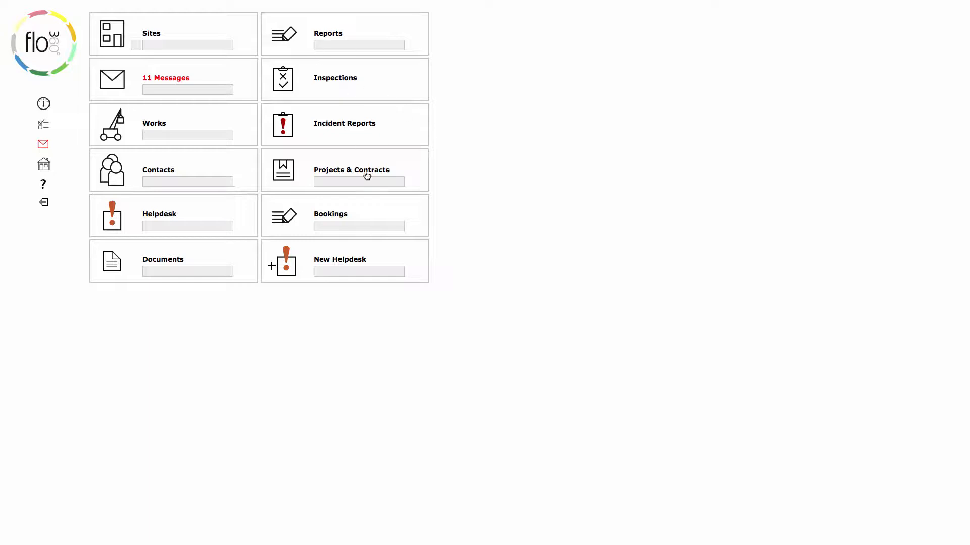
click(146, 271)
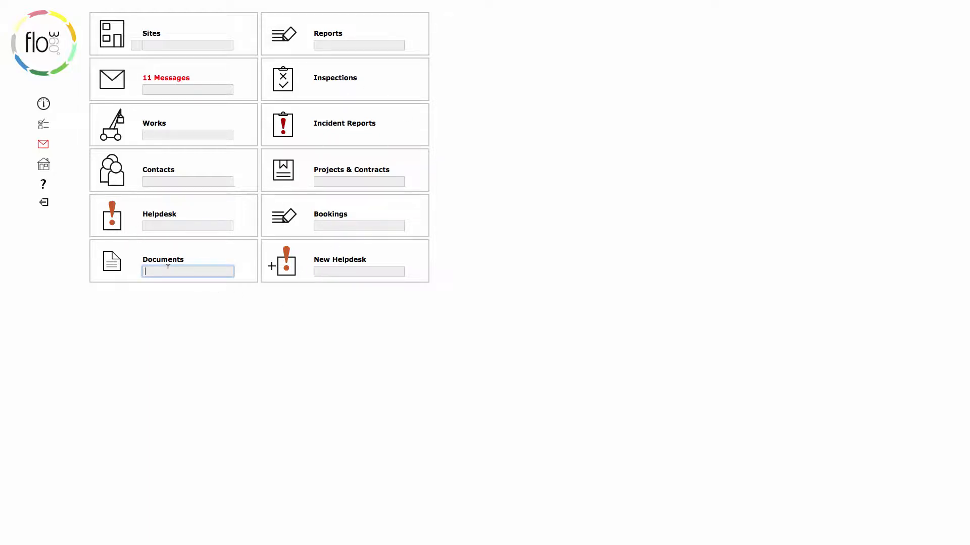
text(active issues)
key(Return)
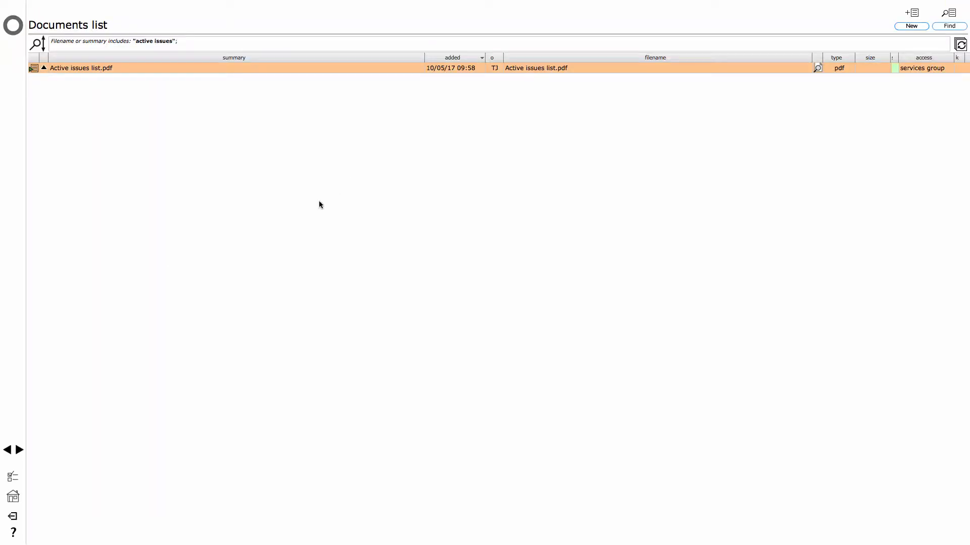
click(33, 68)
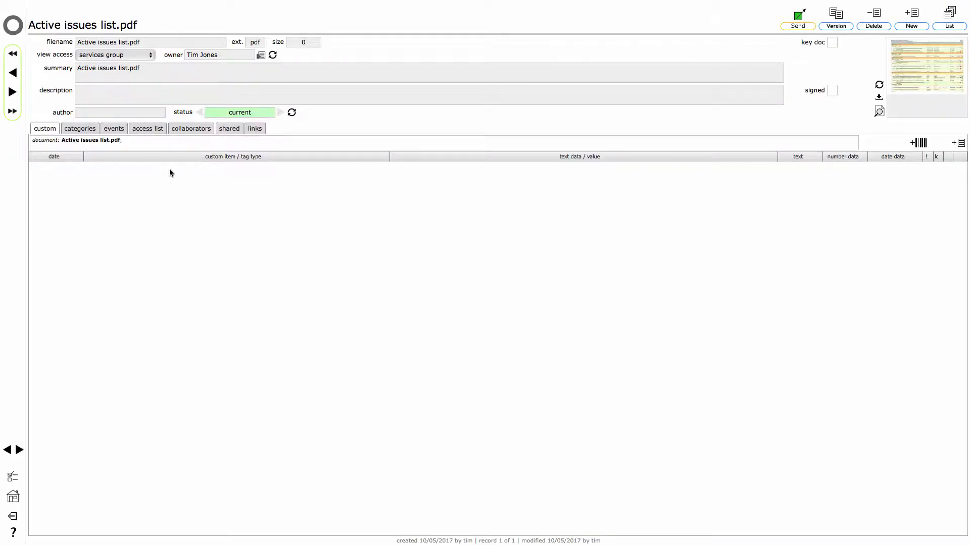
Step: Go to the personal home's own reports and open the saved "Boiler resources" report
click(13, 30)
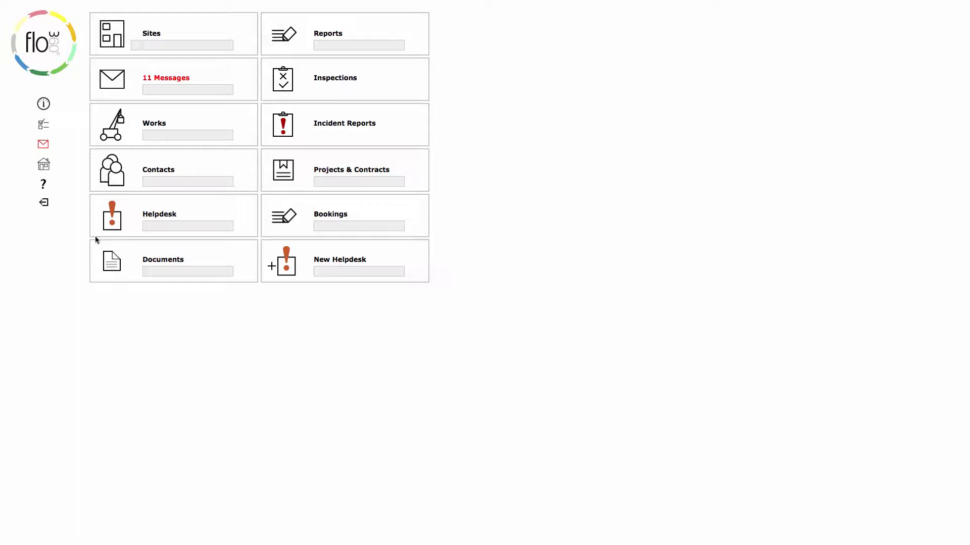
click(44, 165)
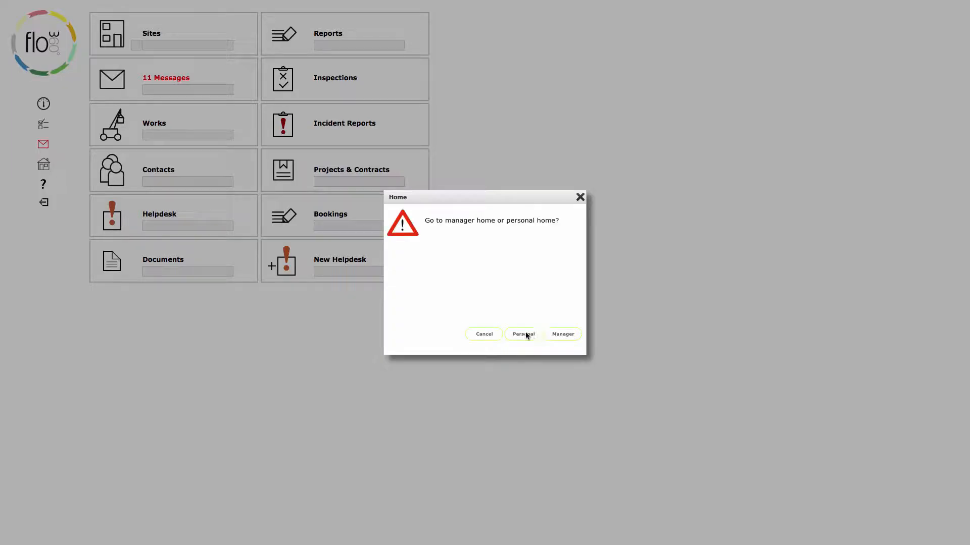
click(524, 335)
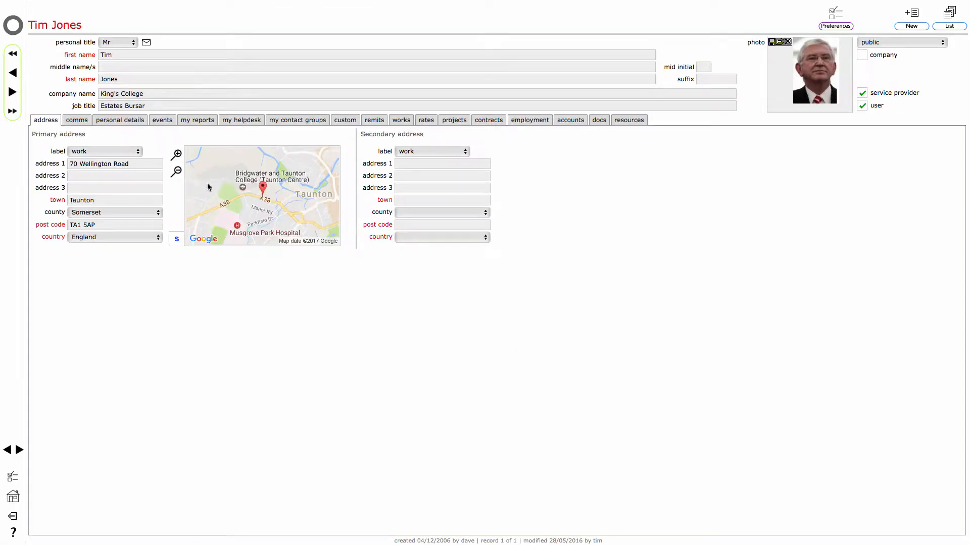
click(205, 120)
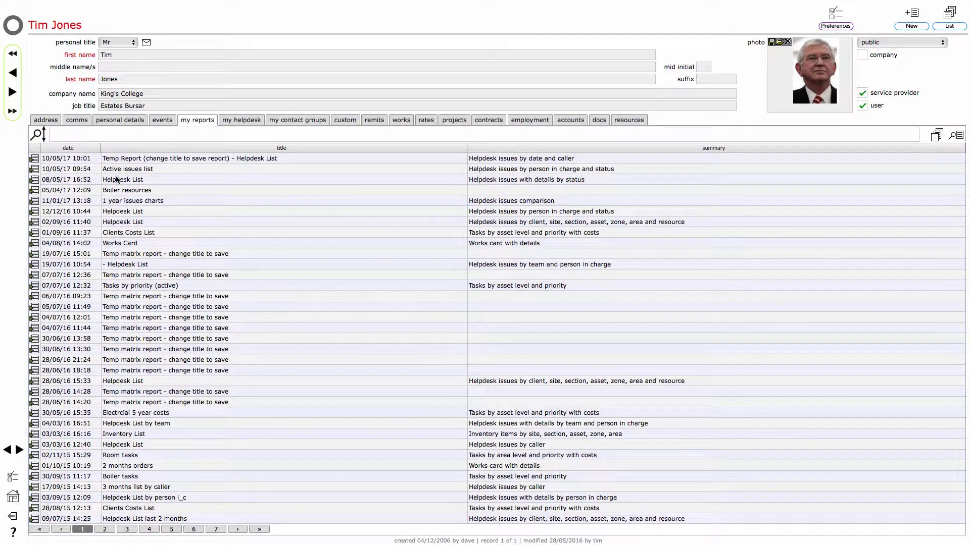
click(35, 200)
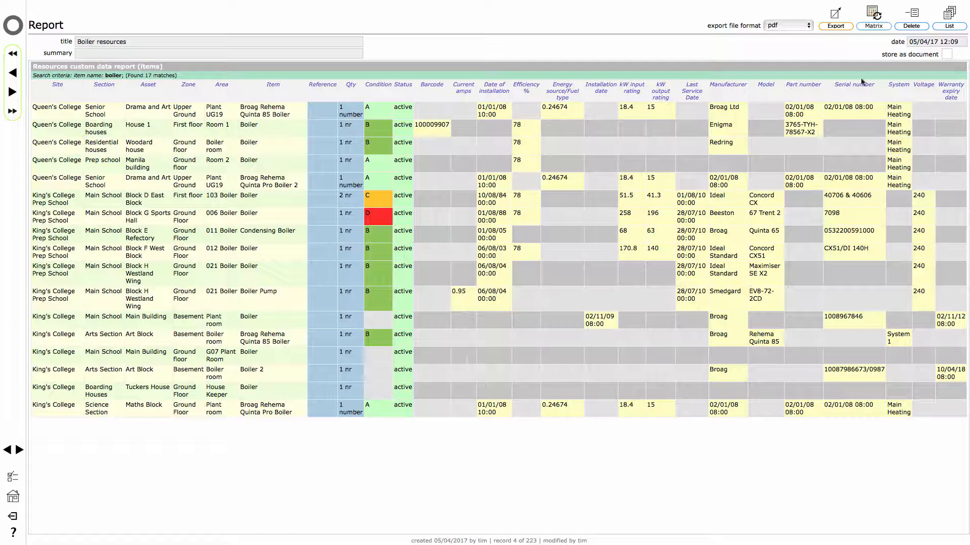
Step: Export the "Boiler resources" report in excel format
click(788, 26)
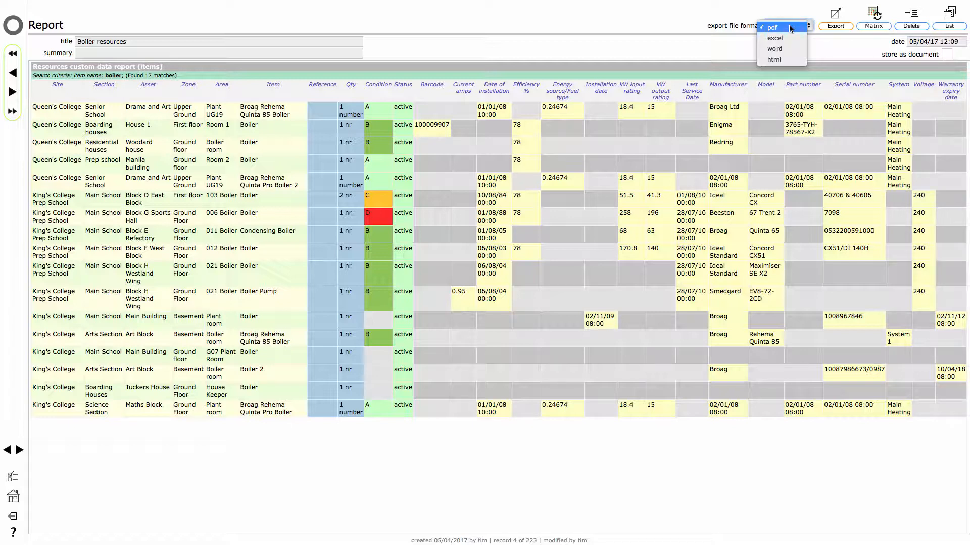
click(787, 36)
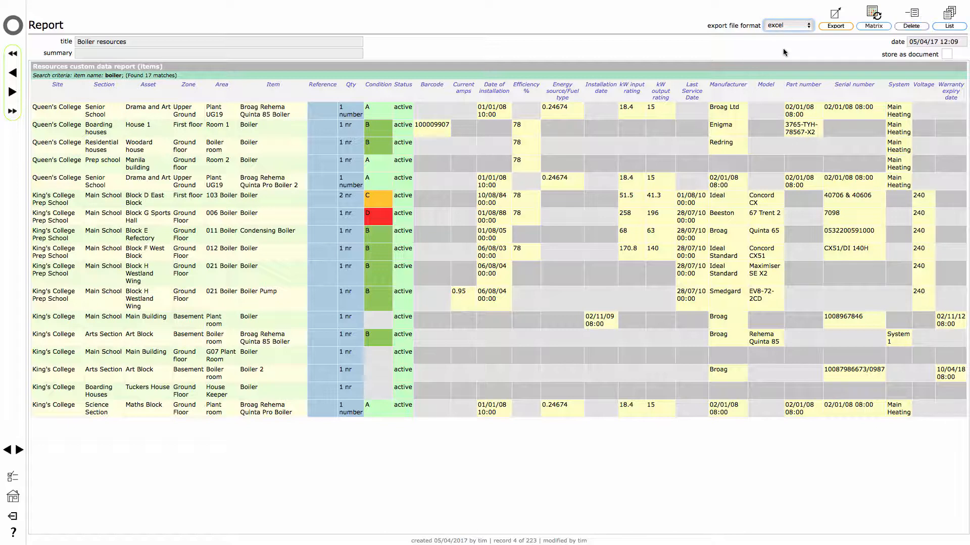
click(837, 26)
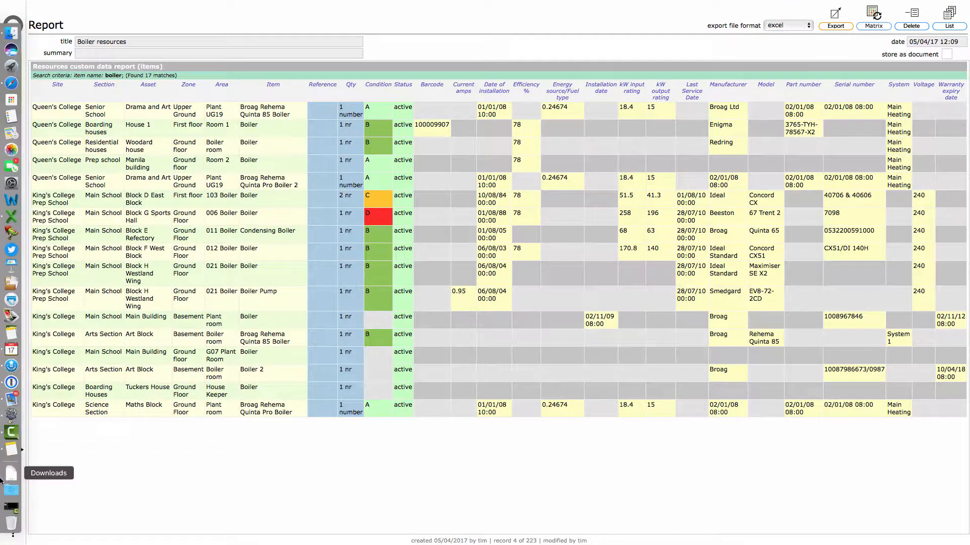
Step: Open the downloaded boiler report in Excel, look through its rows, and switch back to Flow360 in Safari
click(11, 473)
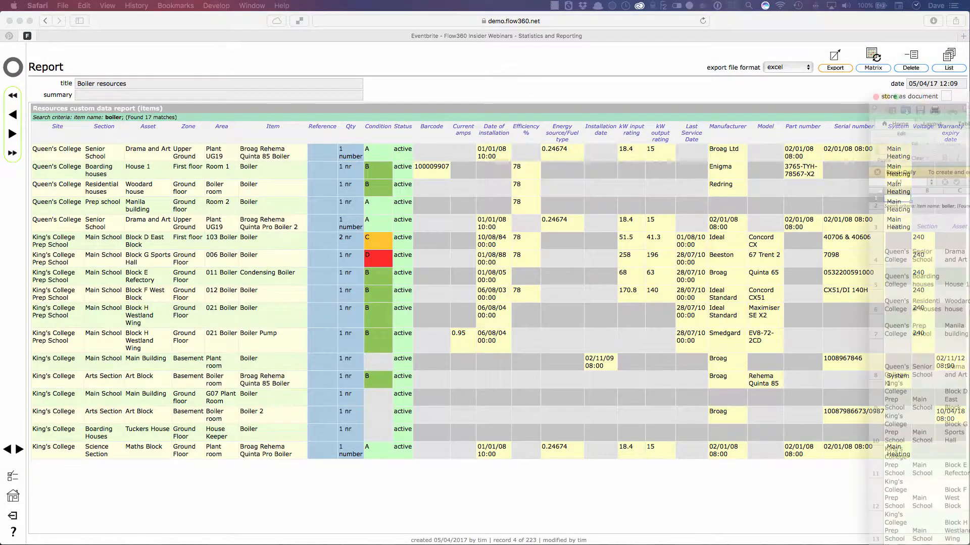
drag(969, 99, 469, 59)
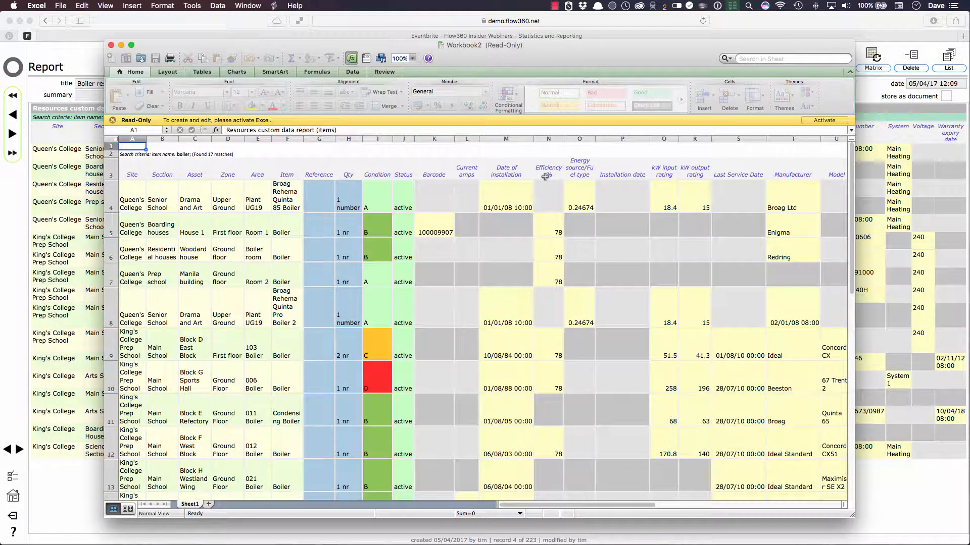
scroll(545, 177, down, 5)
scroll(544, 177, up, 5)
click(238, 35)
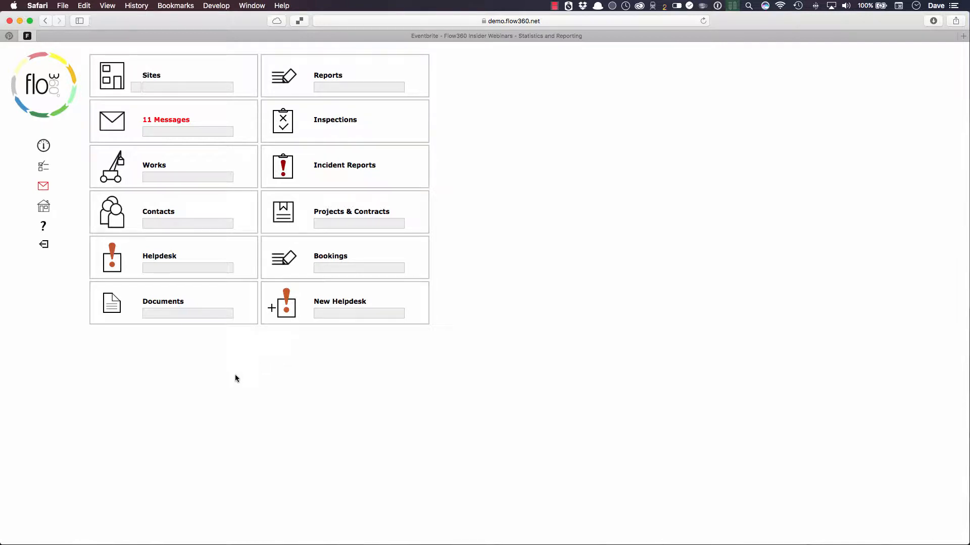
Step: Open the KPI performance filters from the Helpdesk list and set the "issues open on date" comparison date to 01/01/17
click(122, 271)
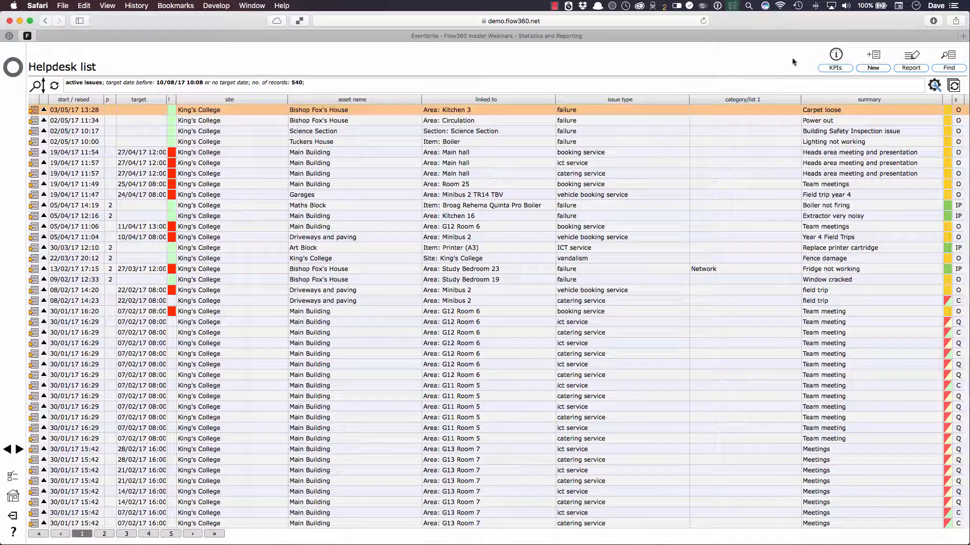
click(836, 61)
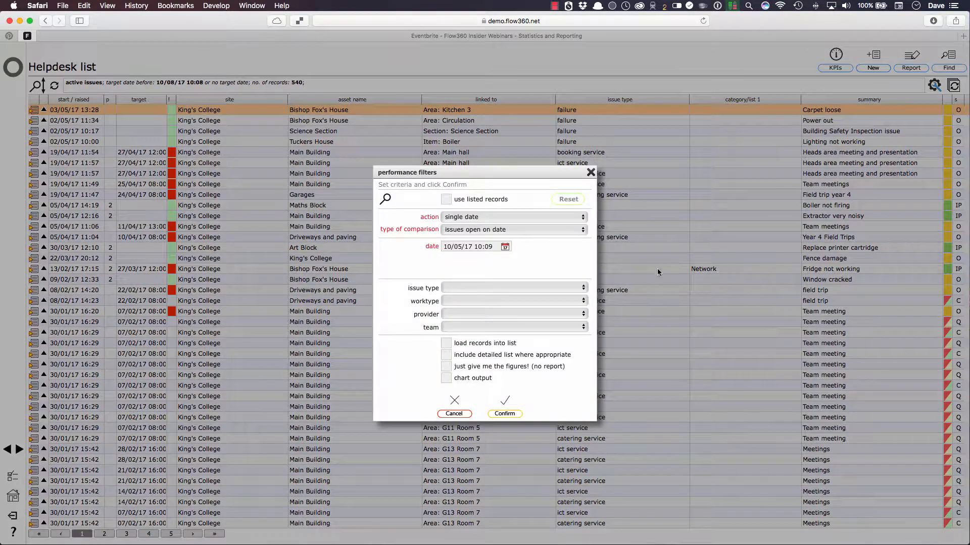
click(505, 247)
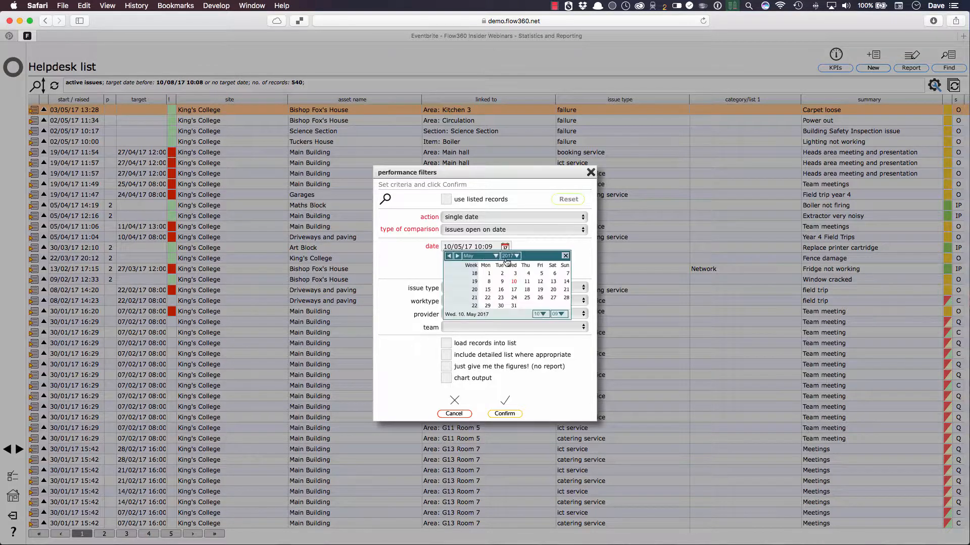
click(449, 257)
click(449, 256)
click(449, 257)
click(449, 257)
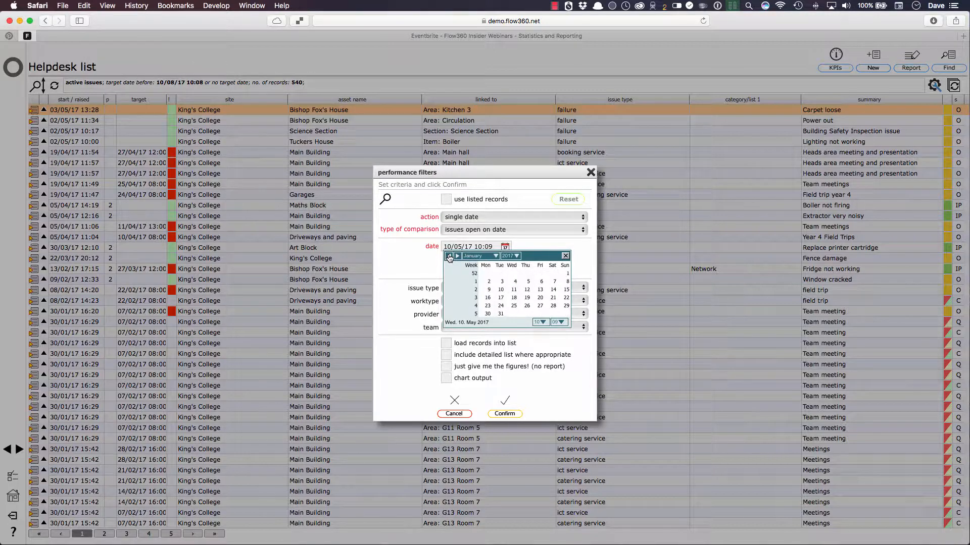
click(568, 273)
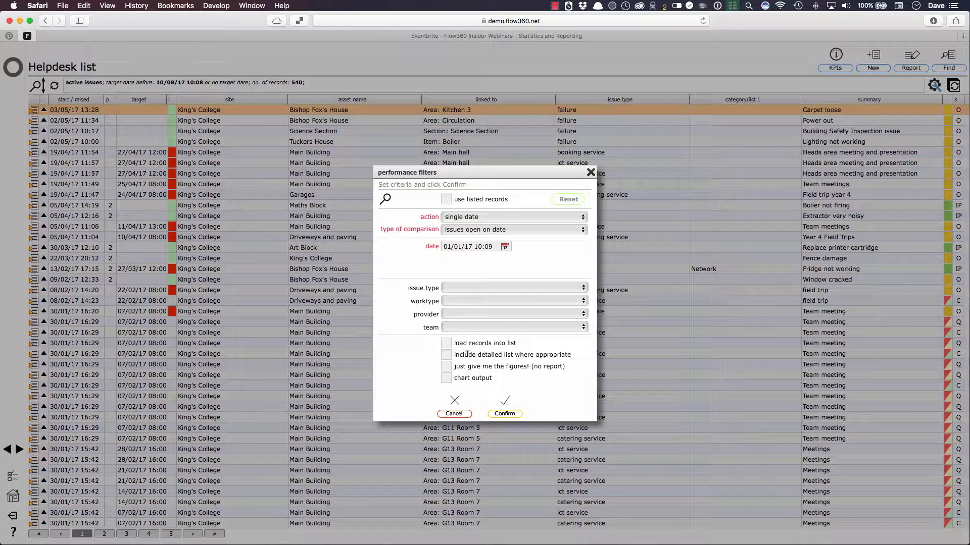
Step: Include the detailed list, check the issue type and worktype options while leaving both blank, and generate the comparison report
click(446, 355)
click(484, 288)
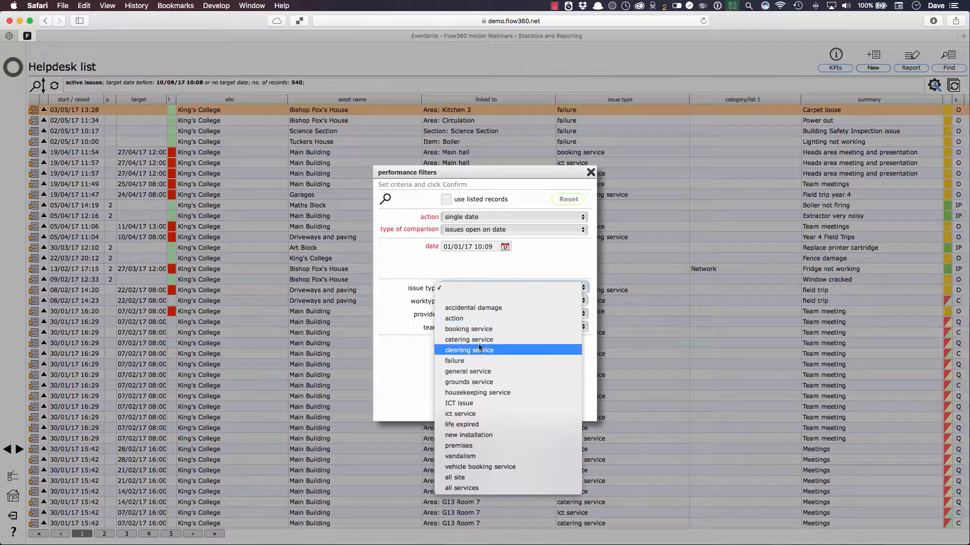
click(476, 282)
click(478, 301)
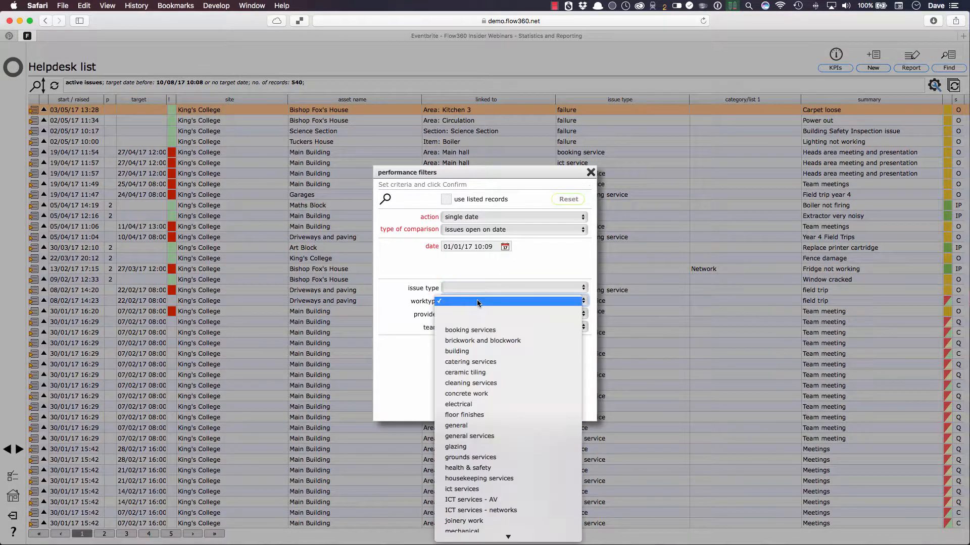
click(454, 263)
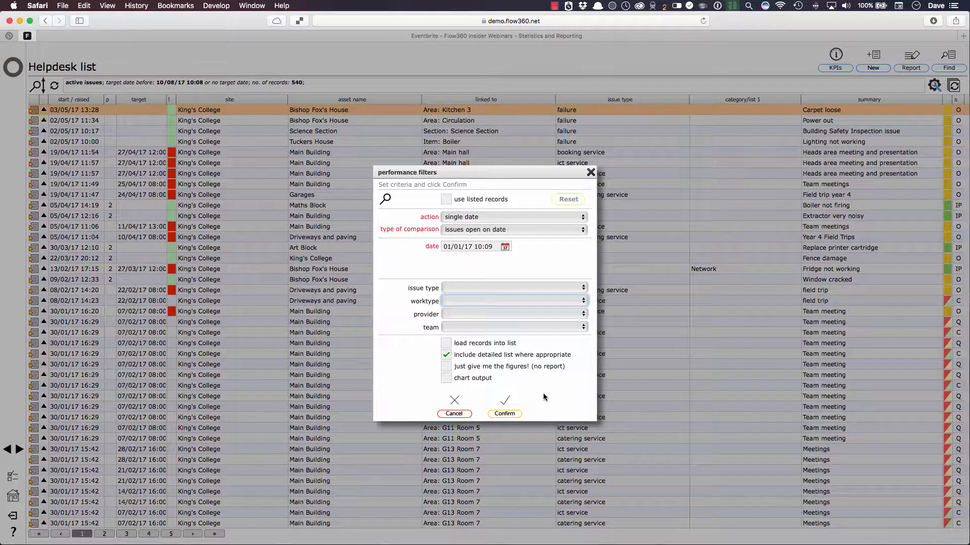
click(505, 413)
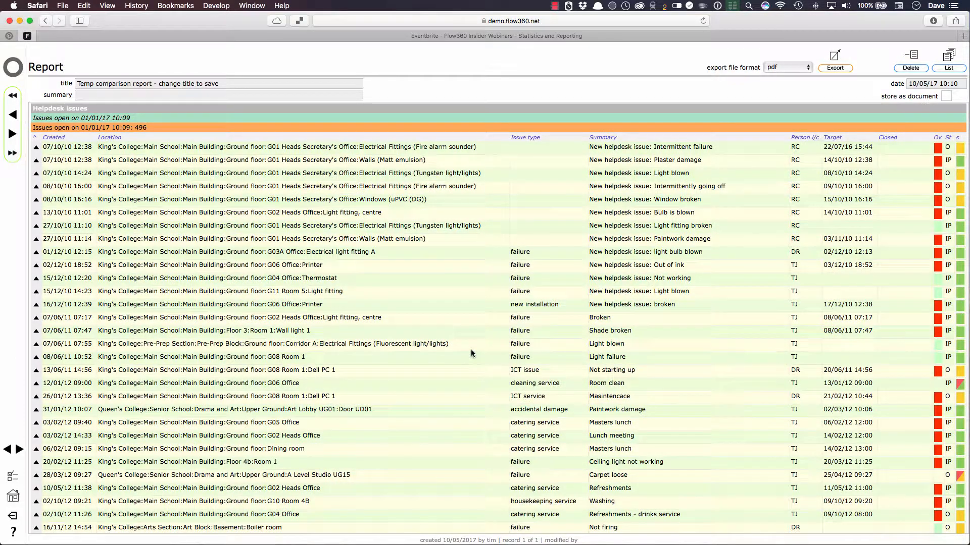
Step: Examine the detailed list of Helpdesk issues open on 01/01/17, including their issue types, target dates and statuses
scroll(392, 322, down, 5)
scroll(395, 317, up, 5)
scroll(395, 317, down, 20)
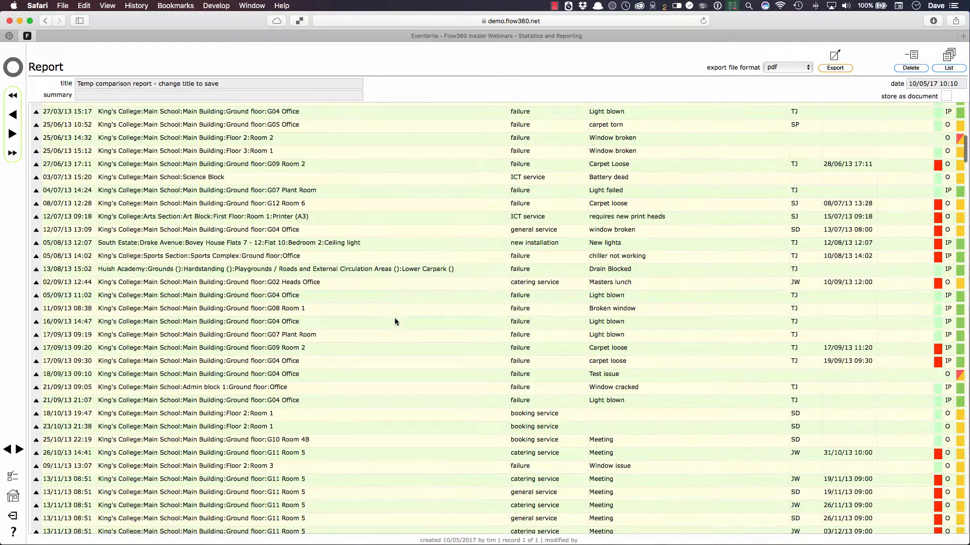
scroll(395, 318, down, 20)
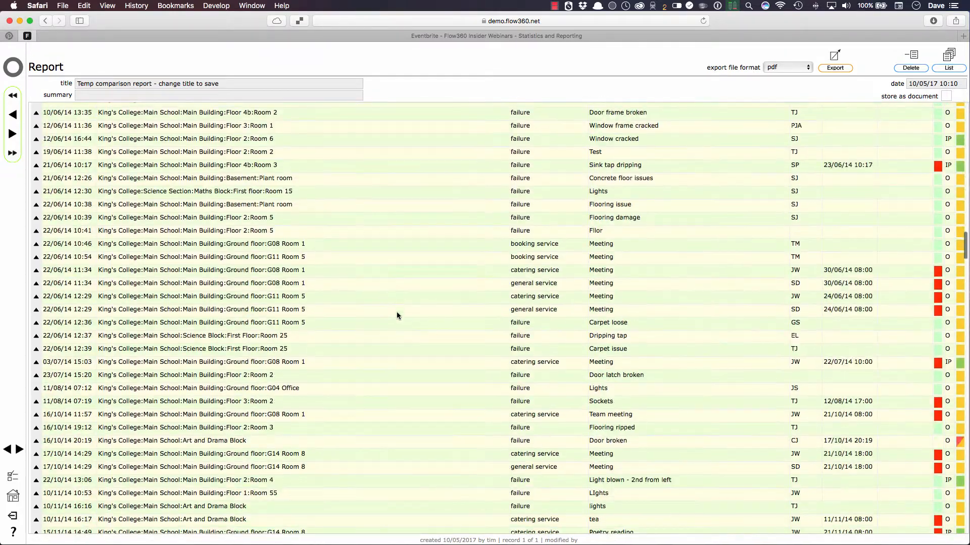
scroll(396, 316, down, 20)
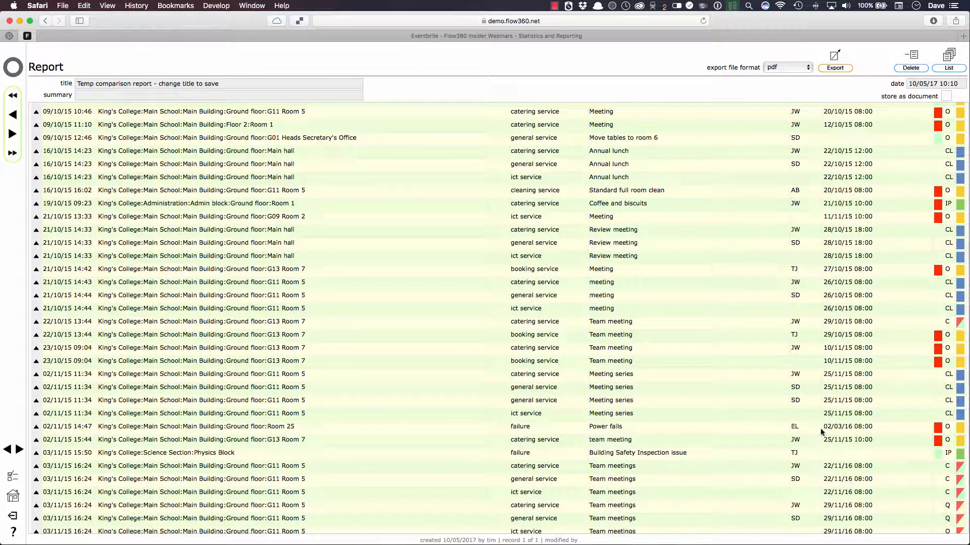
scroll(821, 432, down, 5)
scroll(822, 433, up, 5)
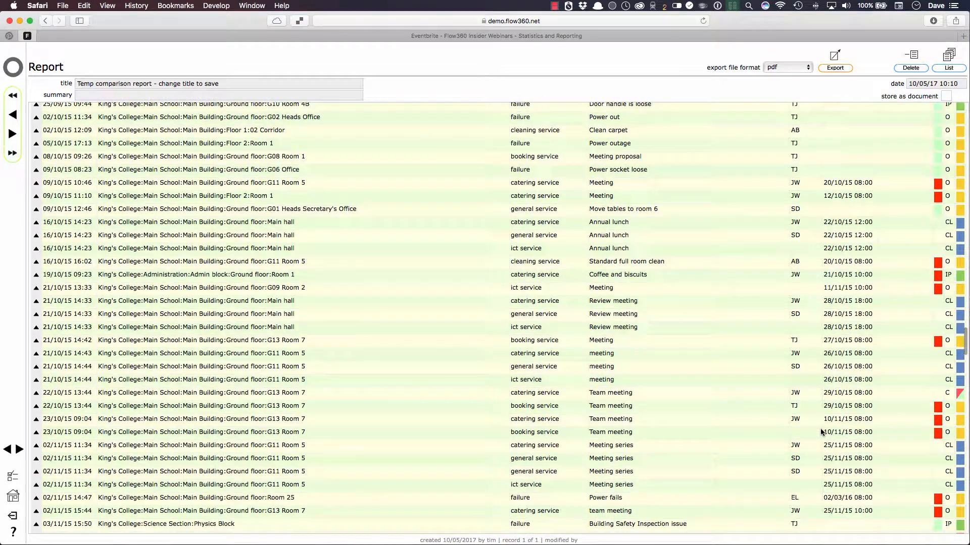
scroll(821, 432, up, 5)
scroll(820, 431, up, 20)
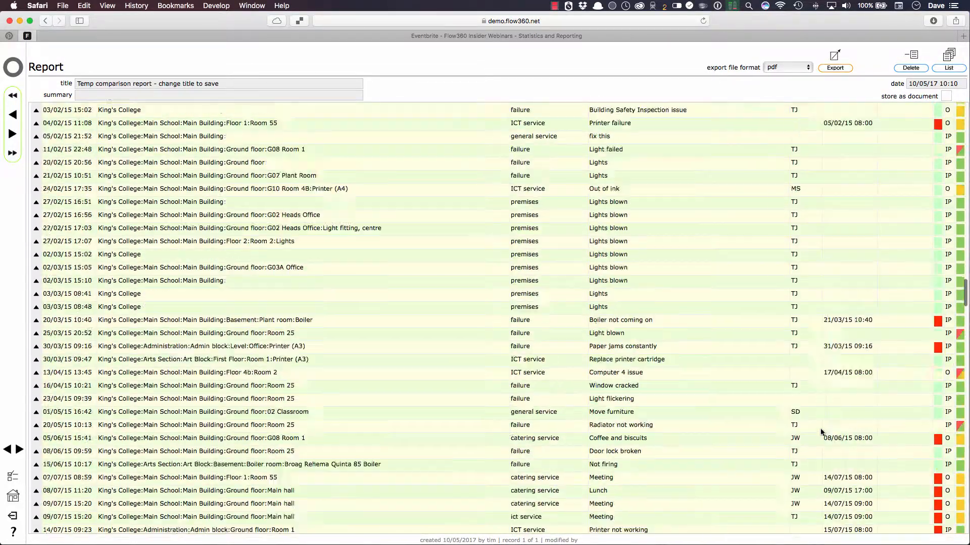
Step: View the details of the ICT service issue for Dell PC 1 created 26/01/12, and return to the Helpdesk list
scroll(821, 432, up, 20)
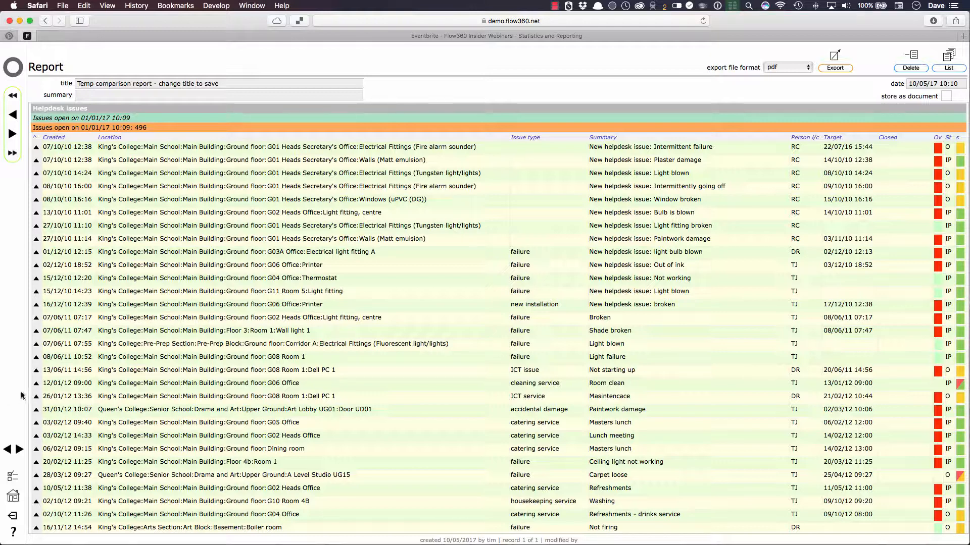
click(36, 397)
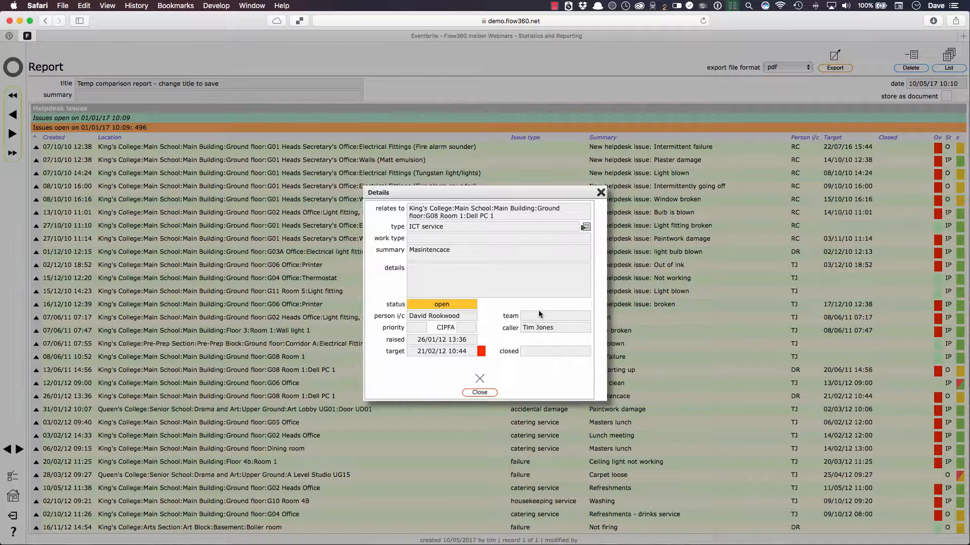
click(479, 392)
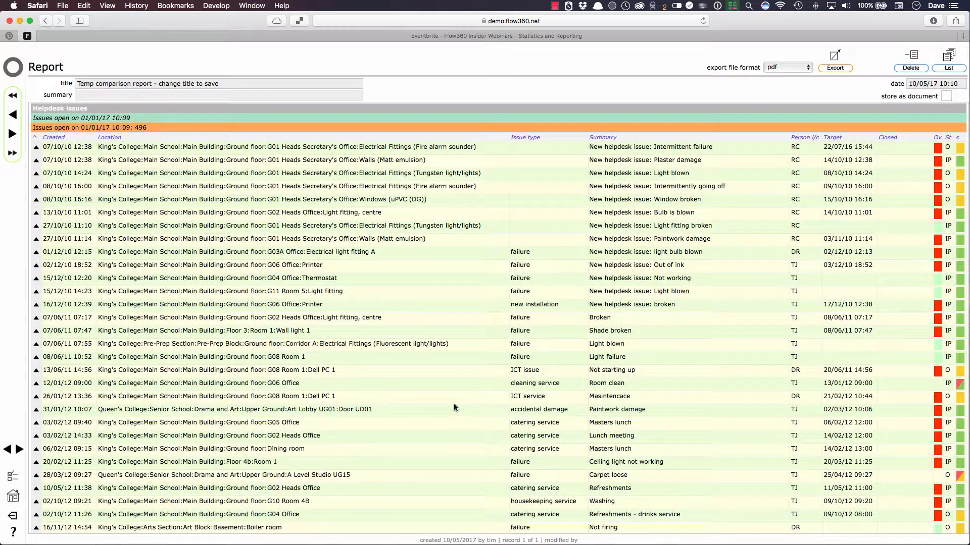
click(10, 451)
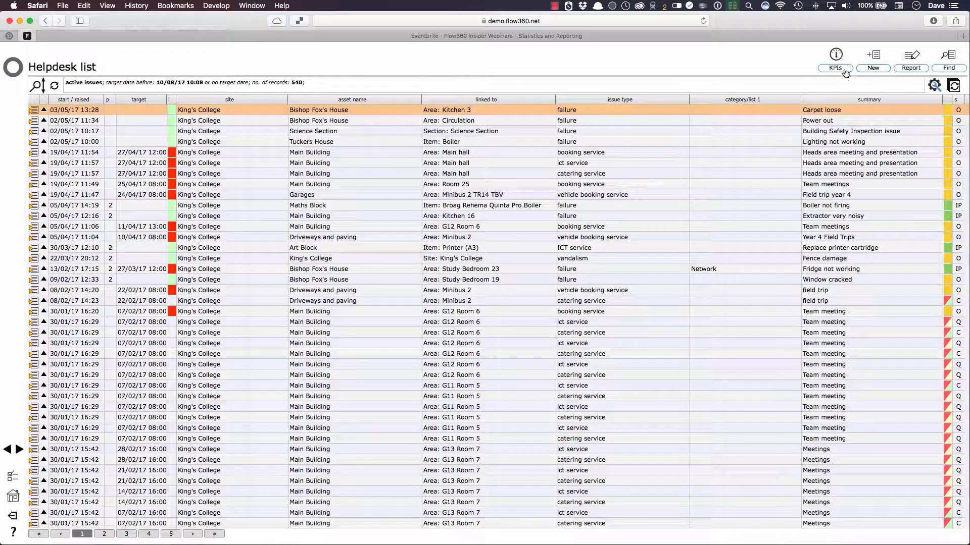
Step: Generate a KPI report comparing issues open on 10/05/17 with those open 6 months earlier, including the detailed list
click(844, 69)
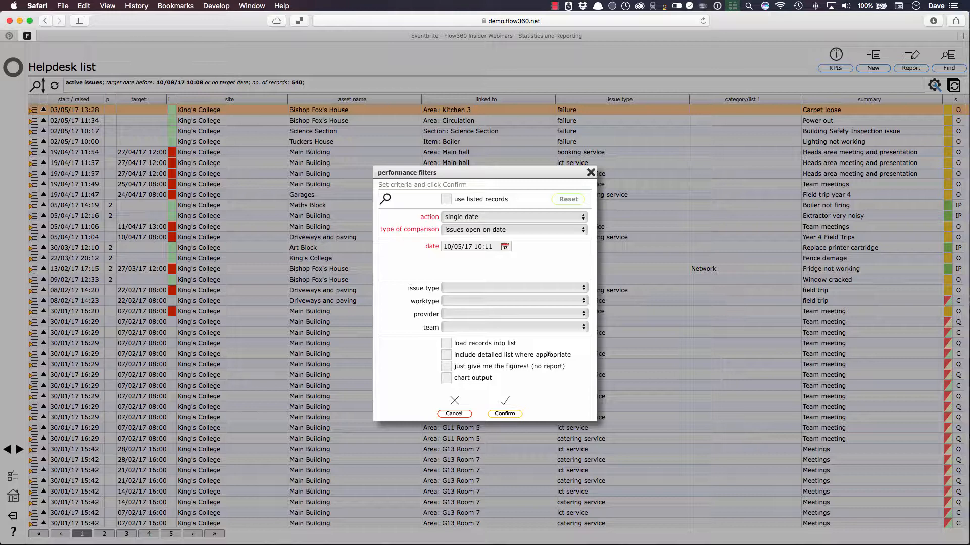
click(529, 218)
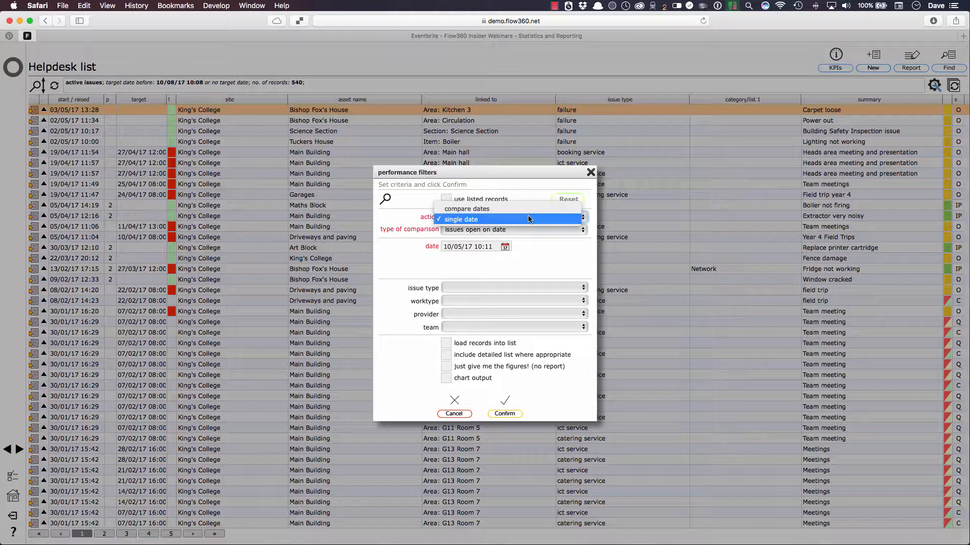
click(540, 209)
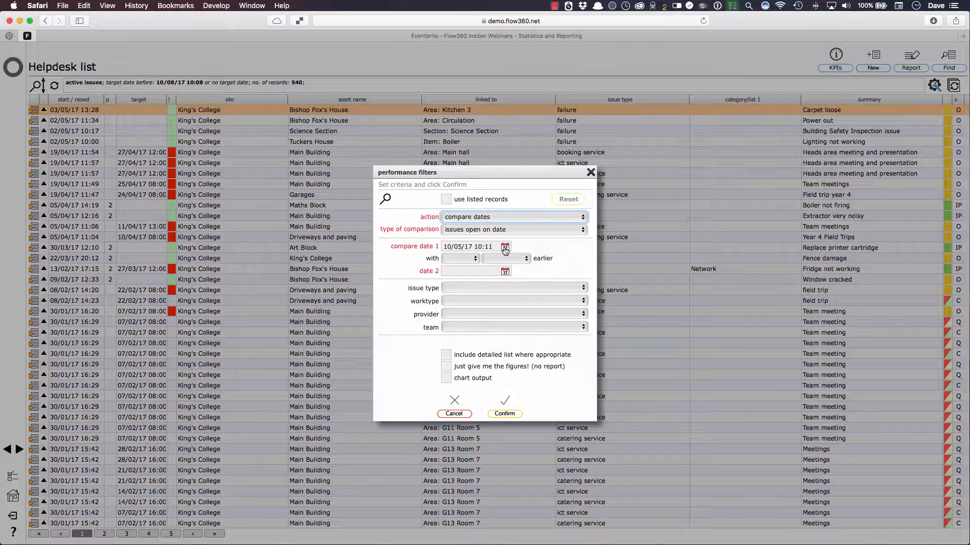
click(459, 259)
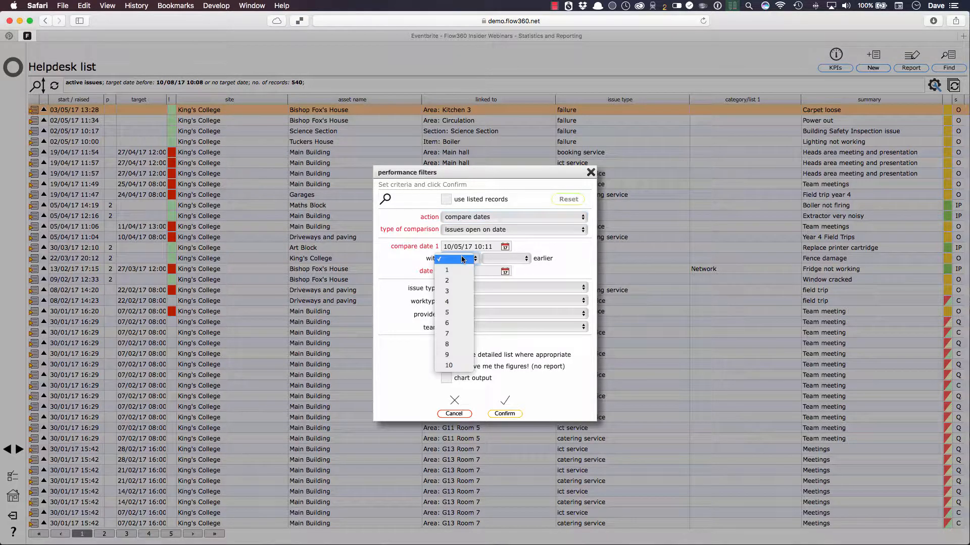
click(457, 323)
click(500, 262)
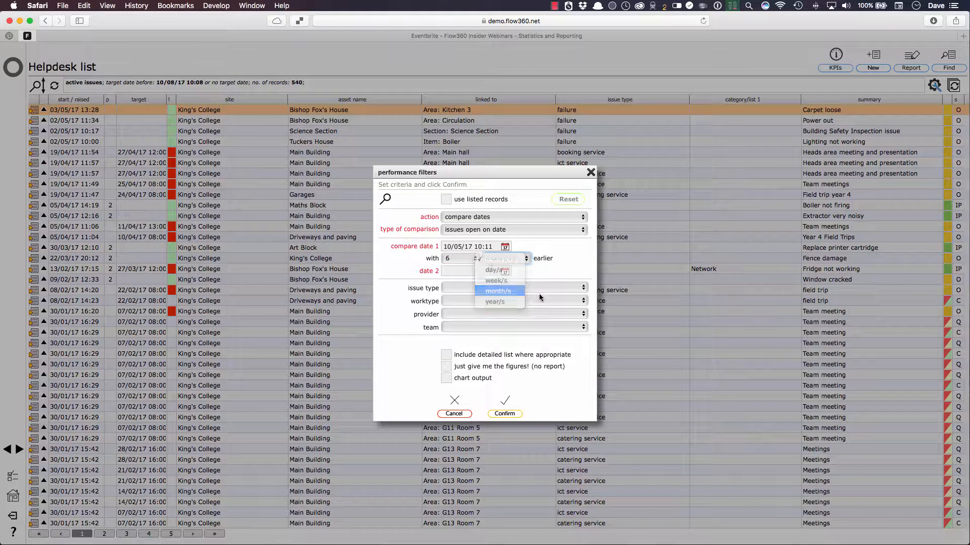
click(499, 291)
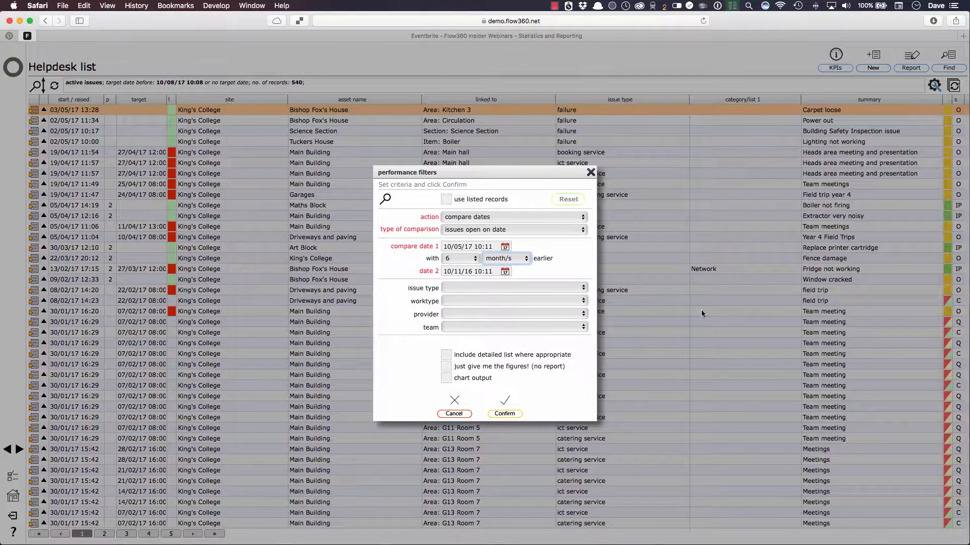
click(446, 357)
click(511, 413)
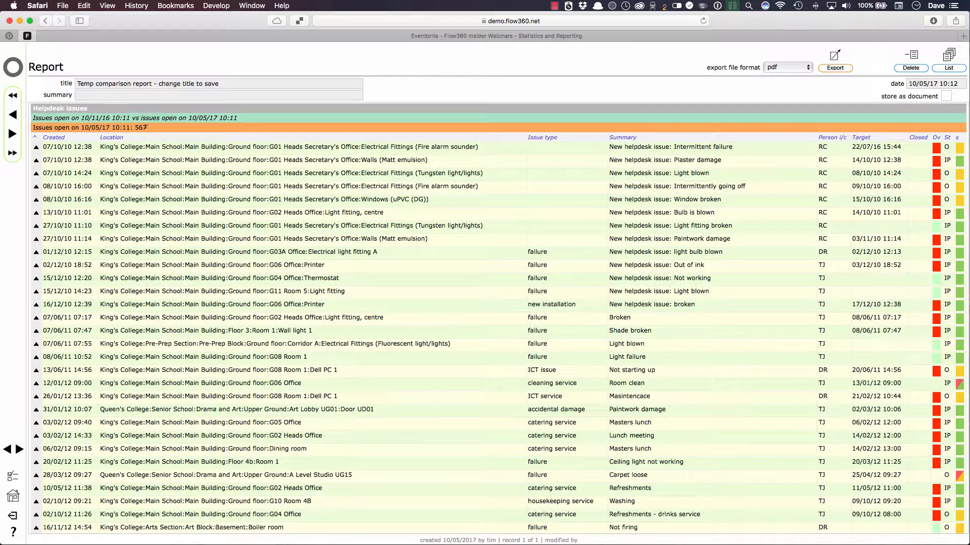
Step: Examine the issue lists for both dates and the percentage change in the comparison report, and return to the Helpdesk list
scroll(152, 141, down, 20)
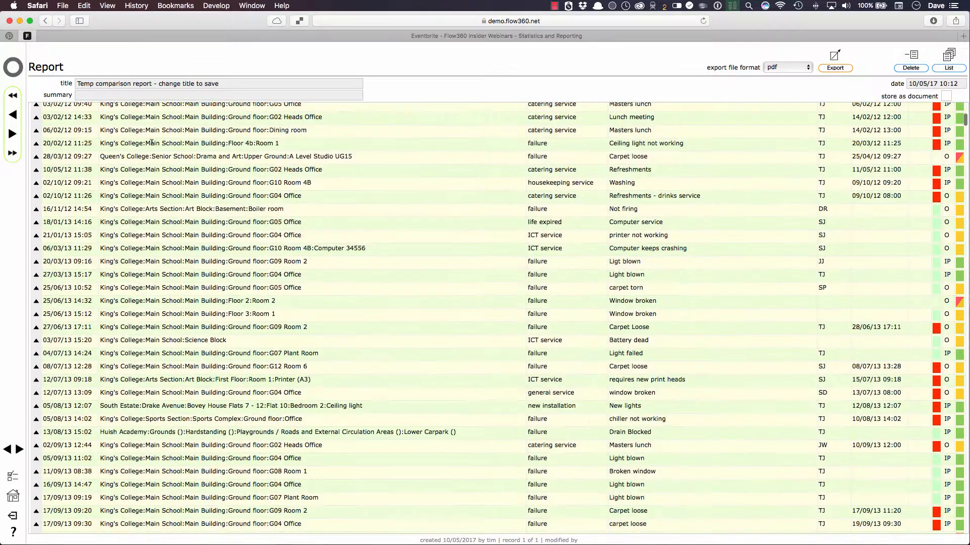
scroll(152, 142, down, 20)
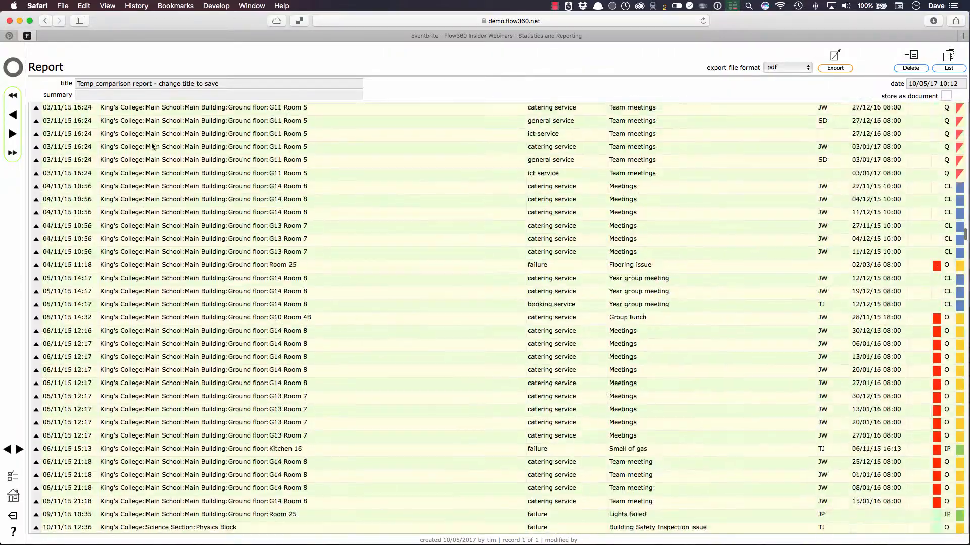
scroll(152, 147, down, 20)
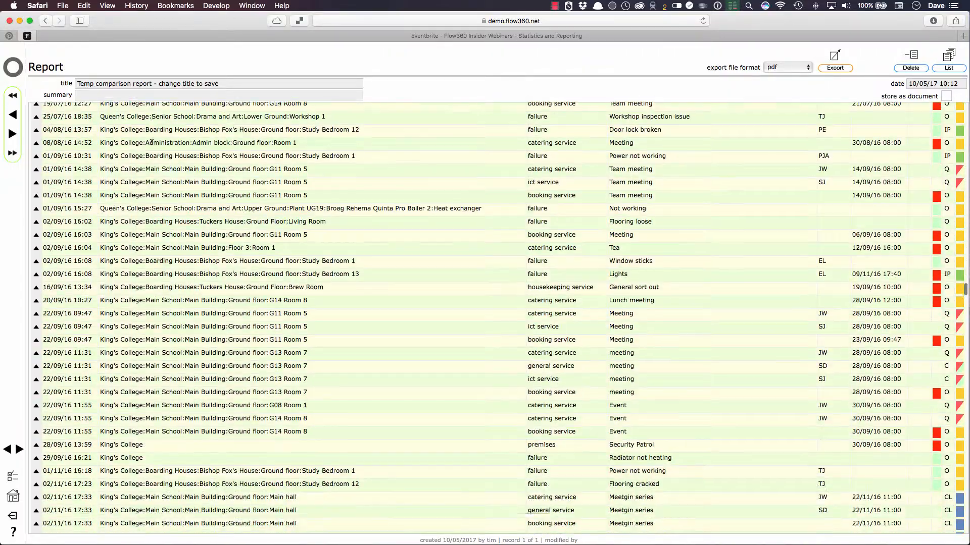
scroll(151, 143, down, 20)
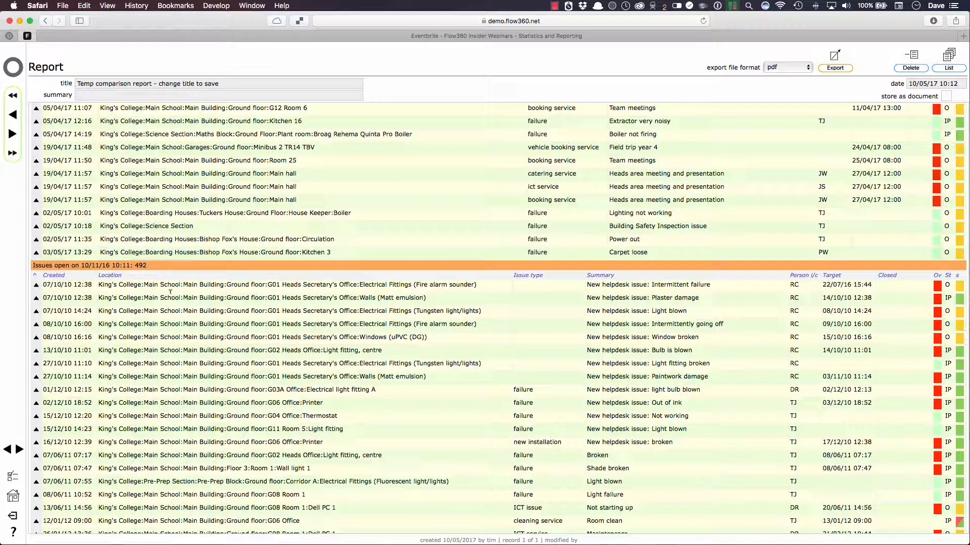
scroll(170, 291, down, 20)
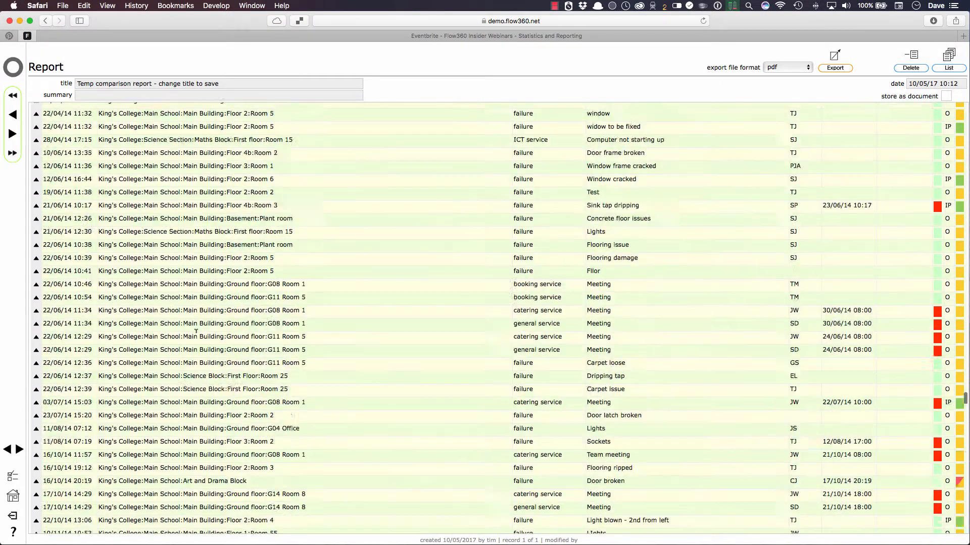
scroll(196, 331, down, 20)
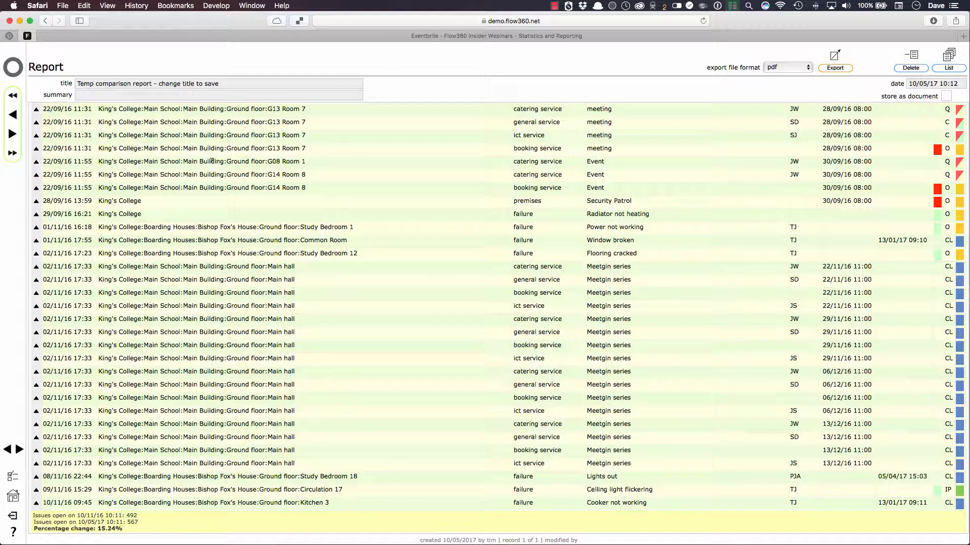
scroll(212, 161, up, 20)
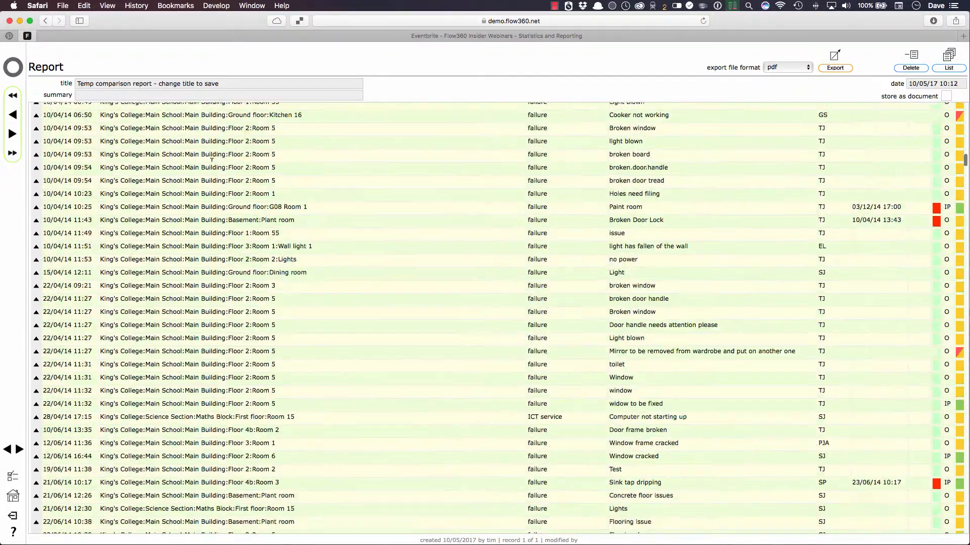
scroll(212, 161, up, 10)
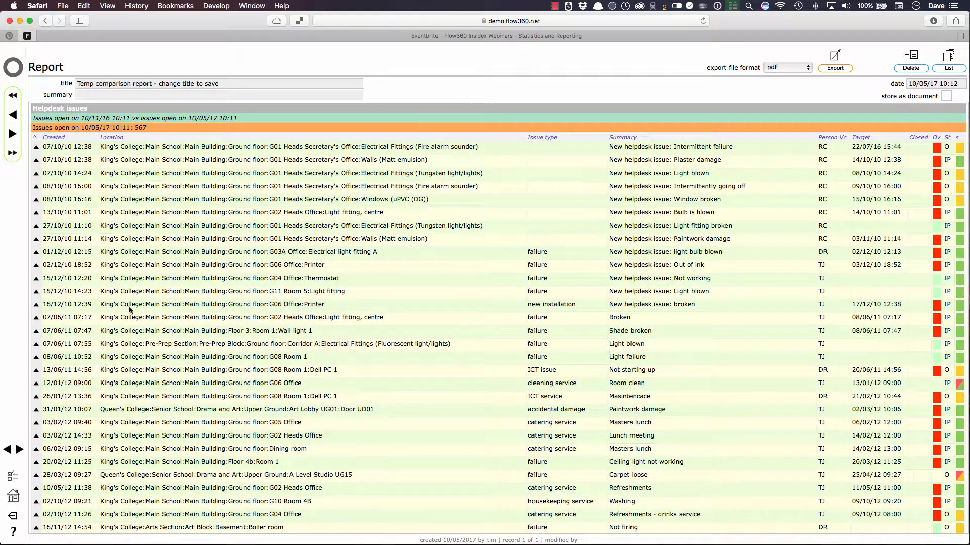
click(8, 450)
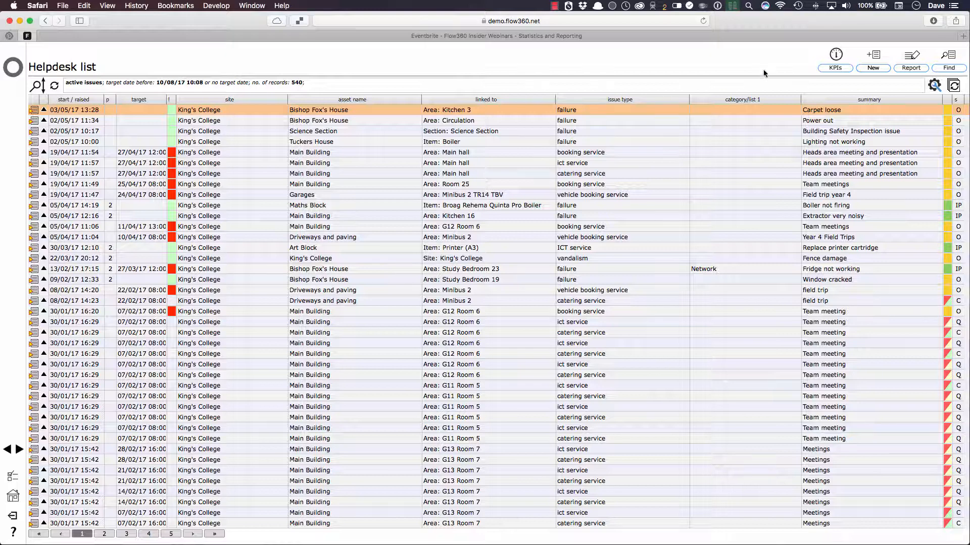
Step: Generate a KPI chart report of Helpdesk issues logged per month over the 2 years prior to 10/05/17
click(834, 65)
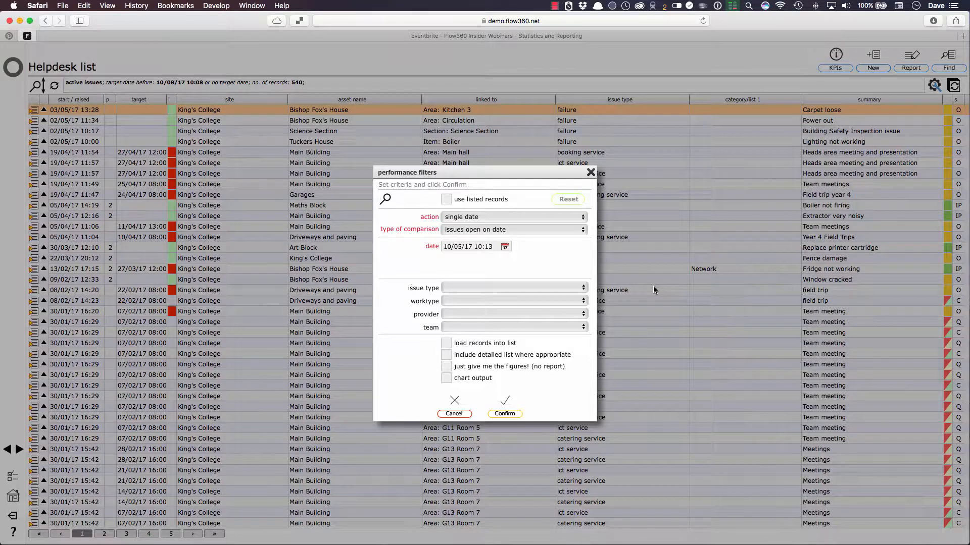
click(538, 230)
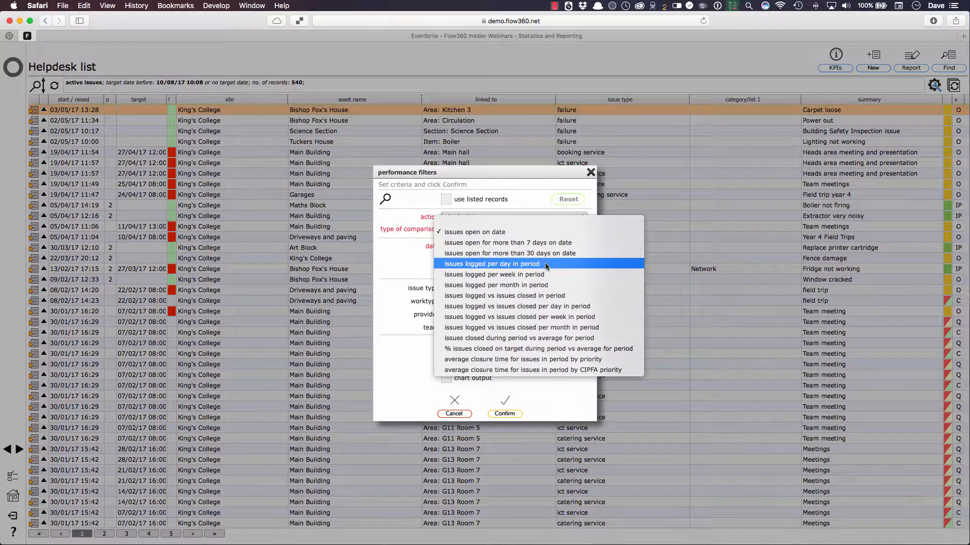
click(563, 286)
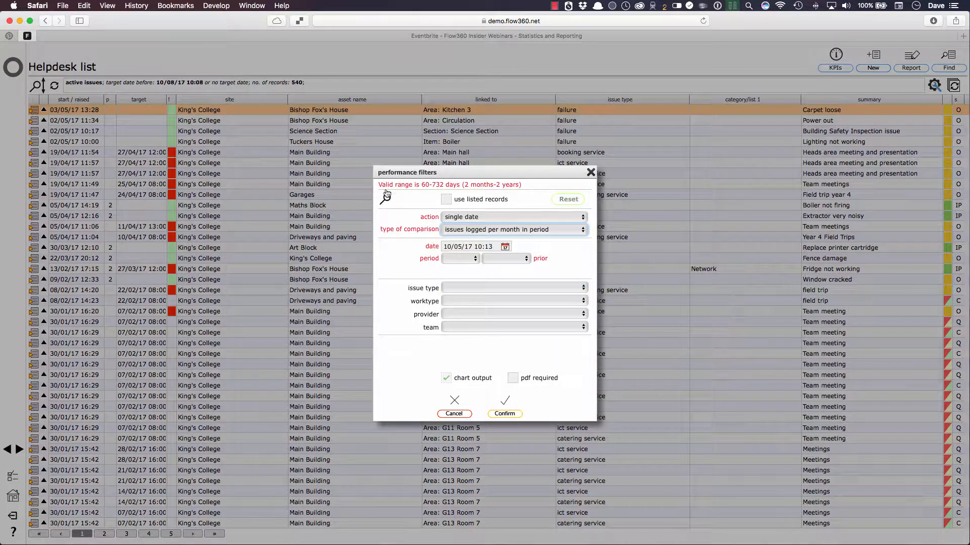
click(461, 259)
click(463, 281)
click(505, 259)
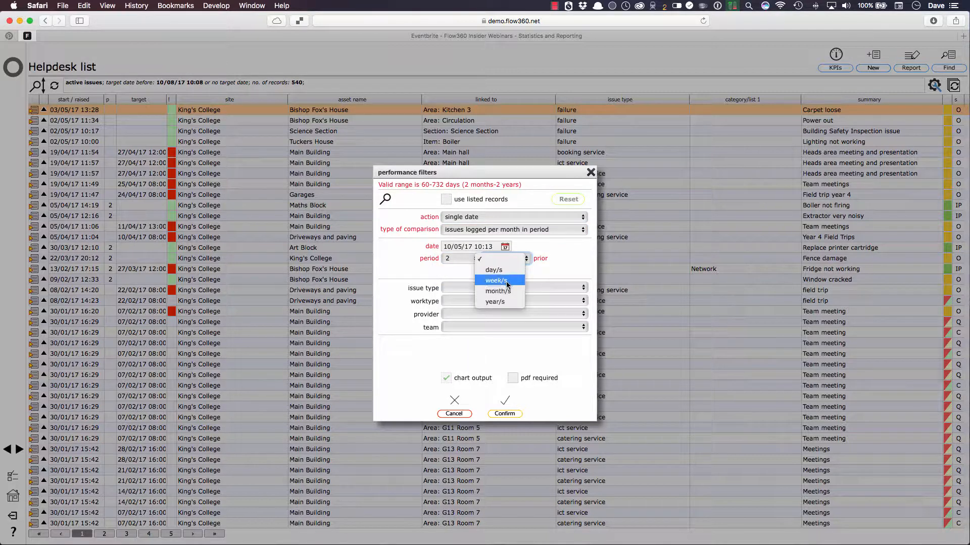
click(541, 385)
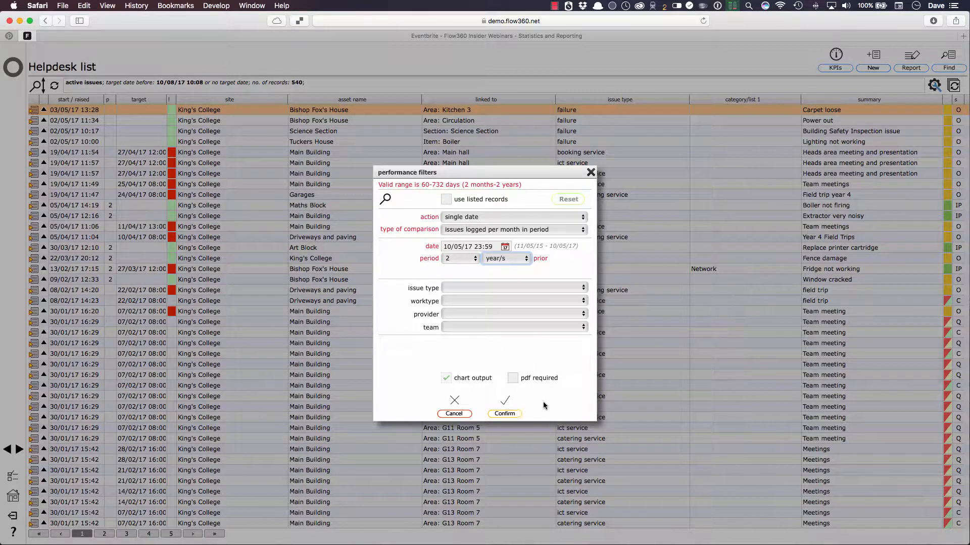
click(507, 414)
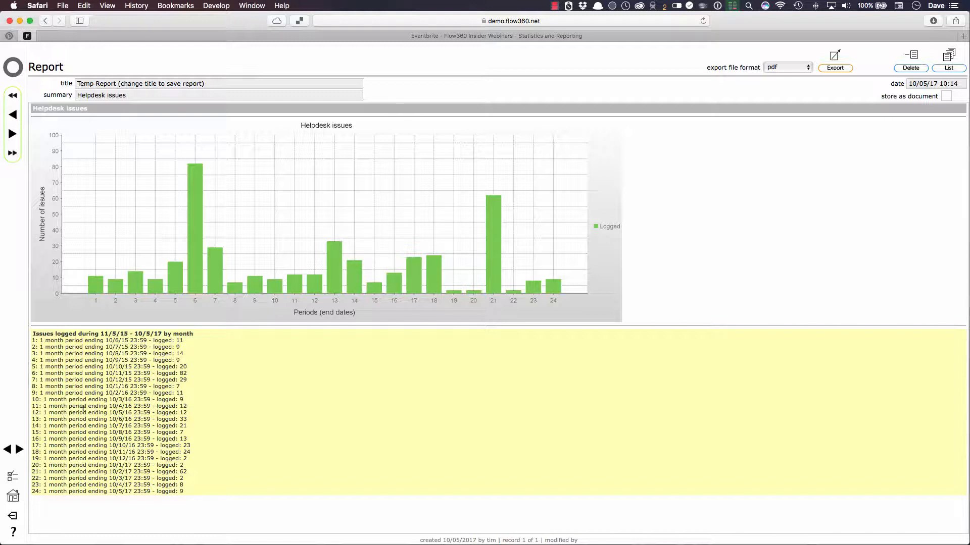
Step: Generate a KPI chart report of issues logged vs issues closed per month over the 2 years prior to 10/05/17
click(19, 450)
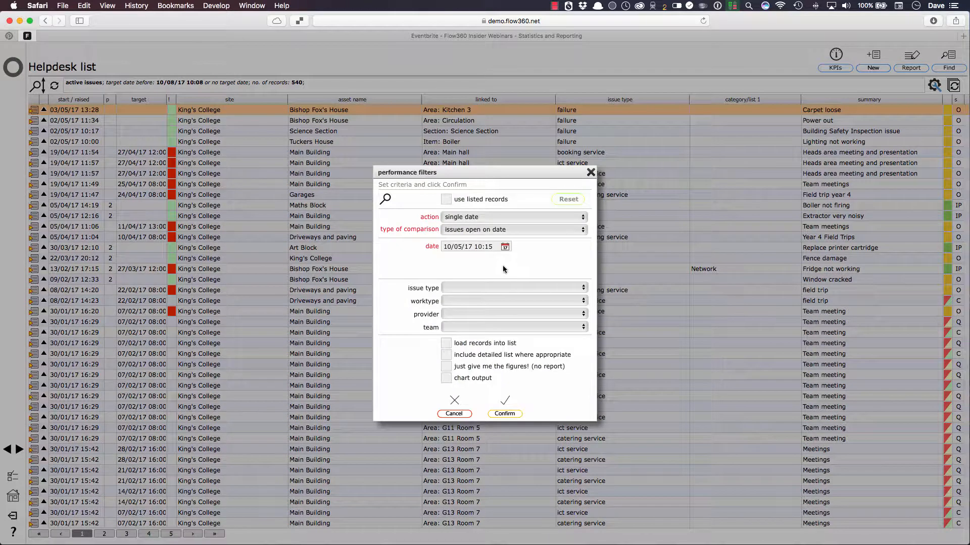
click(513, 230)
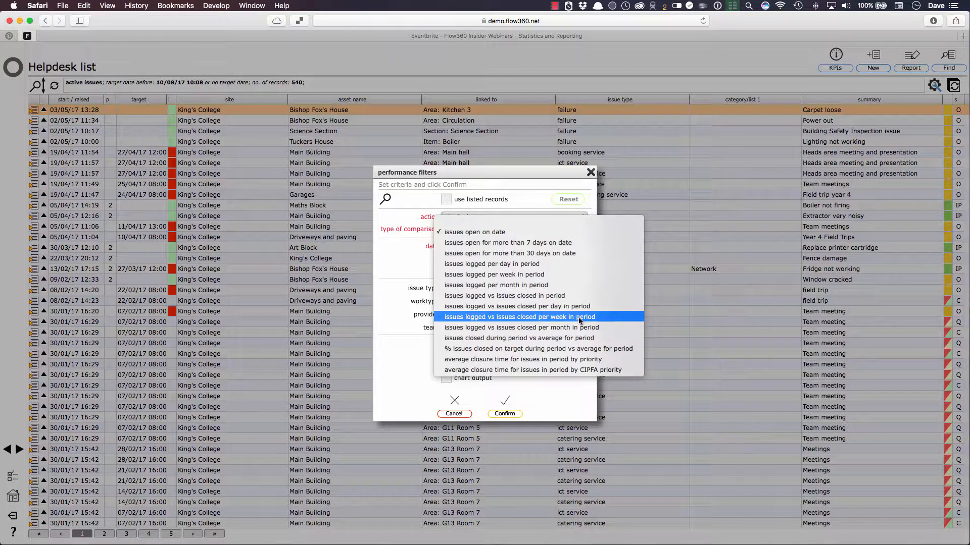
click(619, 328)
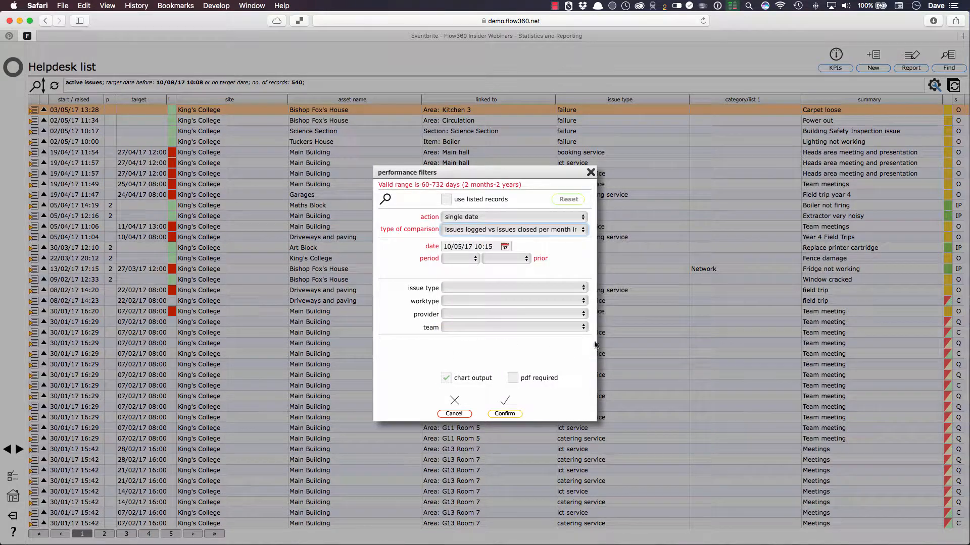
click(470, 259)
click(463, 281)
click(505, 259)
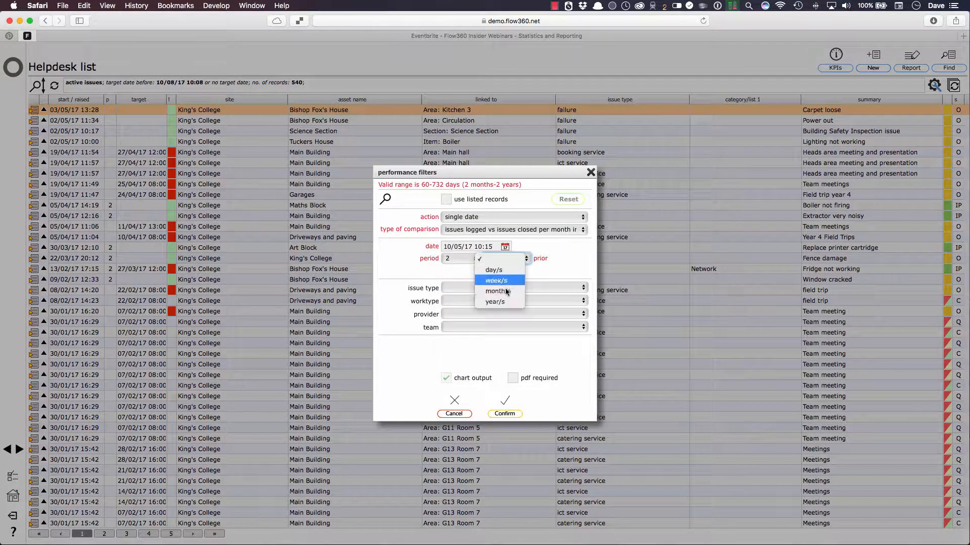
click(497, 303)
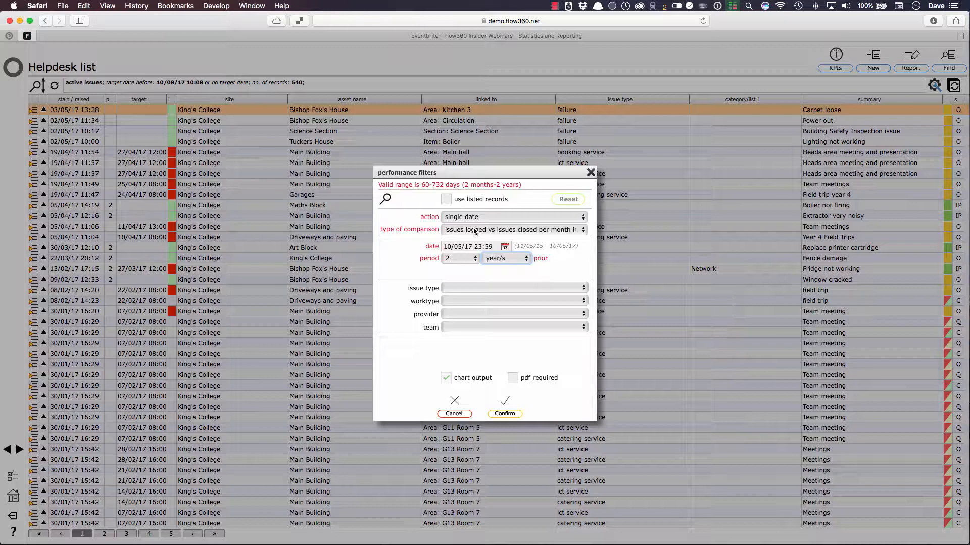
click(361, 256)
click(510, 415)
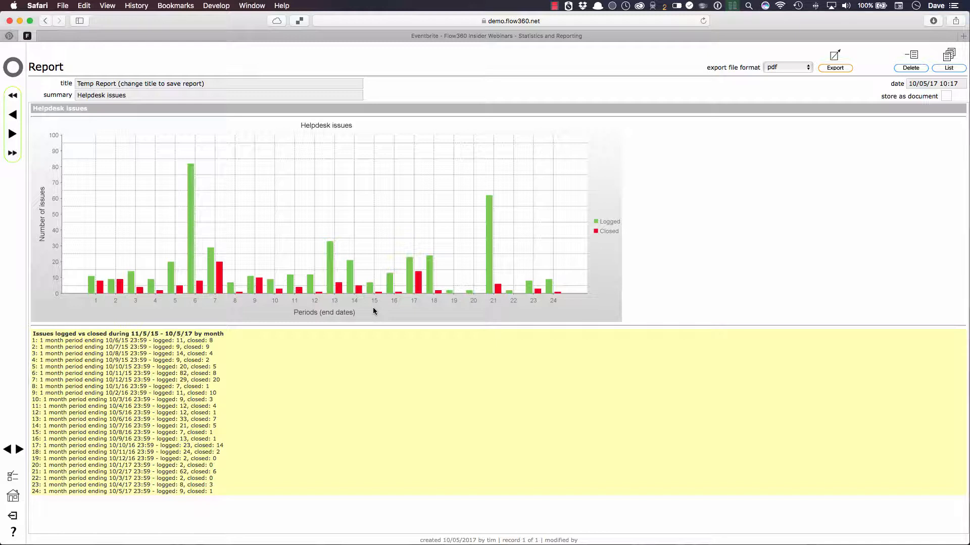
Step: Load the Helpdesk issues open for more than 30 days on 10/05/17 into the Helpdesk list using a single-date KPI
click(8, 451)
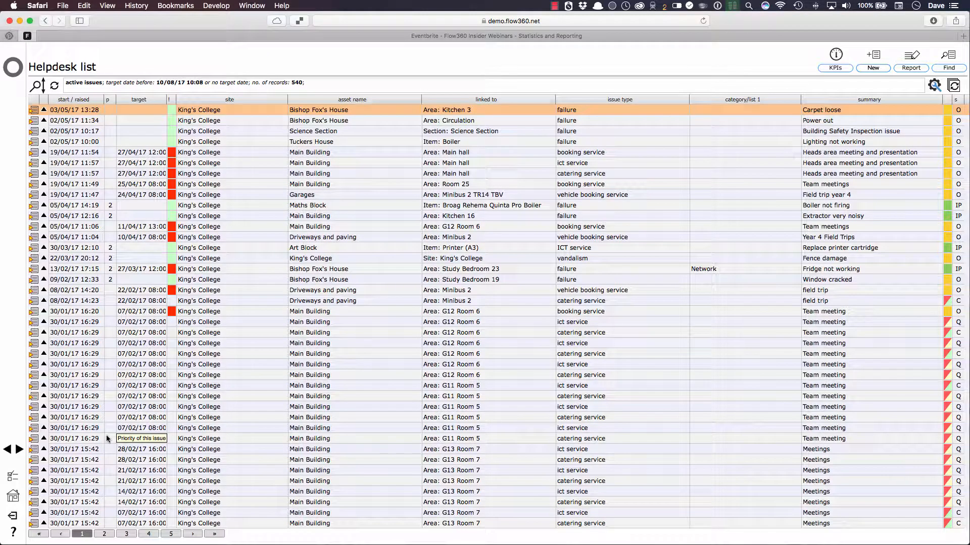
click(836, 68)
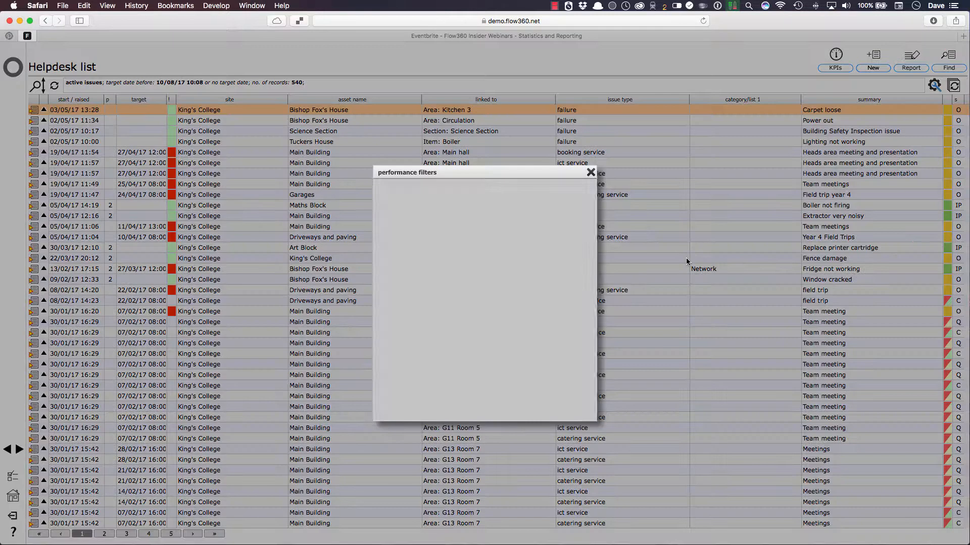
click(523, 230)
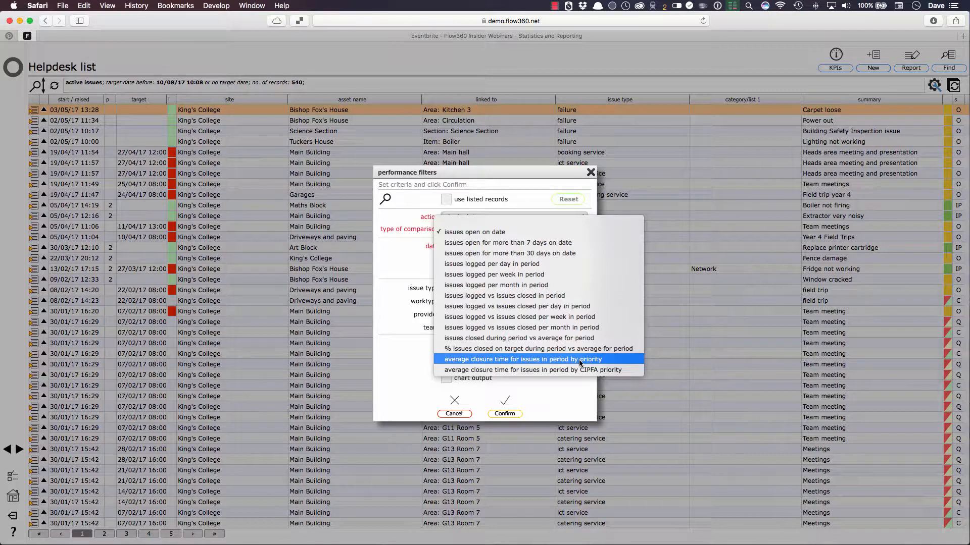
click(616, 370)
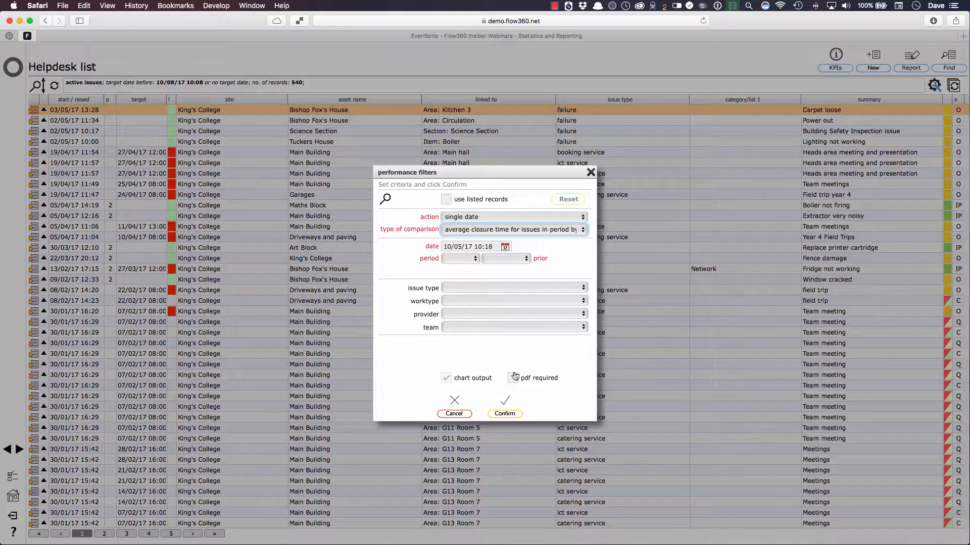
click(488, 231)
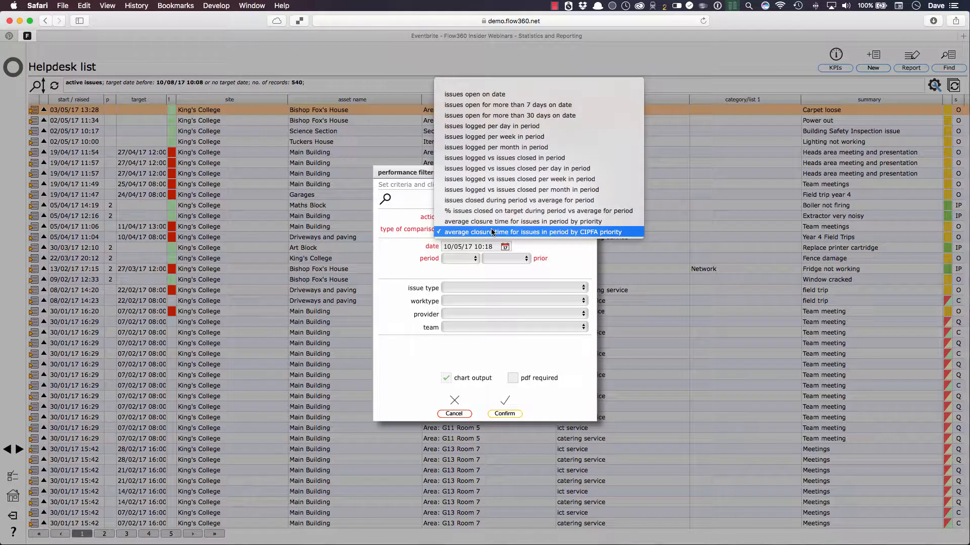
click(534, 116)
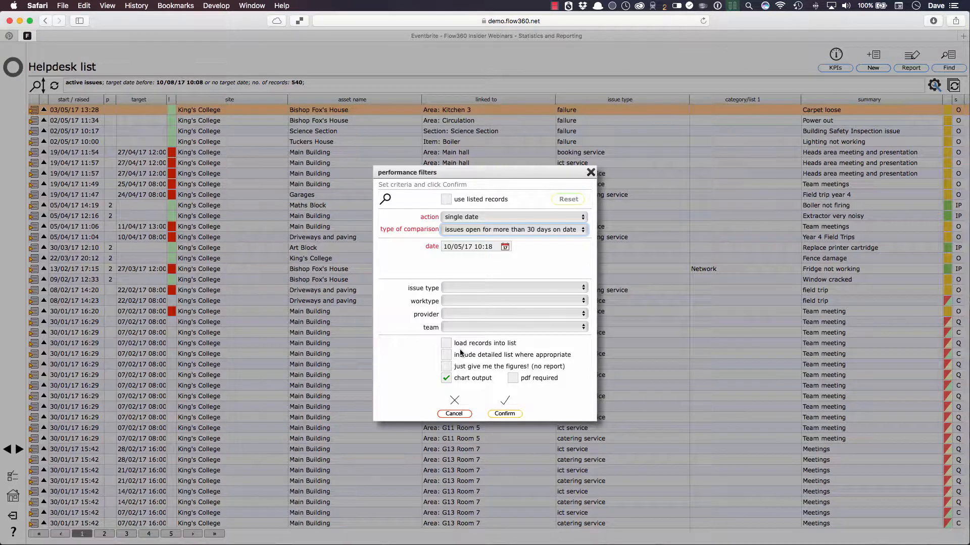
click(446, 344)
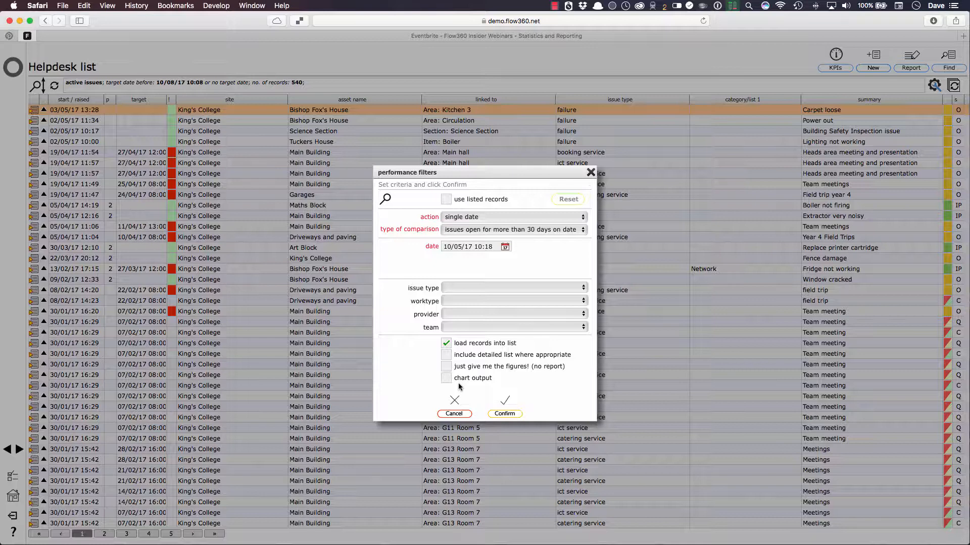
click(505, 413)
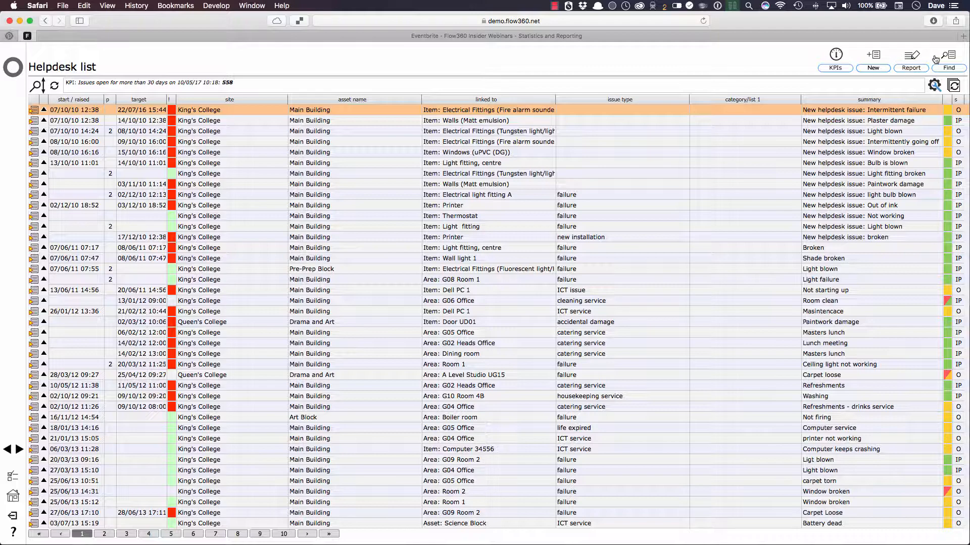
Step: Review the report types available for the listed Helpdesk issues, and close the report selector without generating a report
click(914, 69)
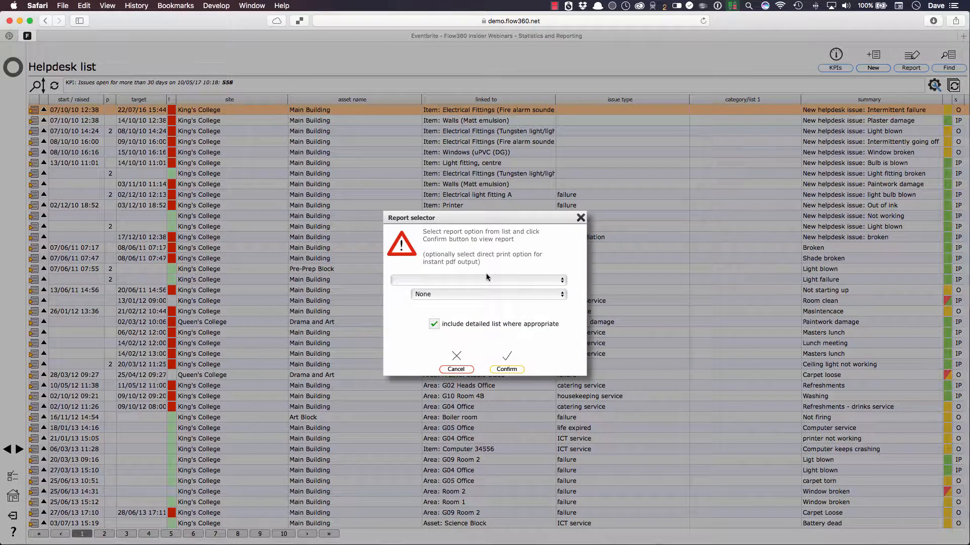
click(487, 282)
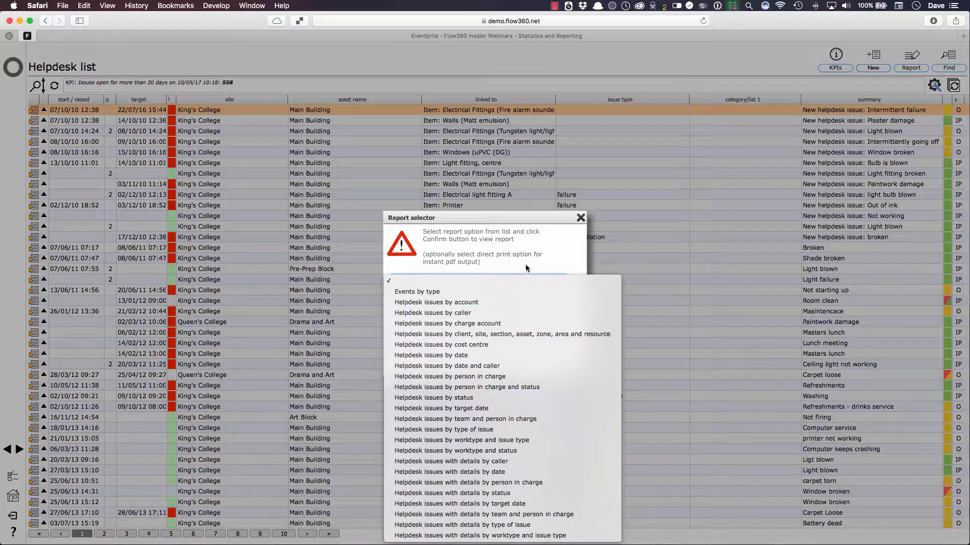
click(539, 262)
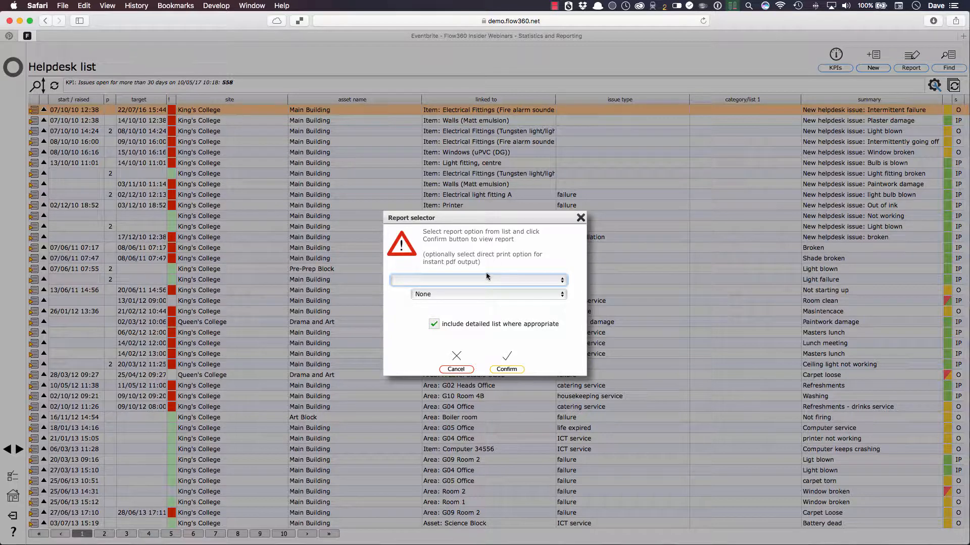
click(457, 369)
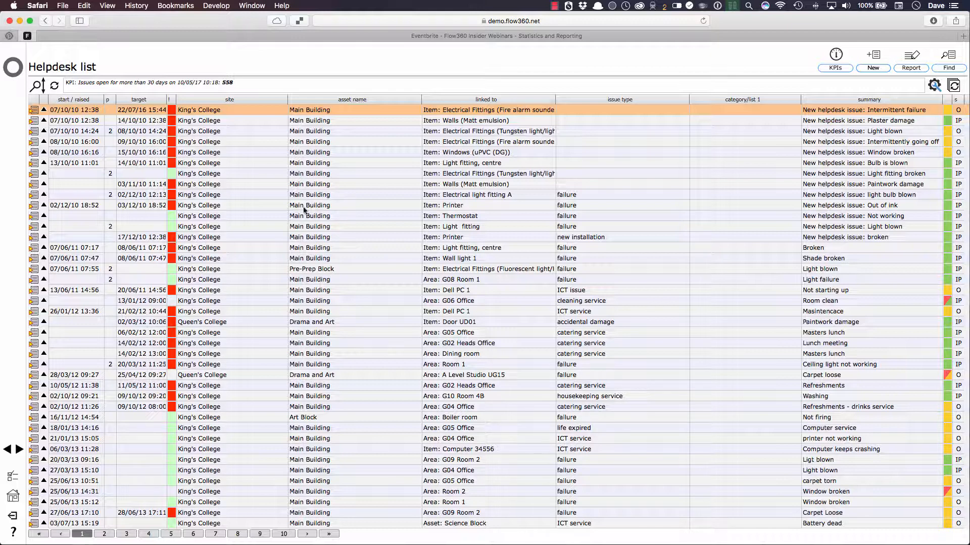
Step: Review the KPI comparison types available for orders in the Works list, and close the comparison filters without running one
click(14, 74)
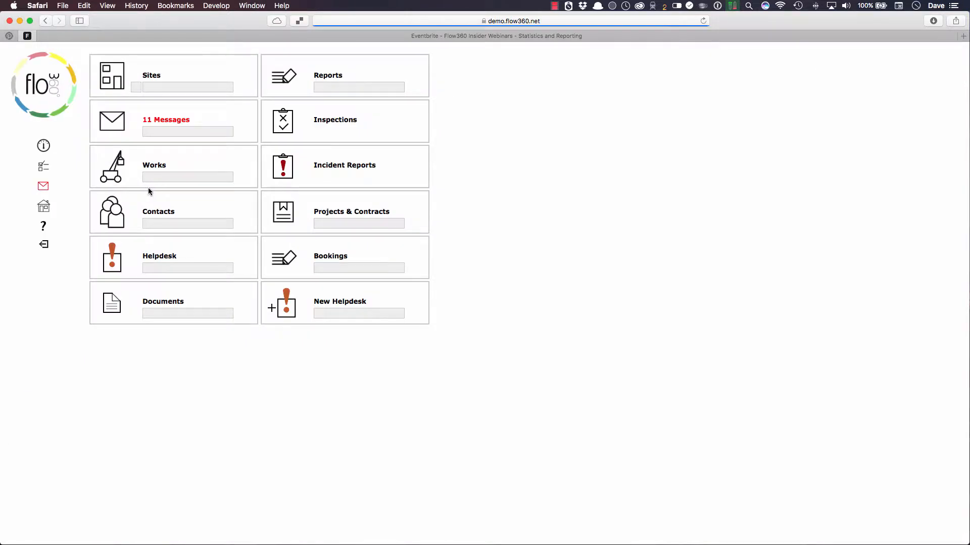
click(113, 176)
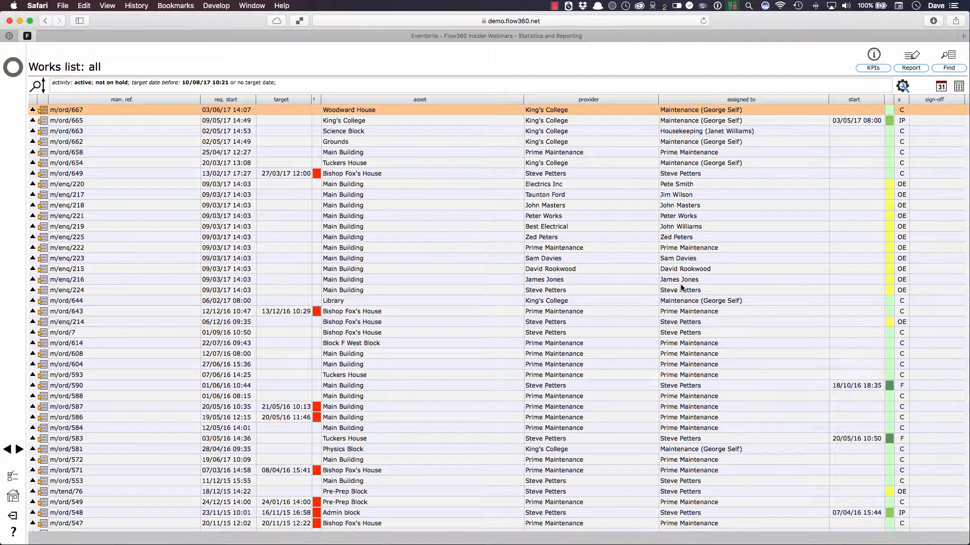
click(879, 56)
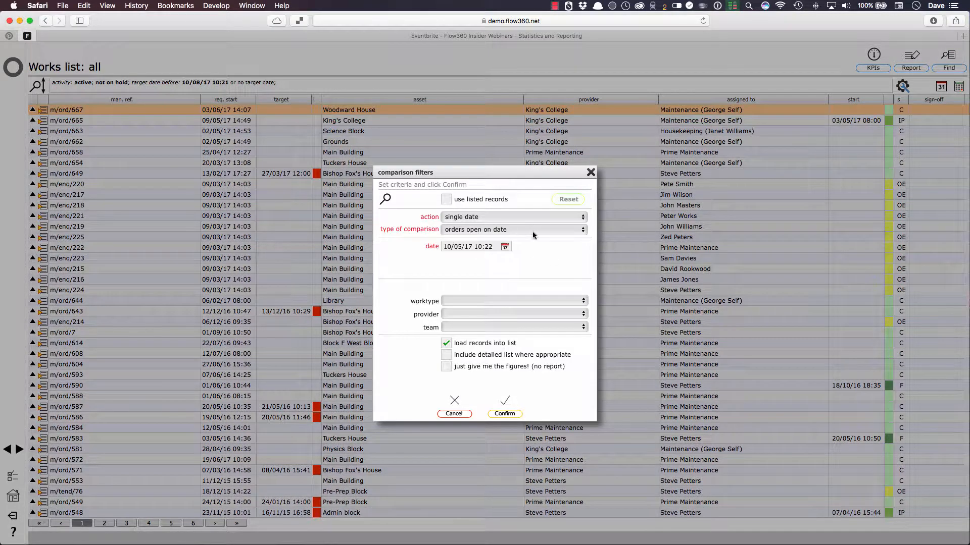
click(533, 232)
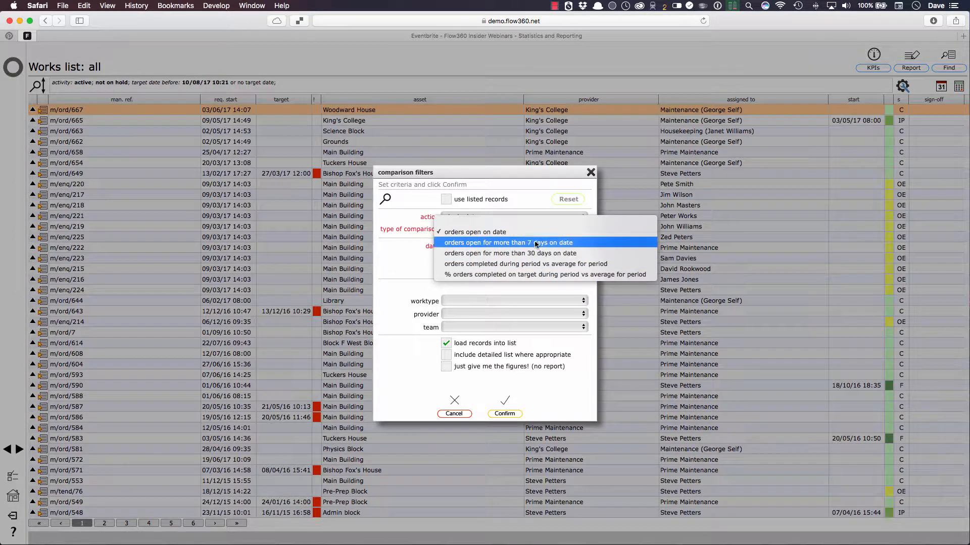
click(492, 231)
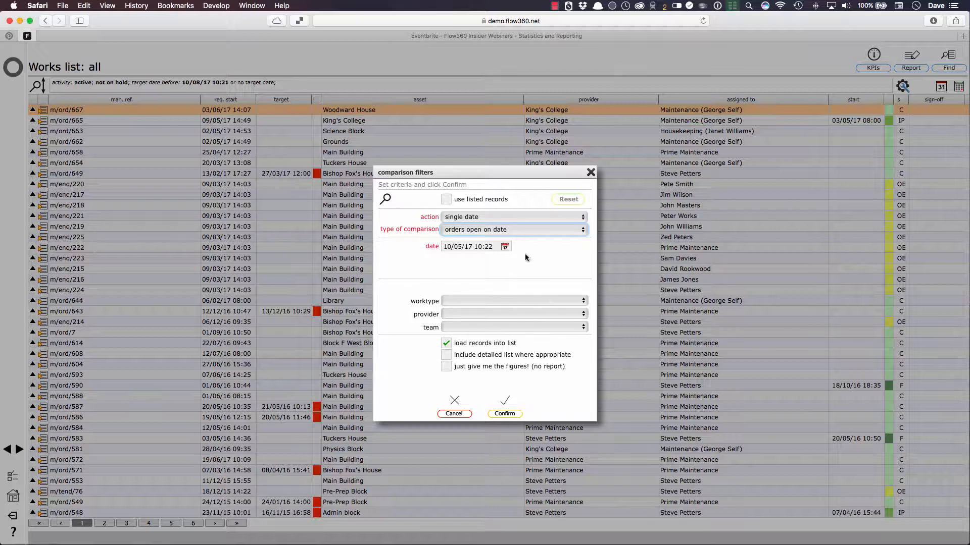
click(453, 414)
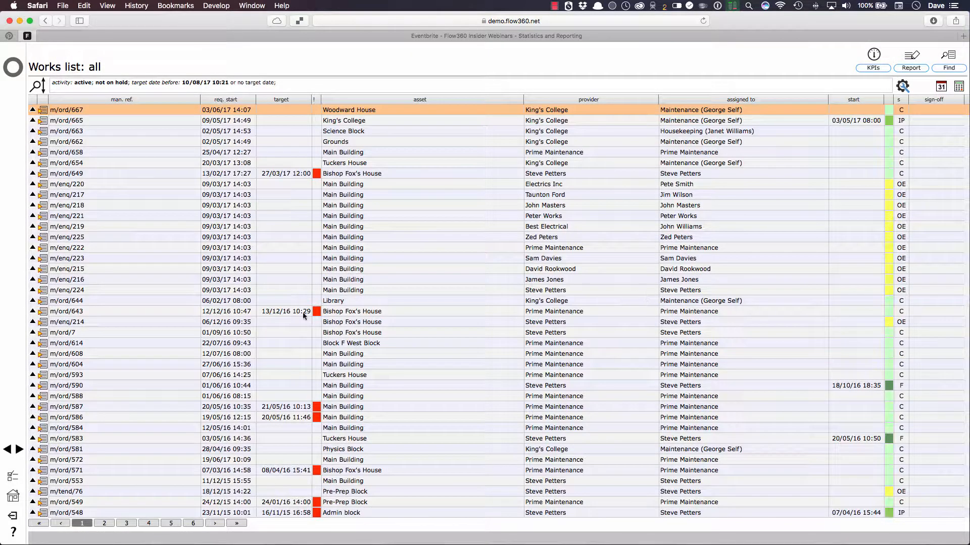
Step: Generate the report "Sites list with sections, assets, zones and areas" for the King's College site
click(14, 69)
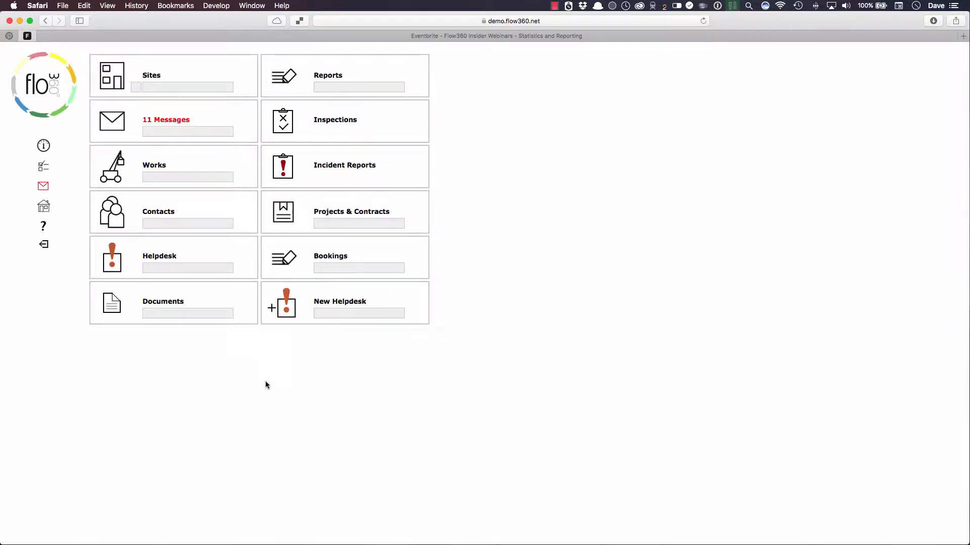
click(109, 79)
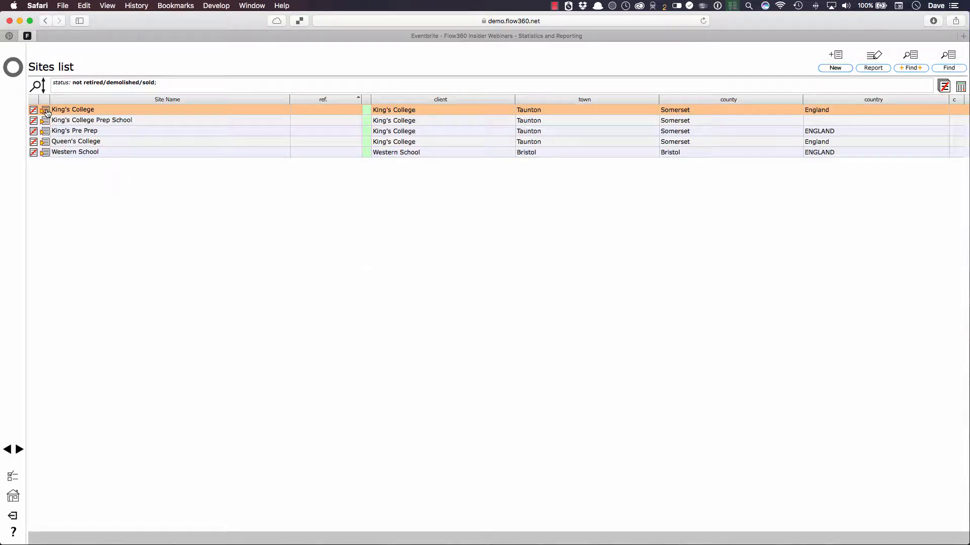
click(45, 111)
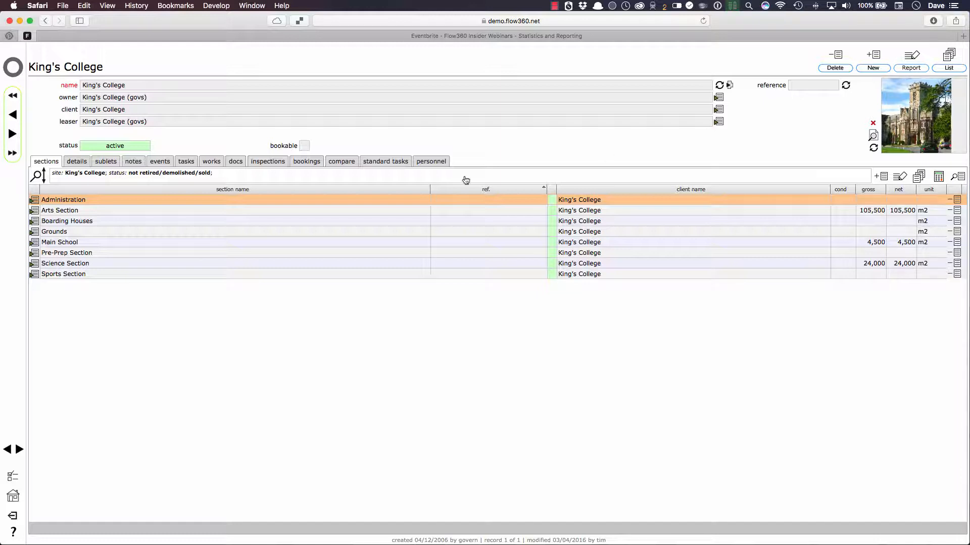
click(911, 63)
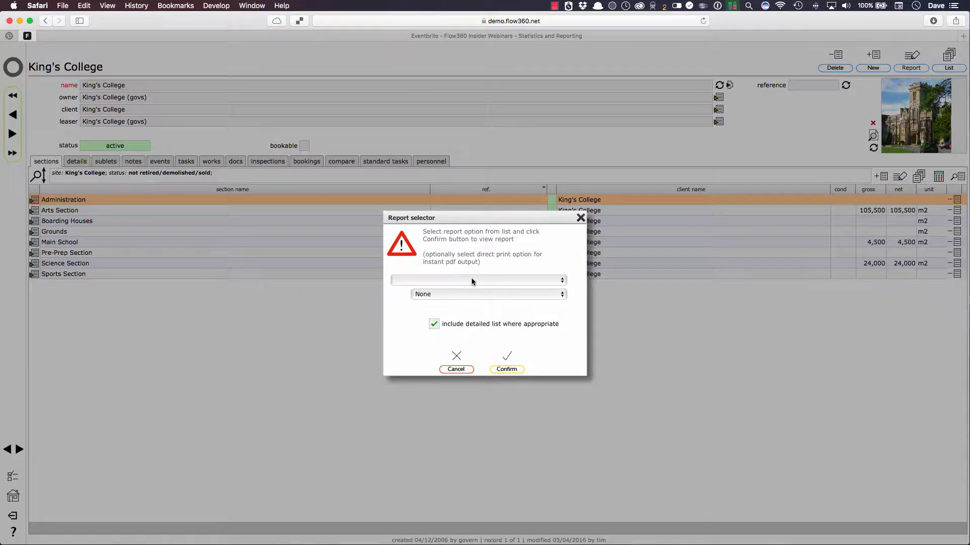
click(471, 281)
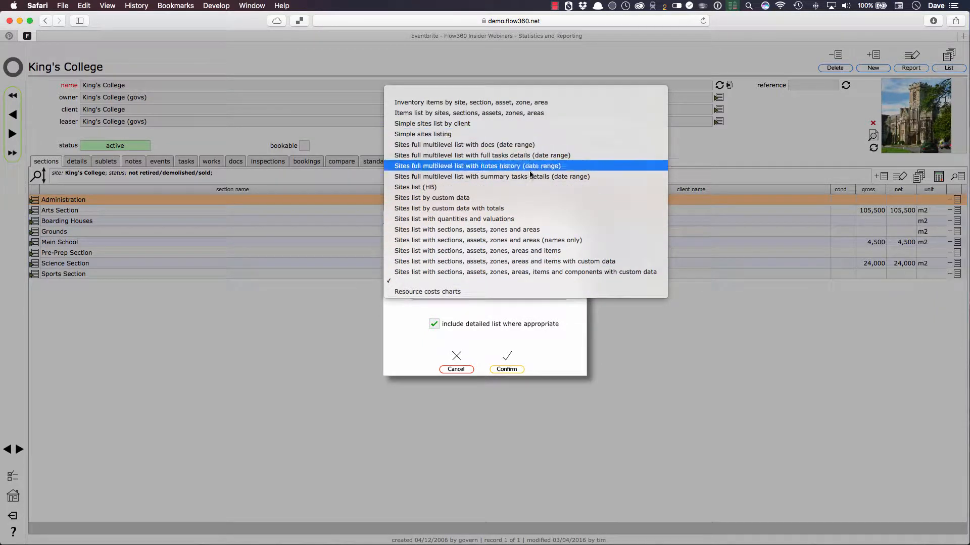
click(576, 232)
click(497, 370)
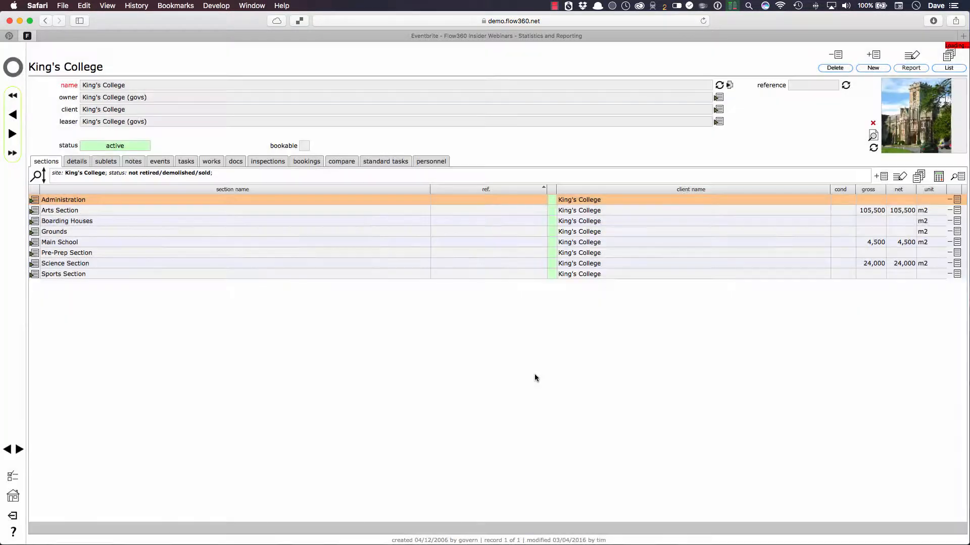
Step: Look through the sections, zones and areas listed in the King's College report, and return to the home screen
scroll(445, 397, down, 15)
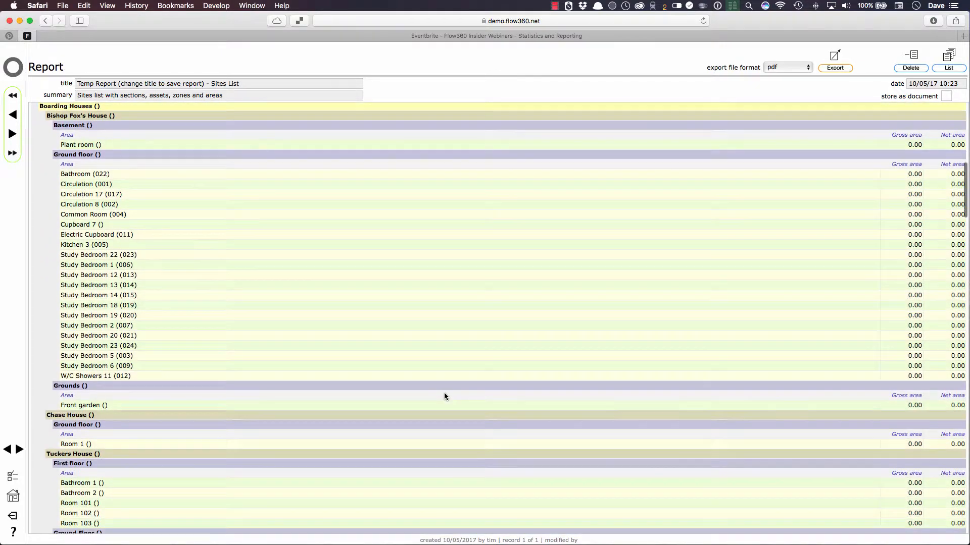
scroll(444, 393, up, 3)
scroll(444, 392, down, 9)
scroll(444, 393, down, 4)
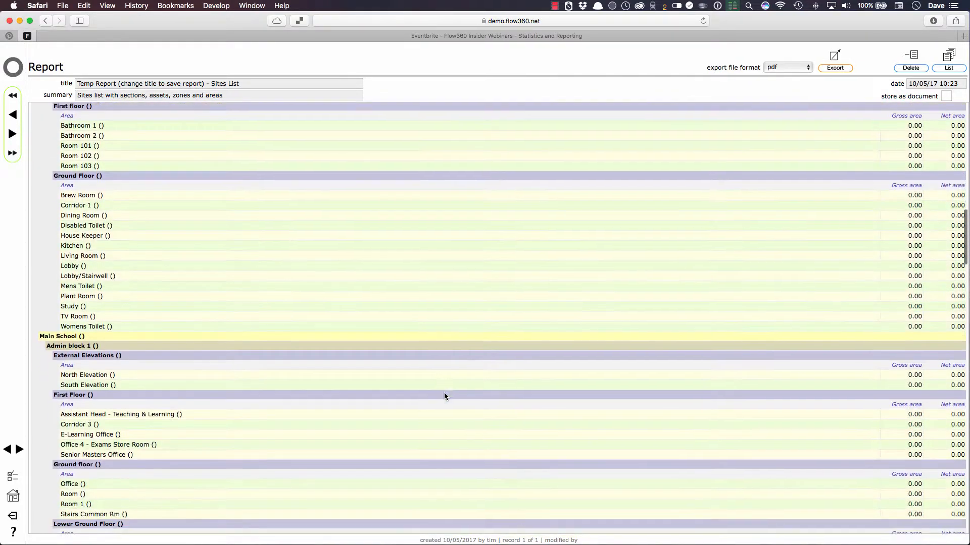
click(10, 452)
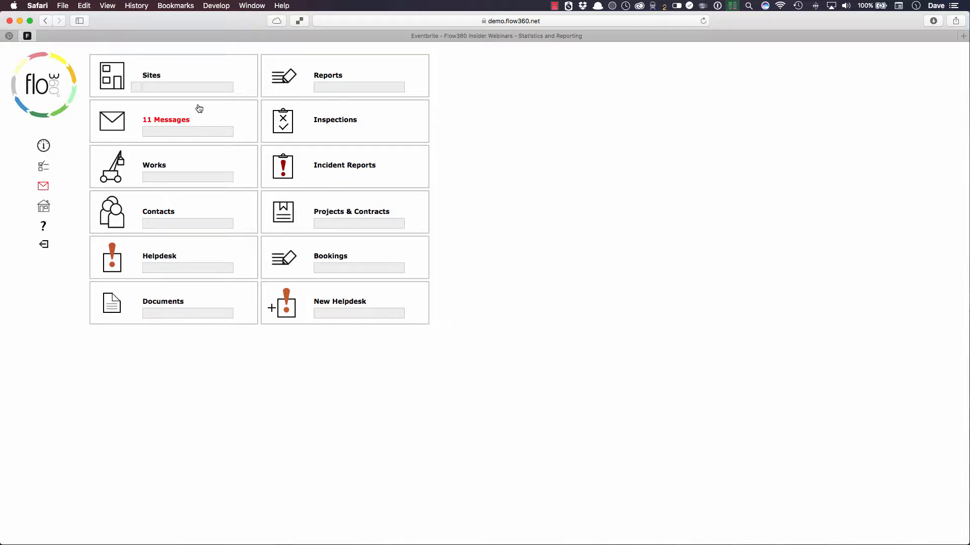
Step: Search the sites for "room 6" and show the bookings of G12 Room 6 in King's College Main Building
click(189, 85)
text(room)
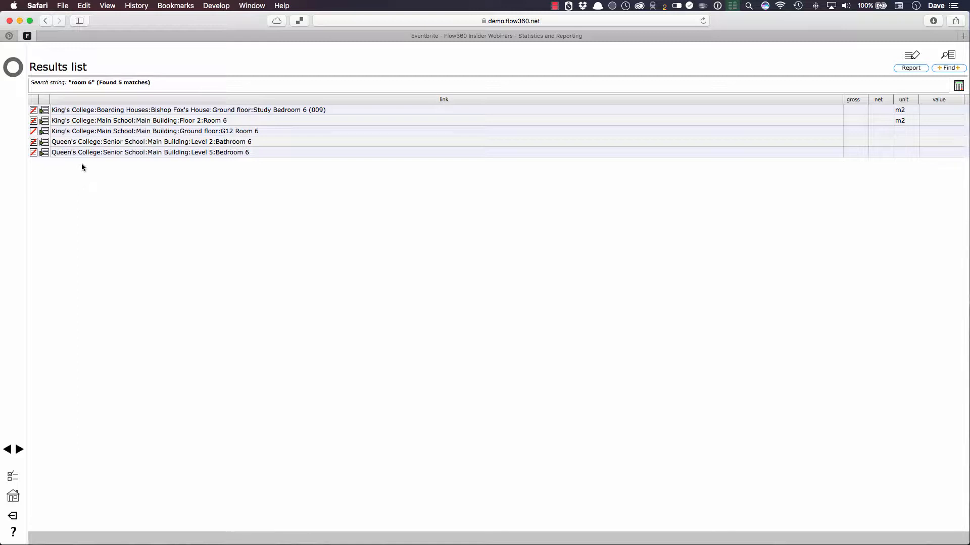
click(45, 132)
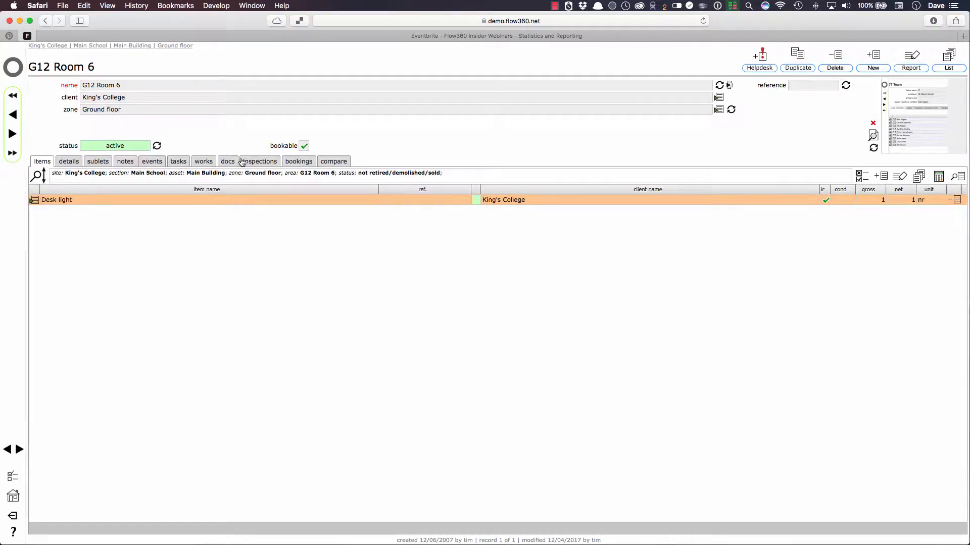
click(298, 161)
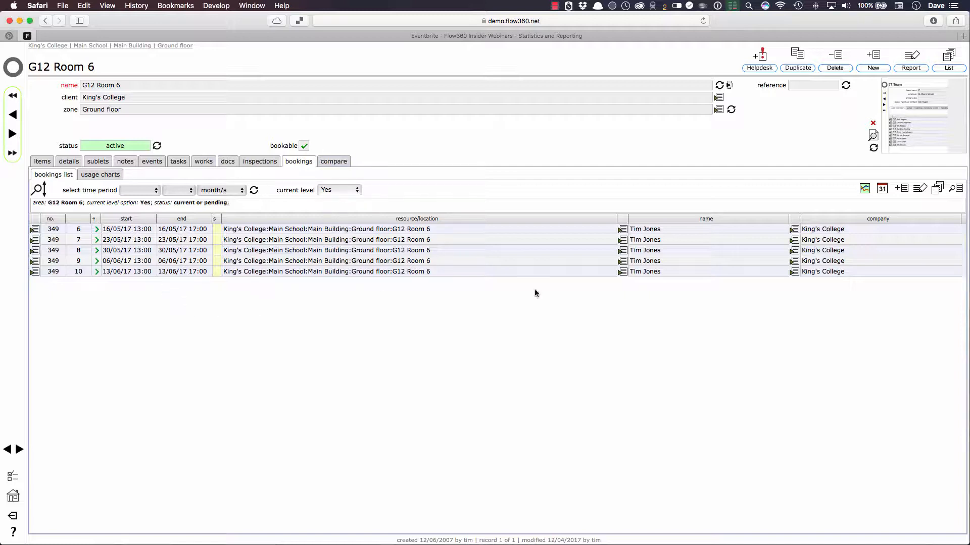
Step: Generate resource usage statistics for G12 Room 6 at the selected level only, starting 01/05/2017 with a duration of 2 weeks
click(861, 188)
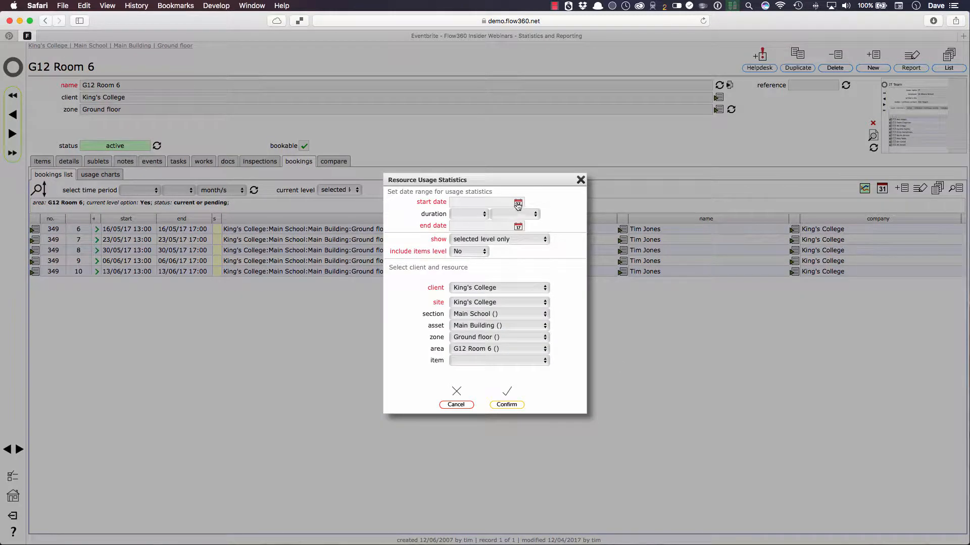
click(517, 203)
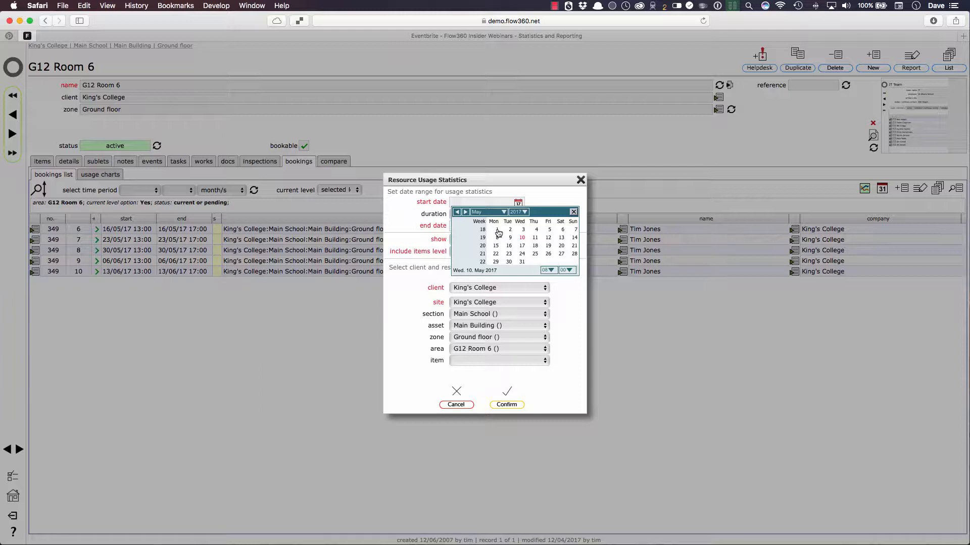
click(498, 230)
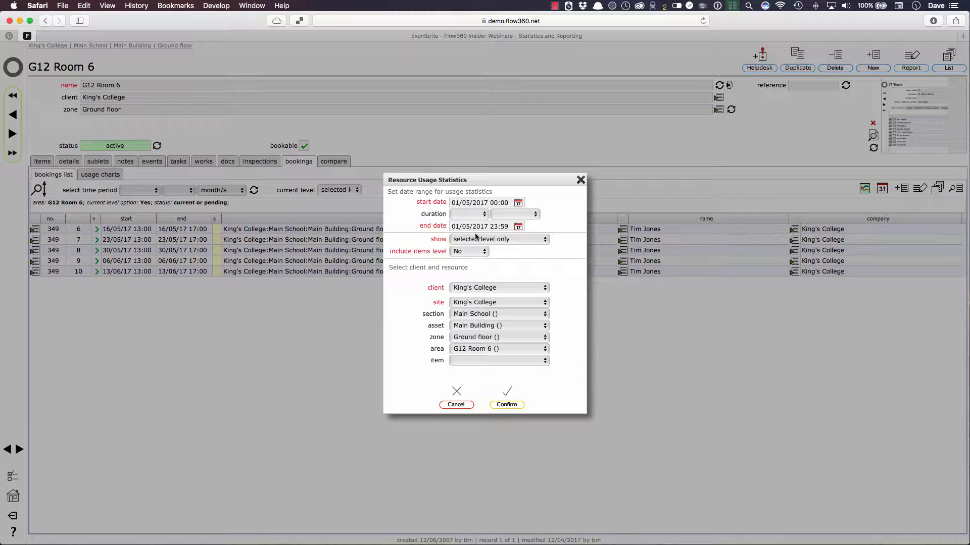
click(470, 214)
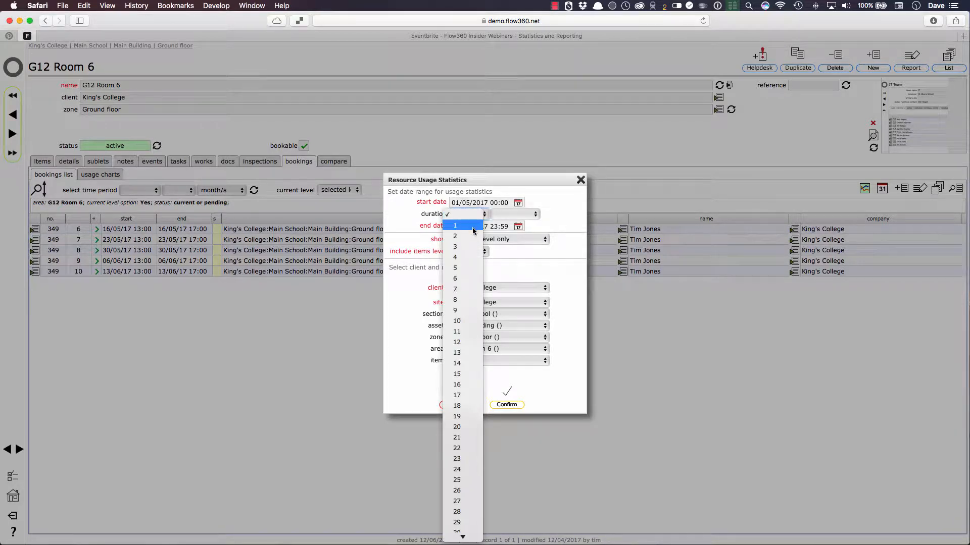
click(474, 235)
click(516, 214)
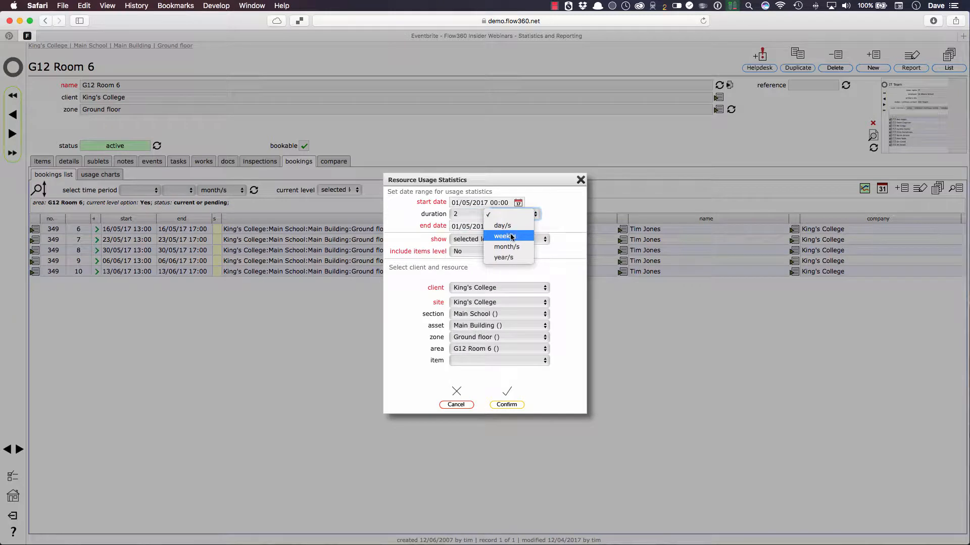
click(511, 238)
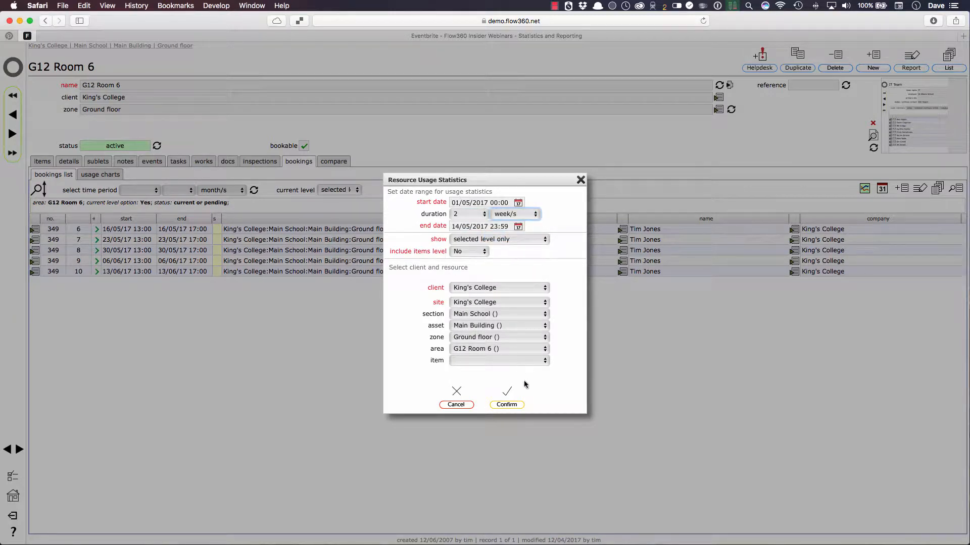
click(506, 402)
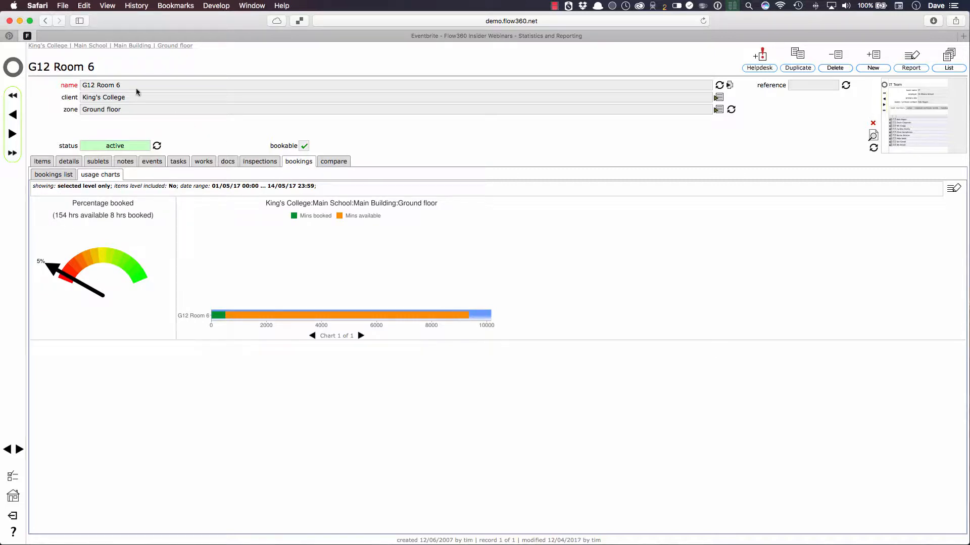
Step: Show the bookings of the parent Main Building and start its resource usage statistics with all child levels shown
click(137, 46)
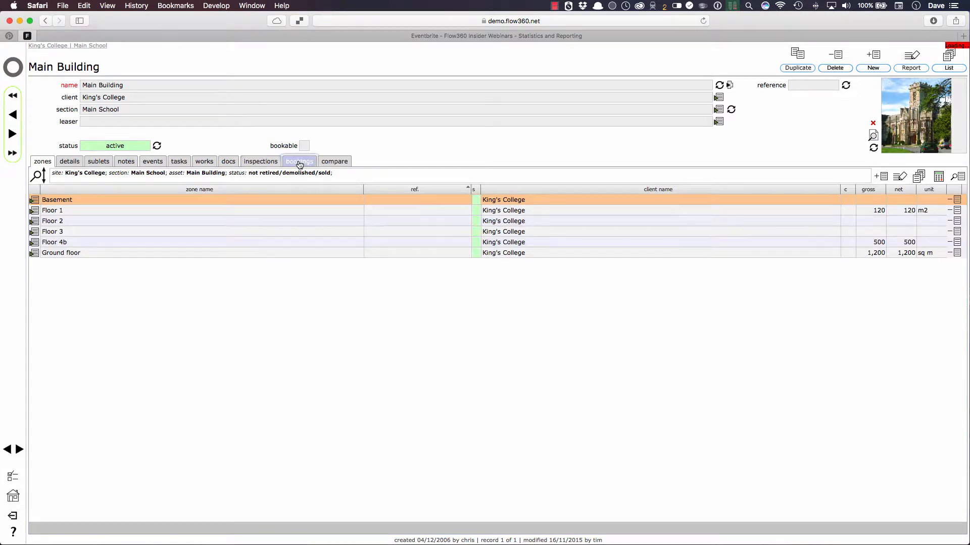
click(299, 161)
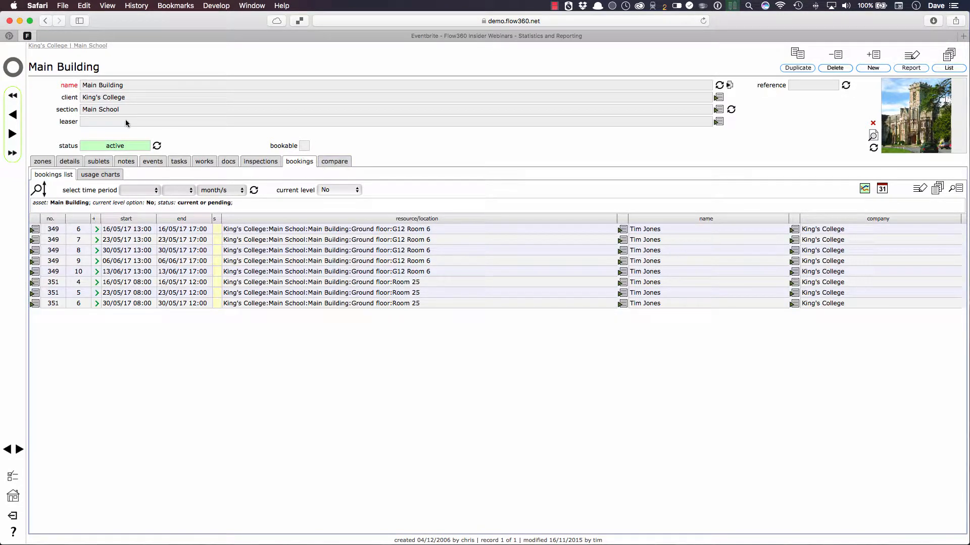
click(864, 189)
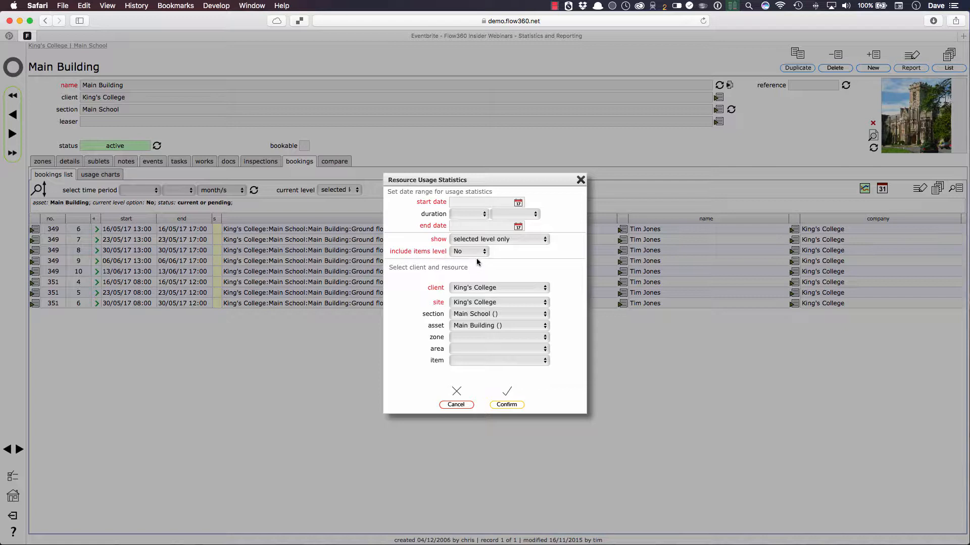
click(502, 241)
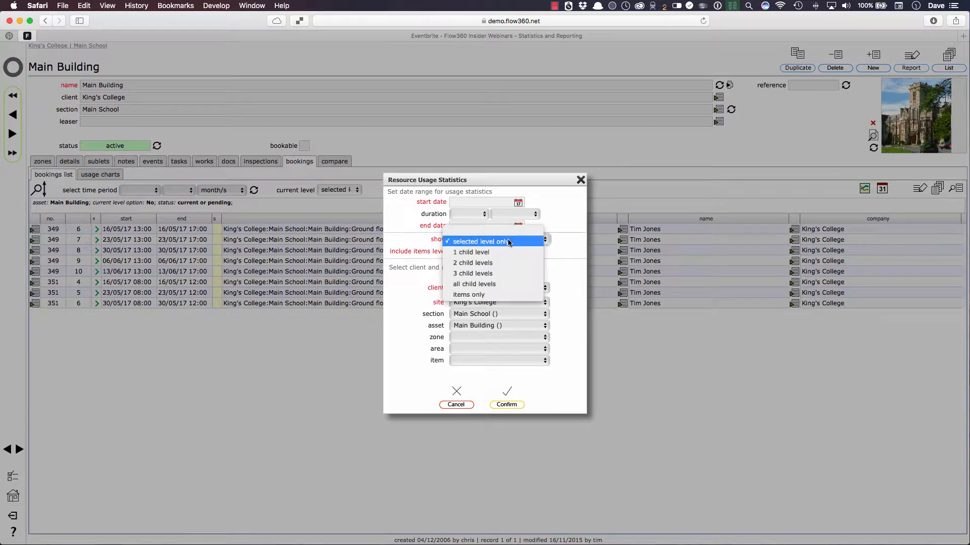
click(499, 283)
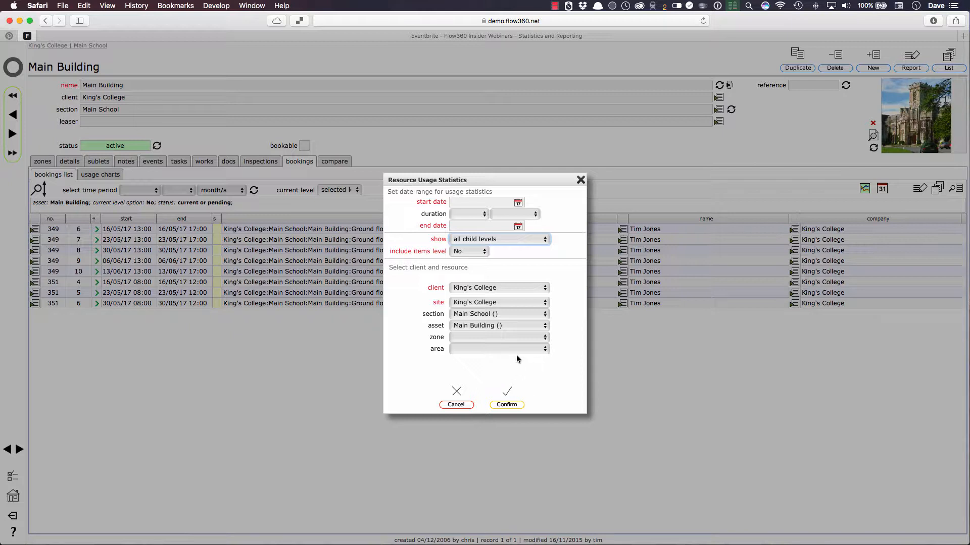
Step: Set the statistics period to 1 month starting 01/05/2017 and generate the Main Building usage charts
click(518, 203)
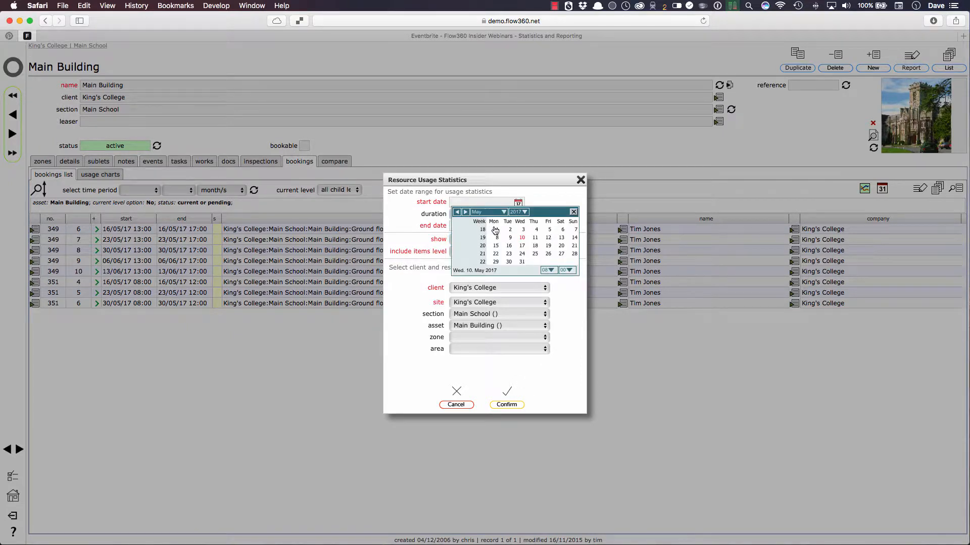
click(496, 229)
click(477, 215)
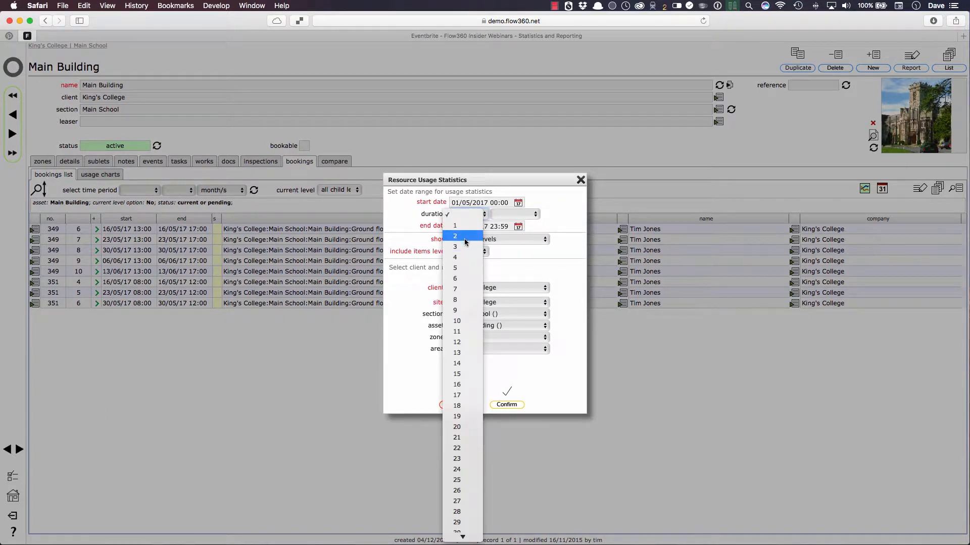
click(455, 225)
click(508, 214)
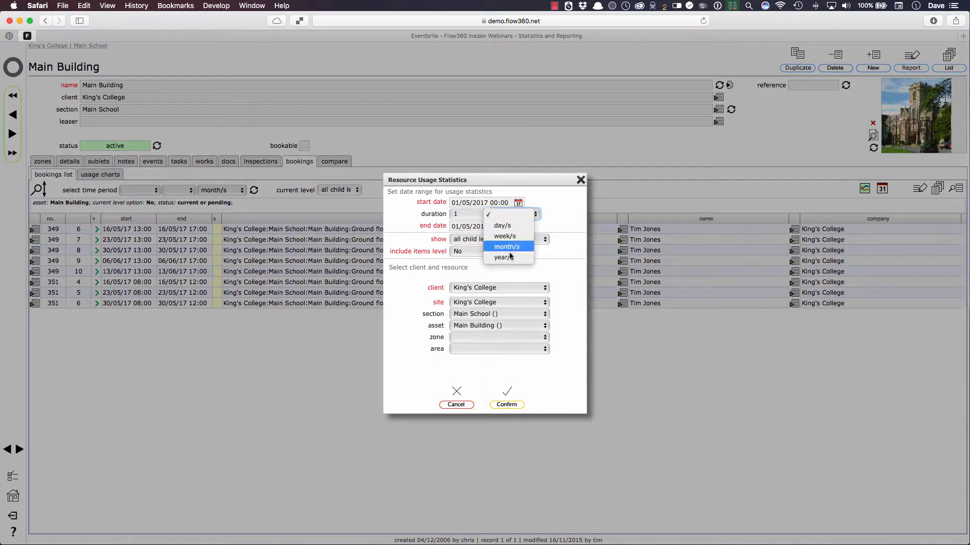
click(507, 248)
click(506, 404)
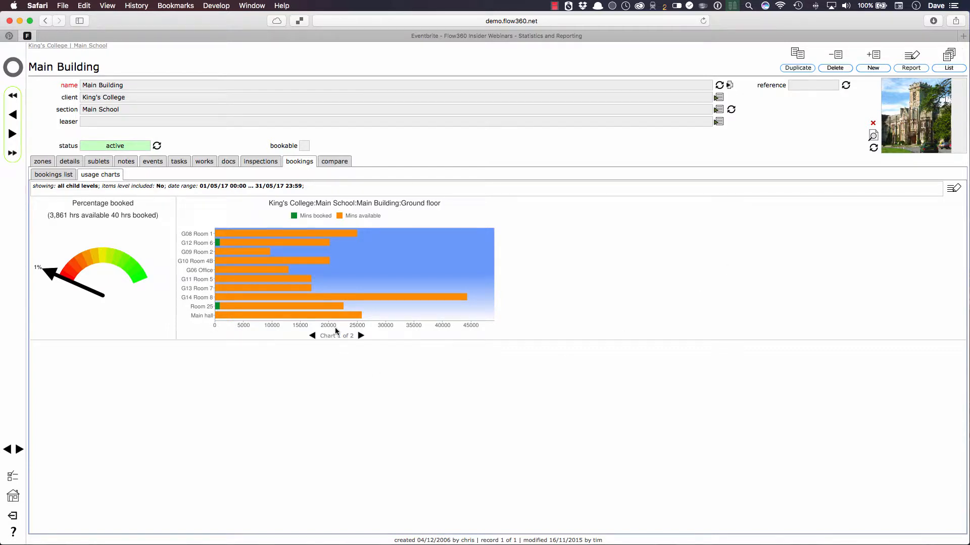
Step: Compare the Main Building usage charts for the Ground floor and Floor 2, and return to the home screen
click(361, 336)
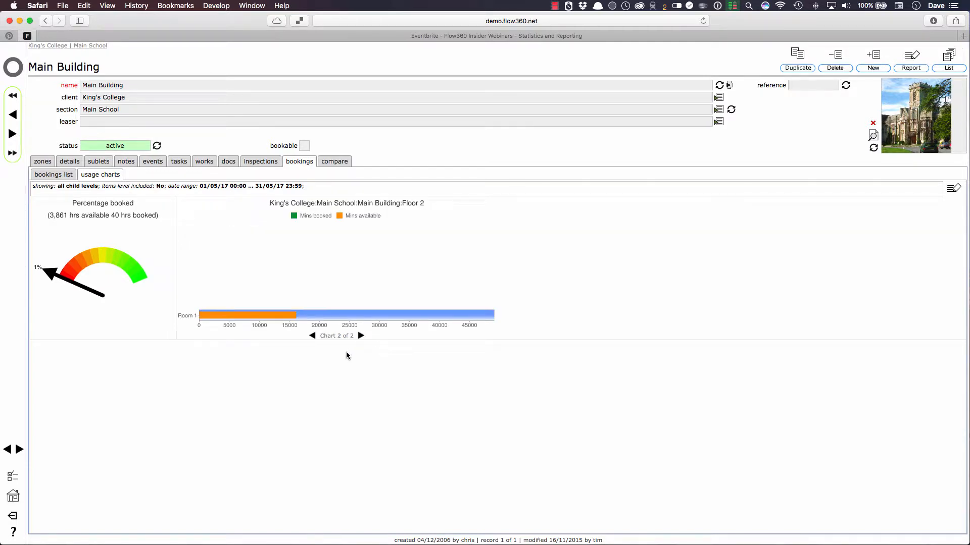
click(312, 336)
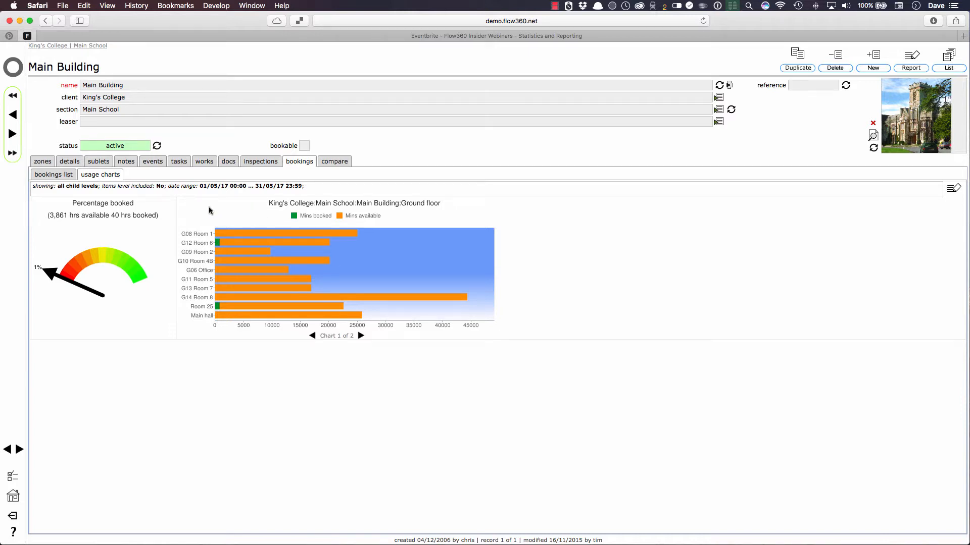
click(13, 70)
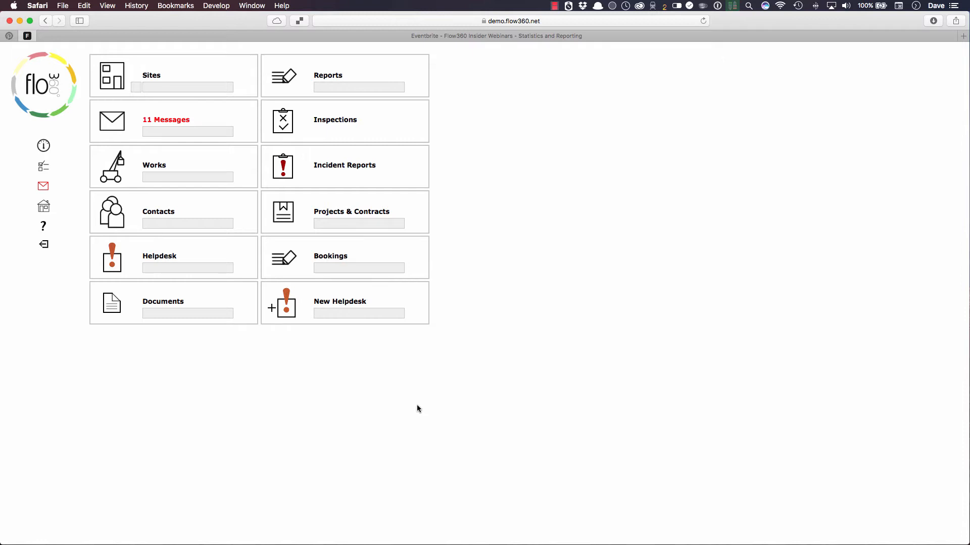
Step: Look through the topics of the Flow360 Getting Started Guide in the online help, and return to the home screen
click(44, 228)
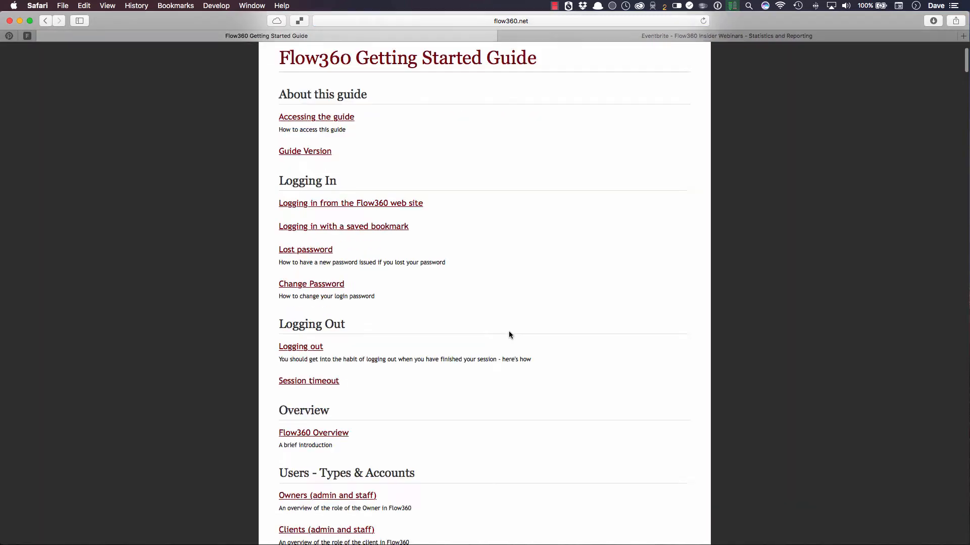
scroll(509, 332, down, 20)
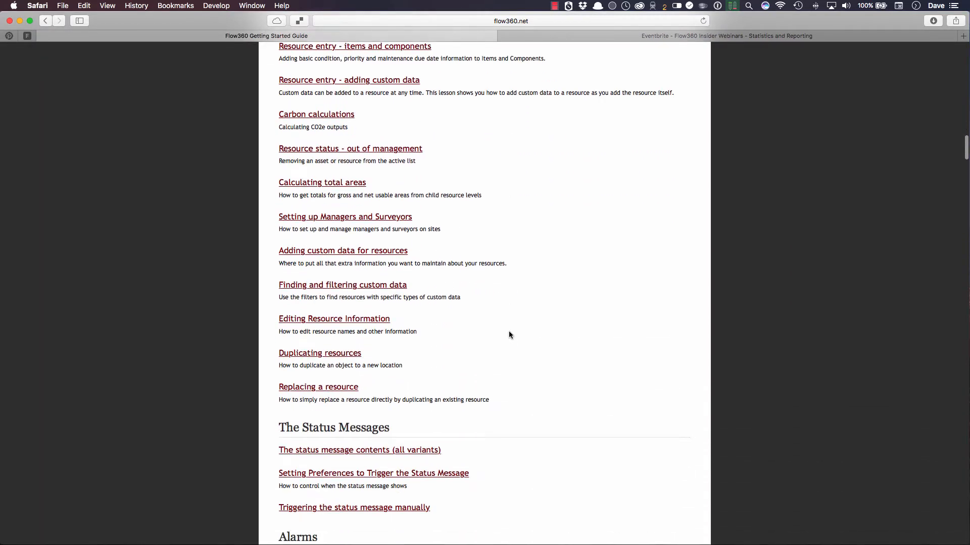
scroll(508, 332, down, 20)
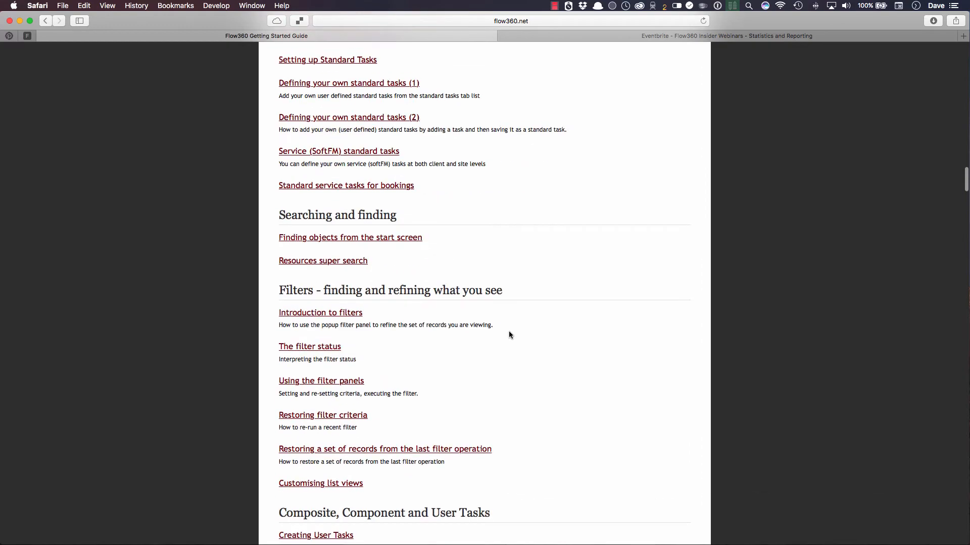
scroll(509, 334, down, 20)
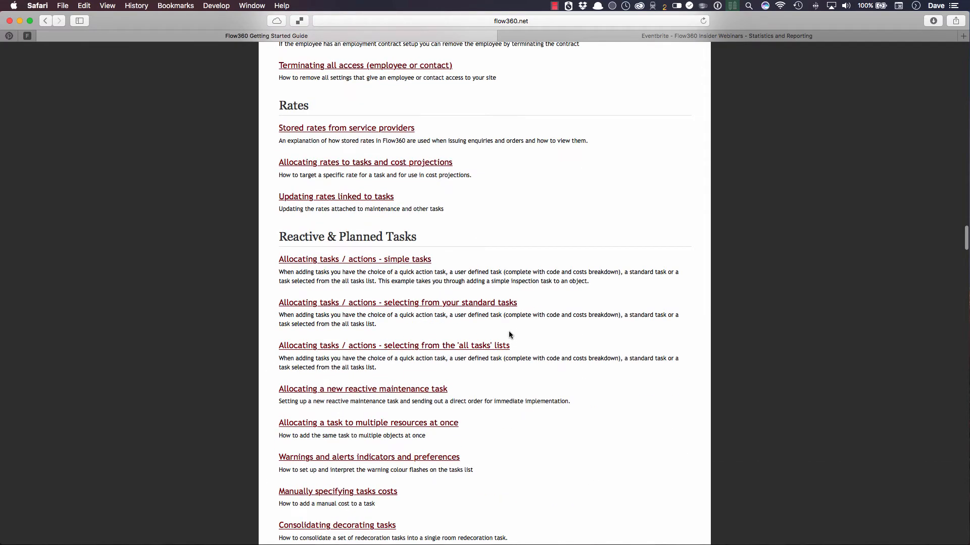
scroll(508, 332, up, 15)
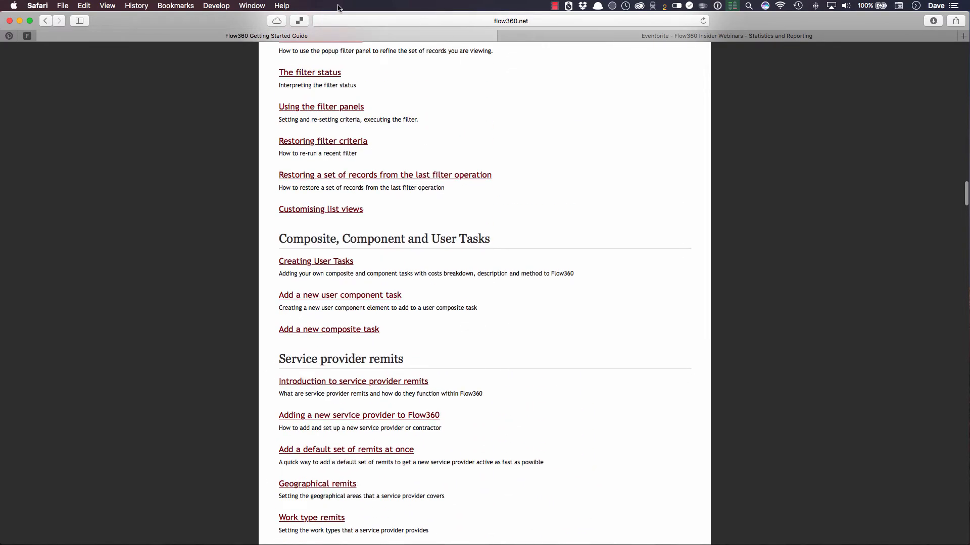
click(45, 21)
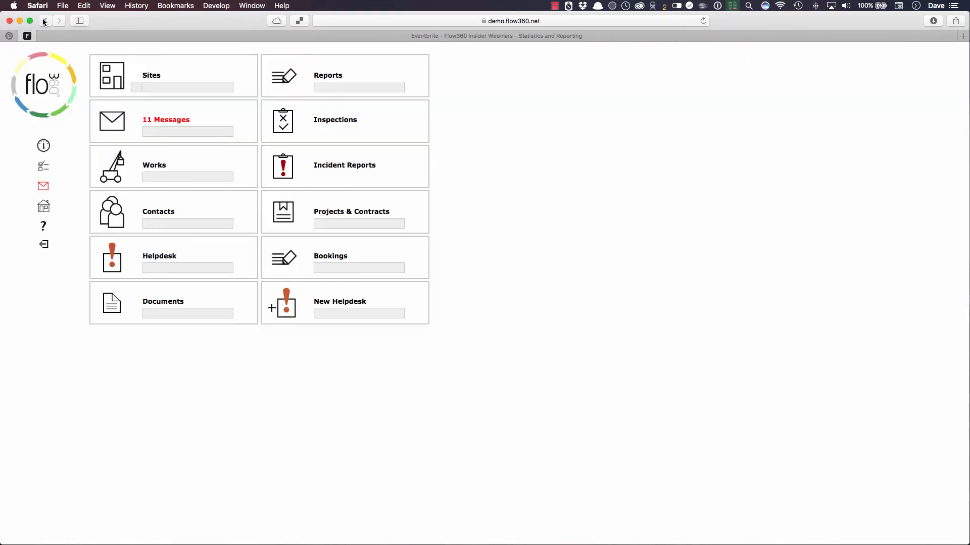